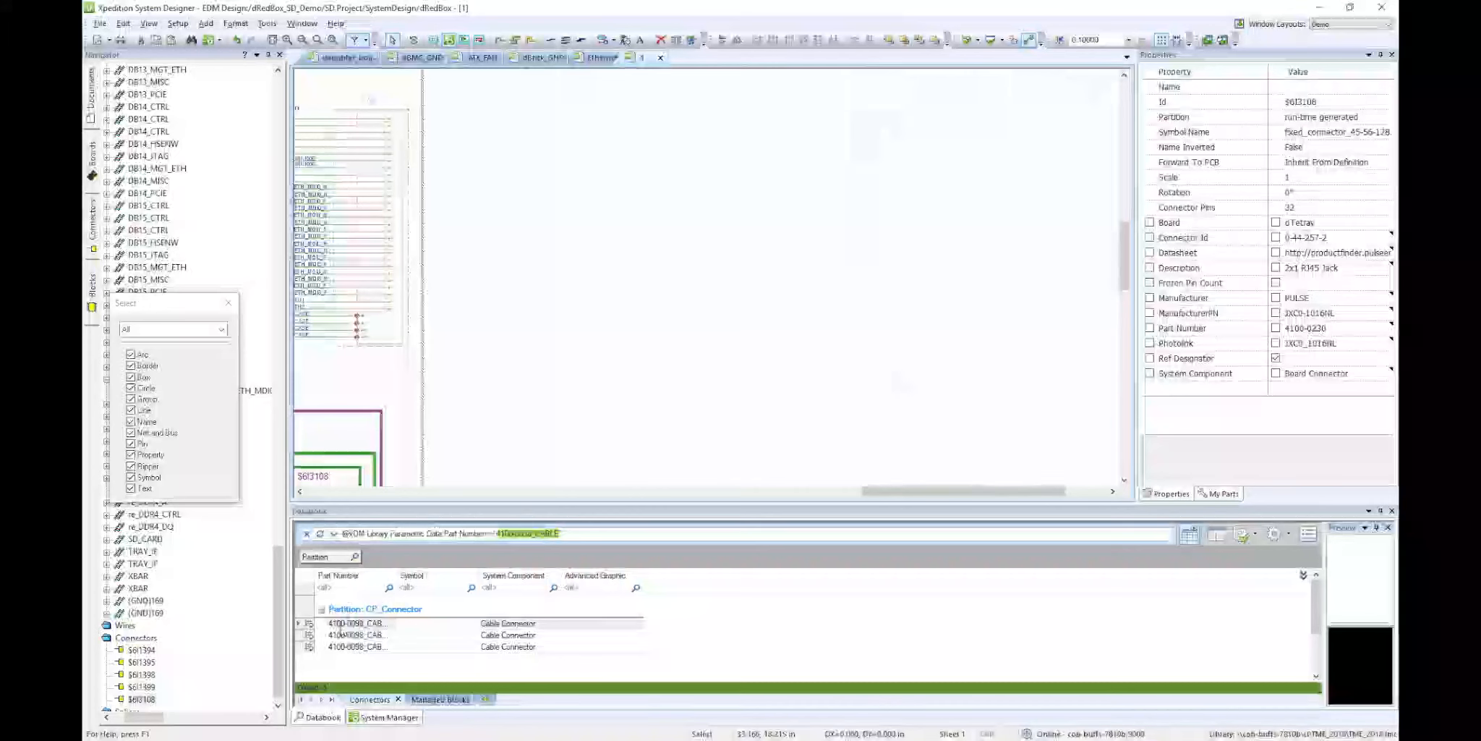
Place the 4100-0098_CABLE cable connector in the empty area beside the board's RJ45 connector.
{"action": "right_click", "coordinate": [347, 623]}
{"action": "left_click", "coordinate": [369, 610]}
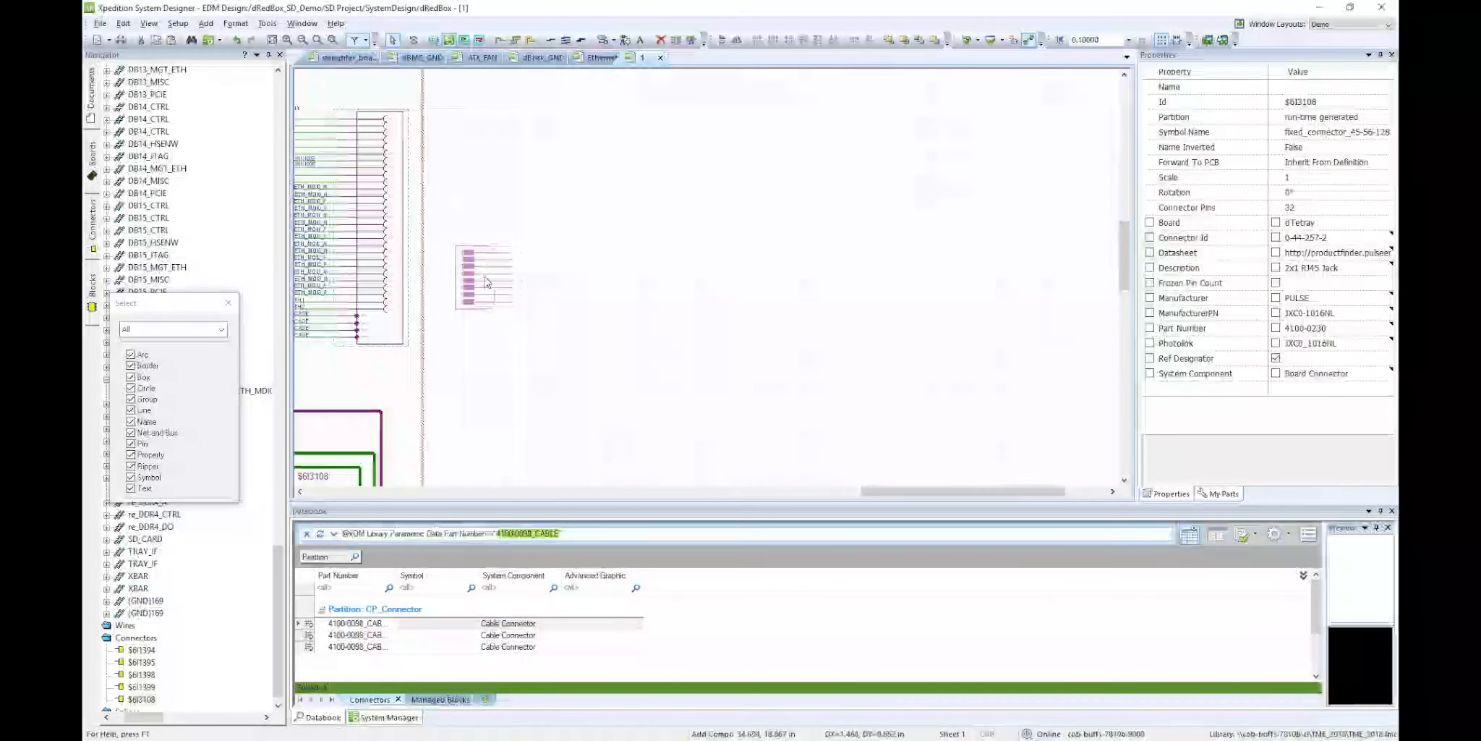
{"action": "left_click", "coordinate": [499, 278]}
Look up 4100-0250 as the board connector's mate and place it, mirrored, directly above the first cable connector.
{"action": "left_click", "coordinate": [402, 289]}
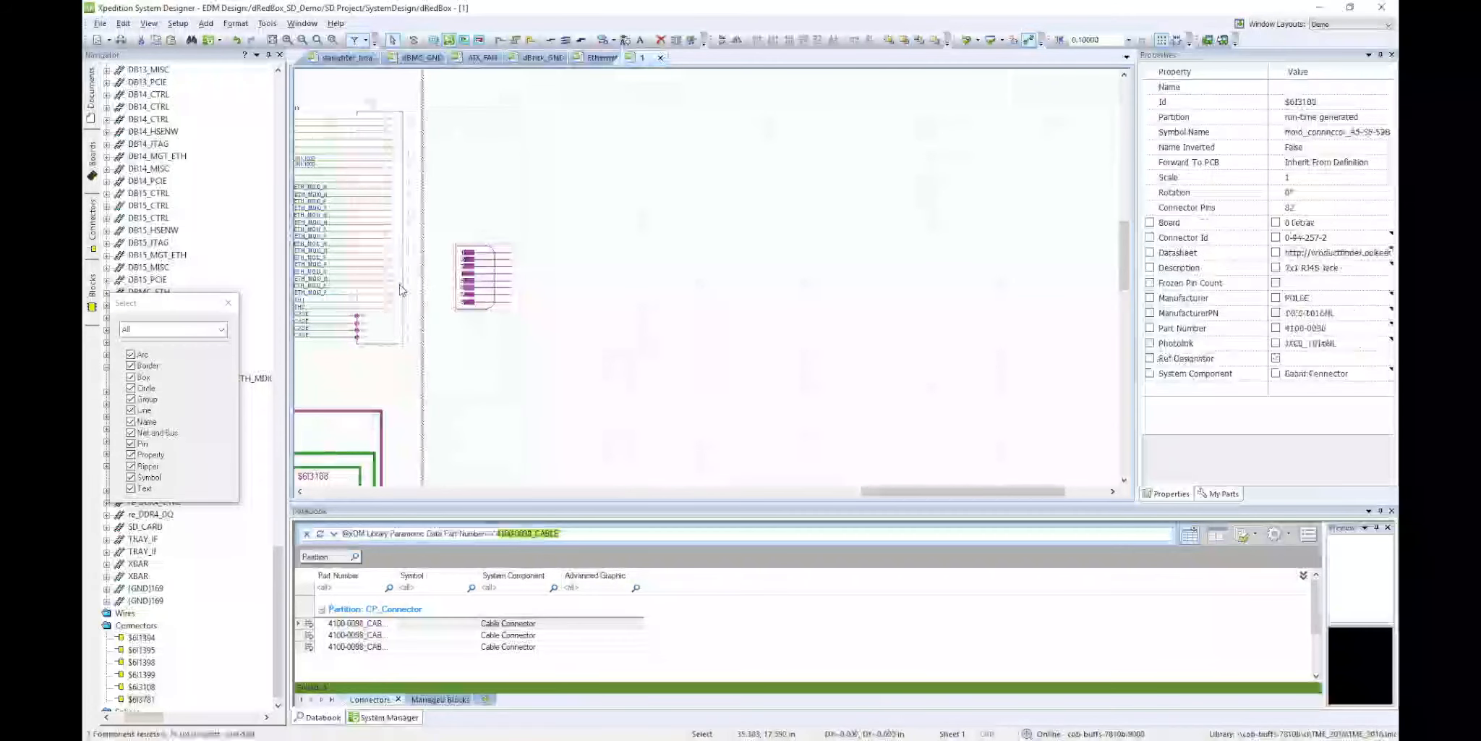
{"action": "right_click", "coordinate": [402, 289]}
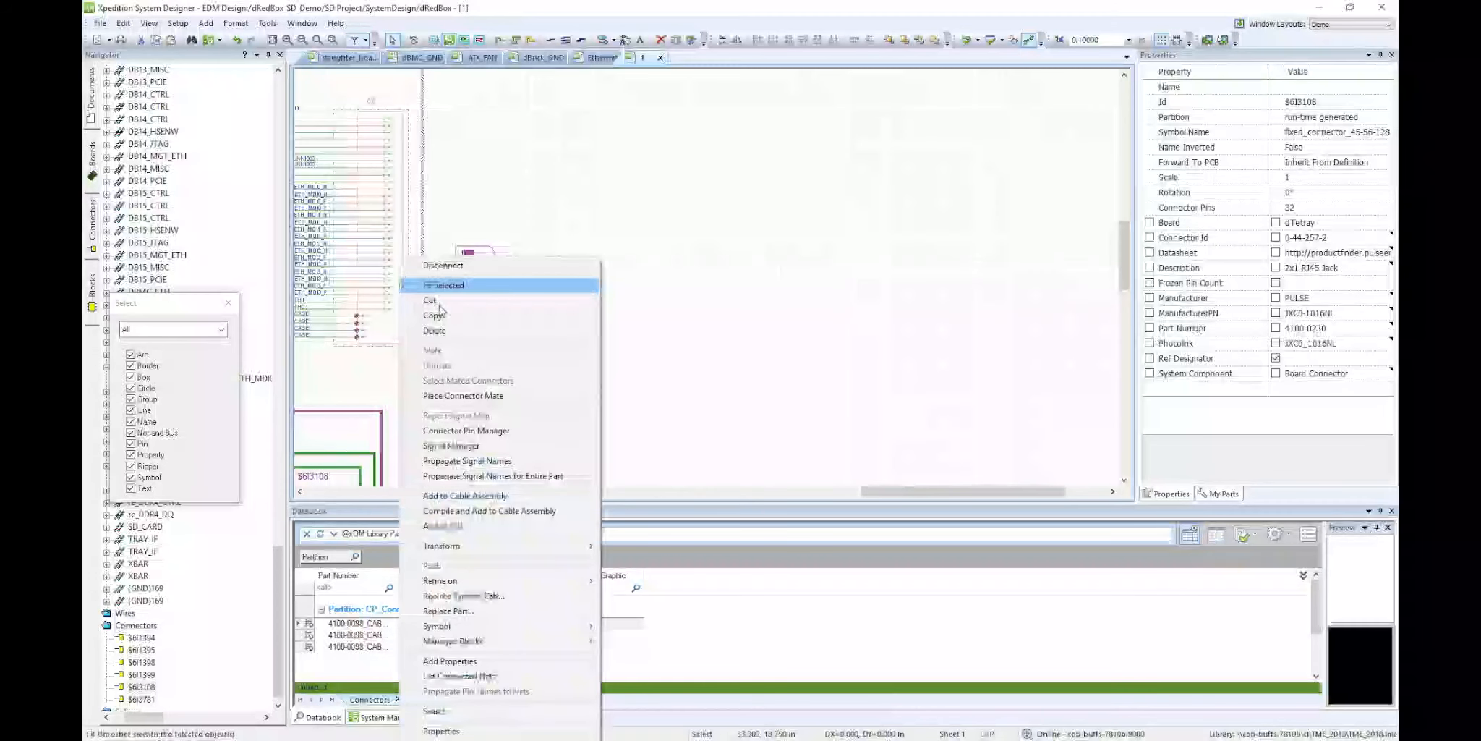
{"action": "left_click", "coordinate": [463, 394]}
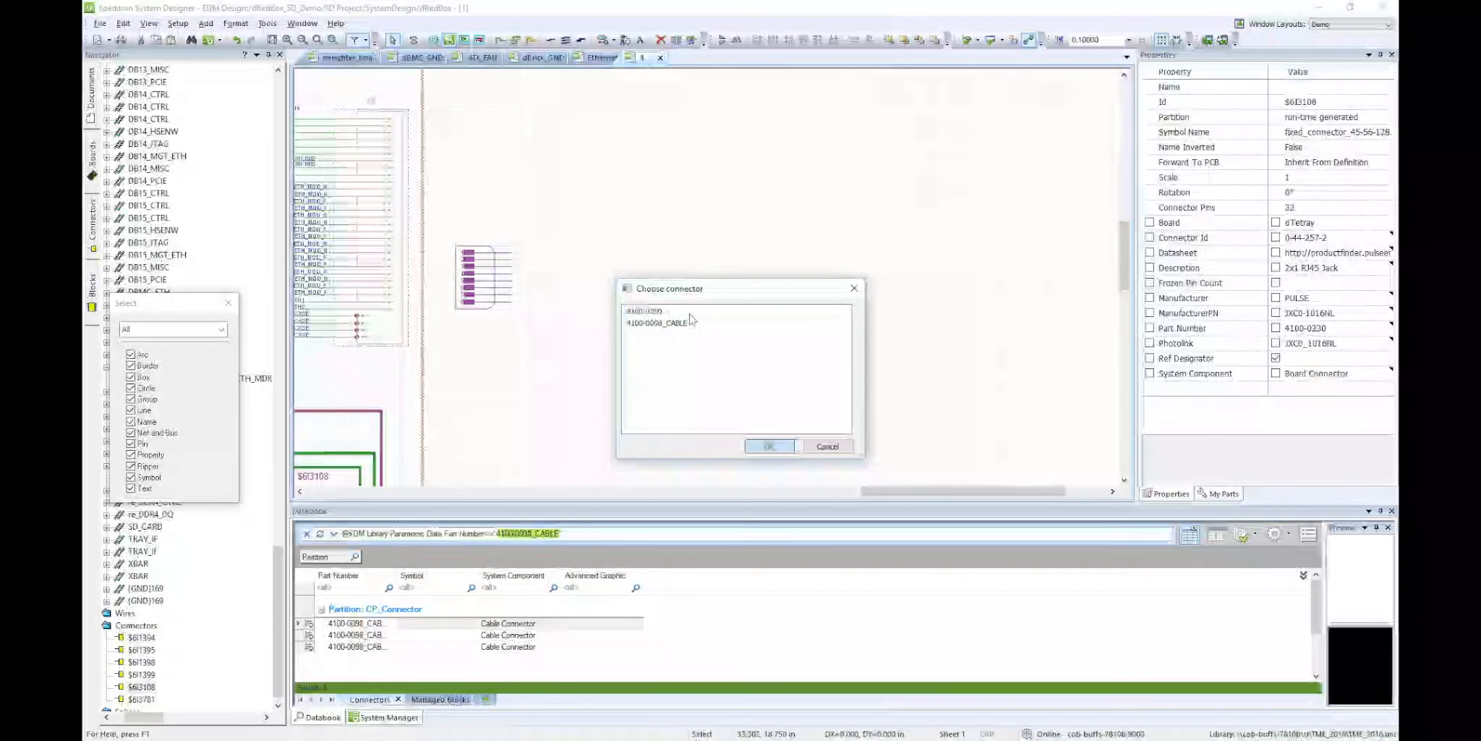
{"action": "left_click", "coordinate": [766, 446]}
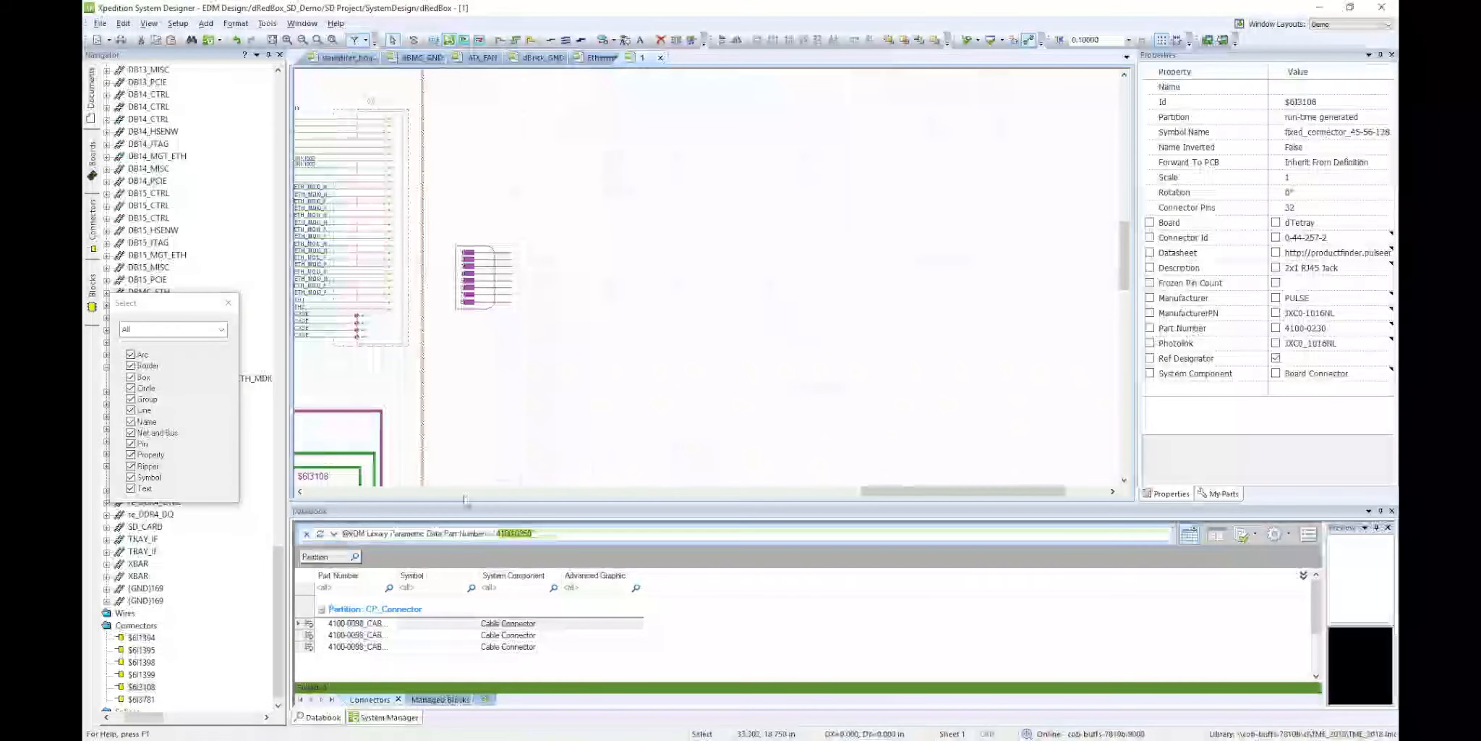
{"action": "left_click", "coordinate": [381, 625]}
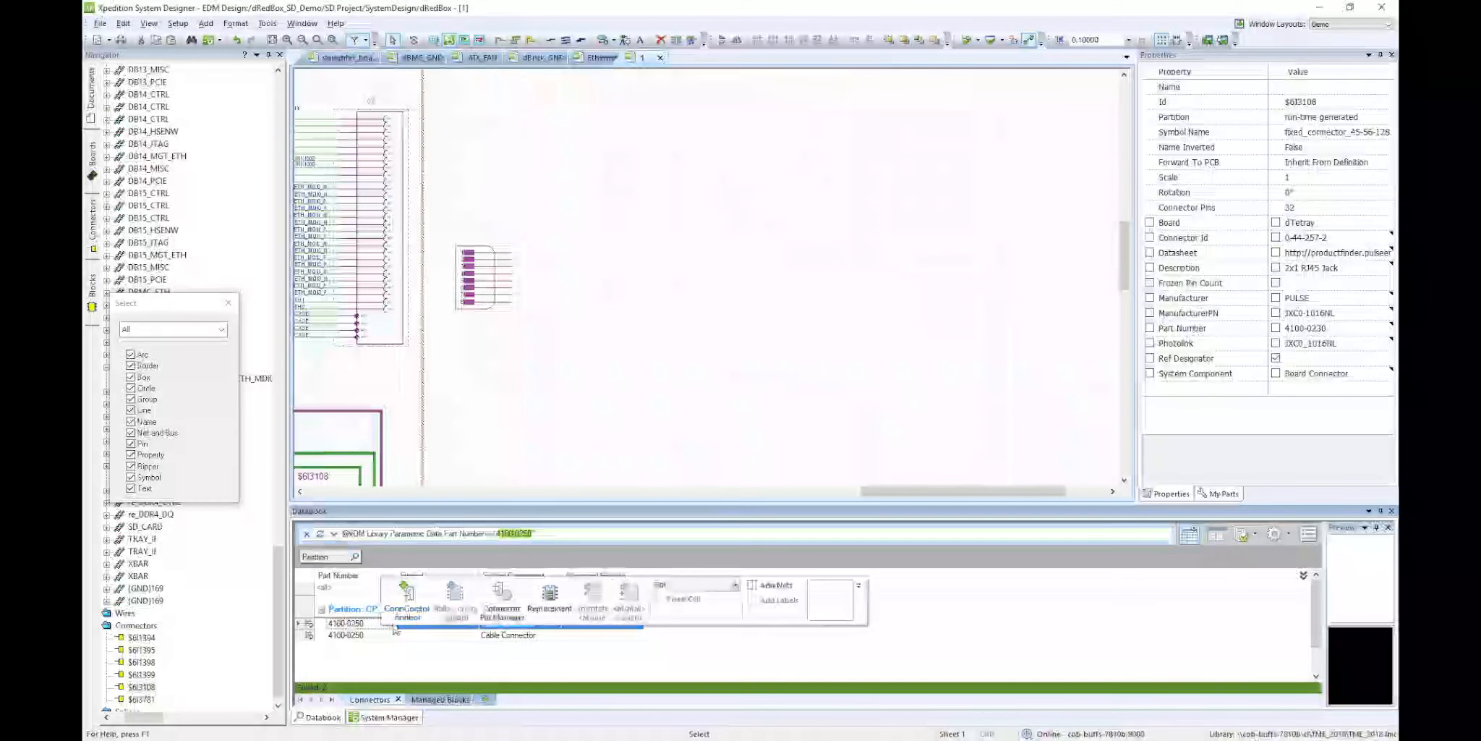
{"action": "left_click", "coordinate": [409, 612]}
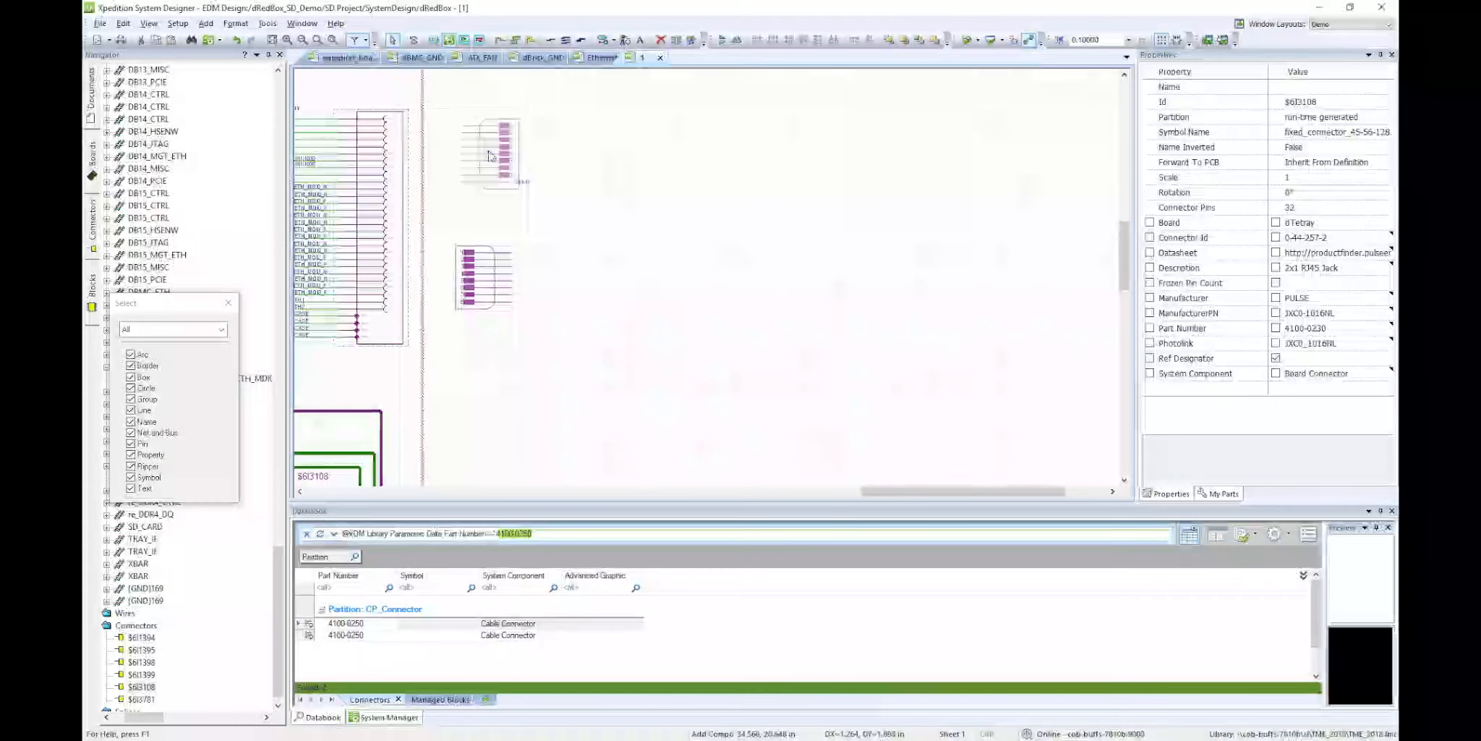
{"action": "key", "text": "shift+F3"}
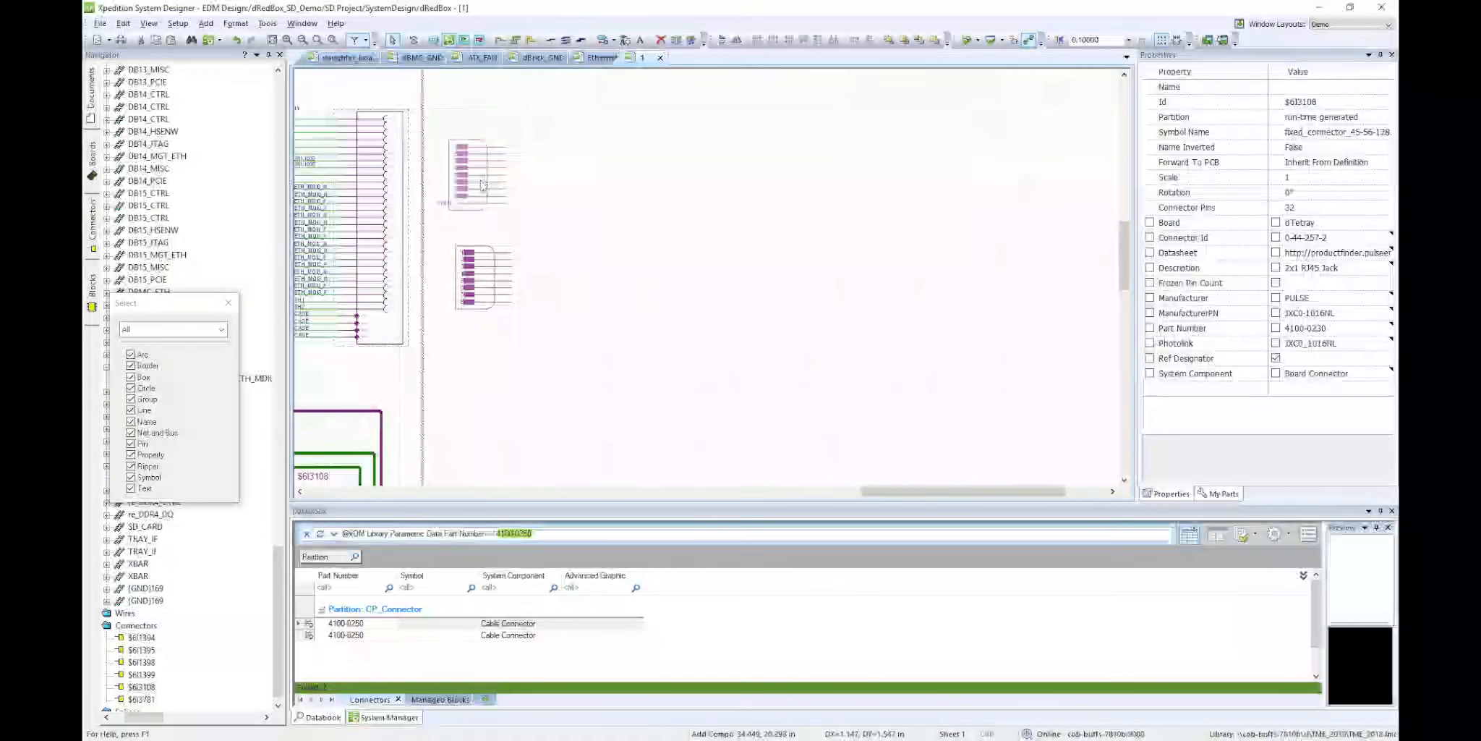
{"action": "left_click", "coordinate": [482, 192]}
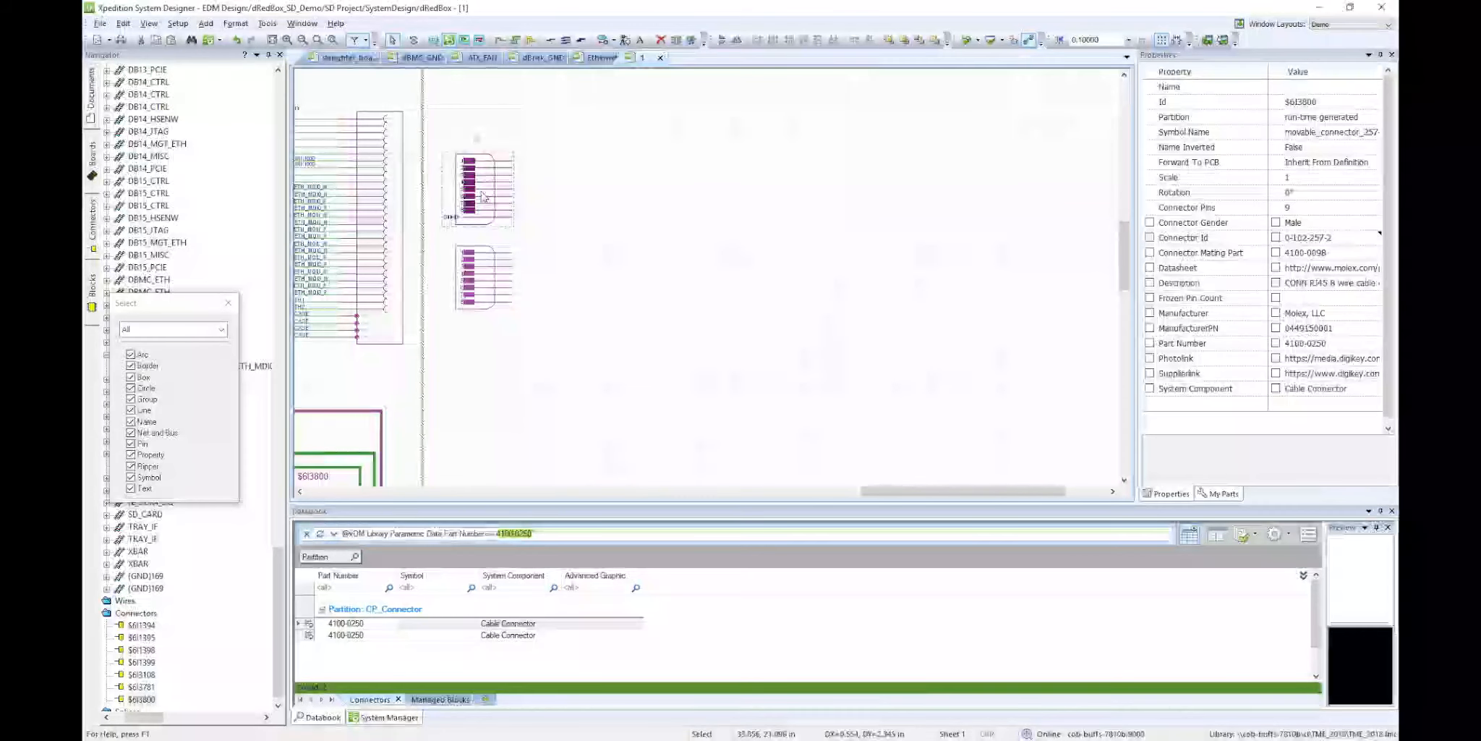
Copy both cable connectors to the far end of the cable area and mirror the copies to face the originals.
{"action": "left_click_drag", "start_coordinate": [438, 118], "coordinate": [546, 365]}
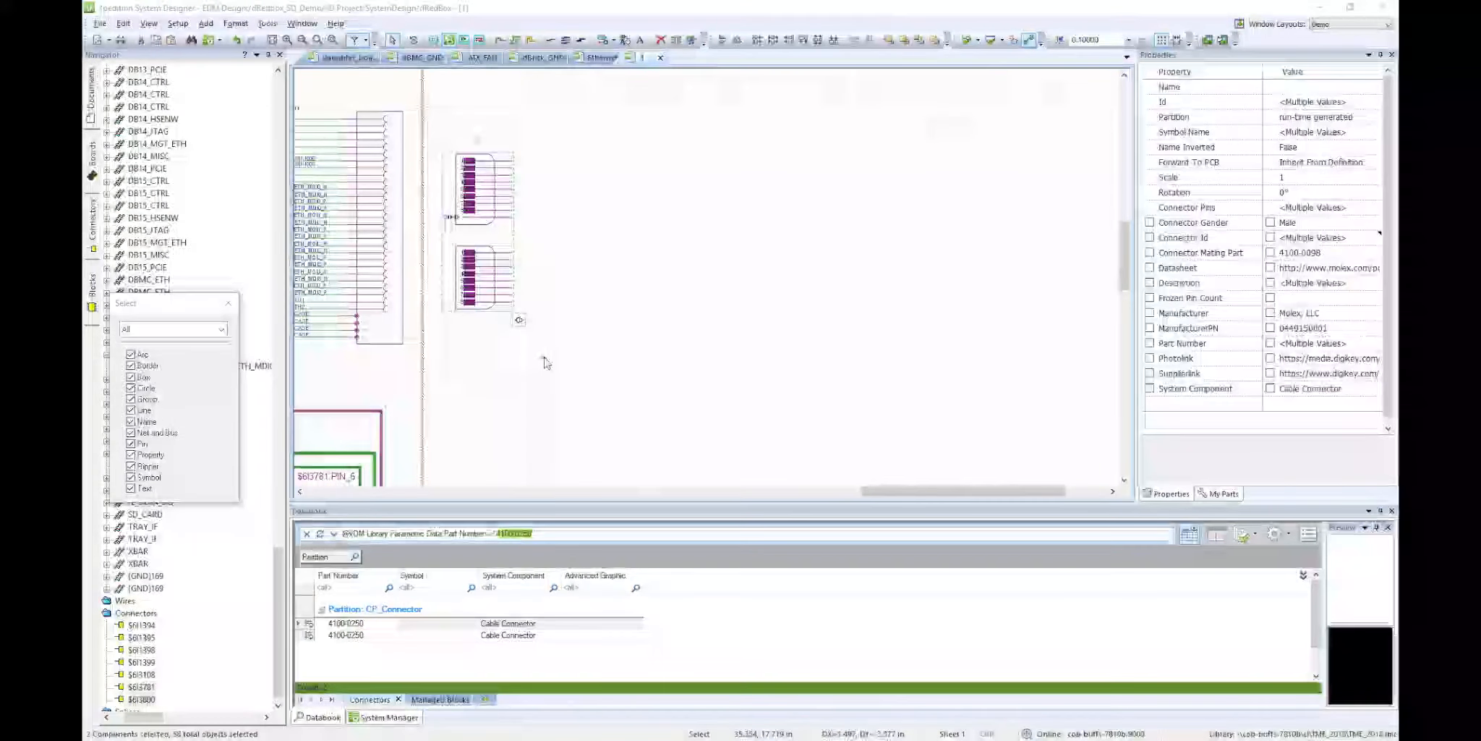
{"action": "key", "text": "ctrl+c"}
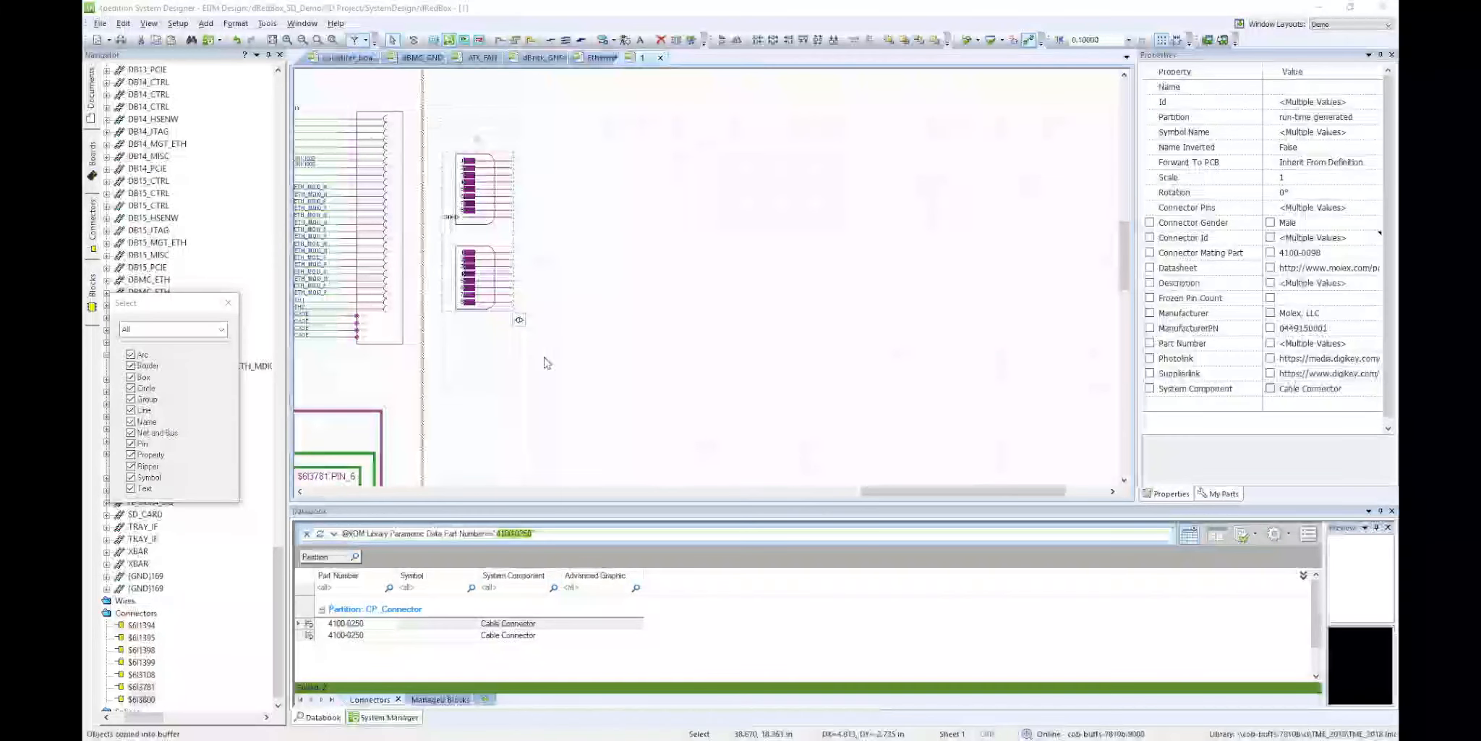
{"action": "key", "text": "ctrl+v"}
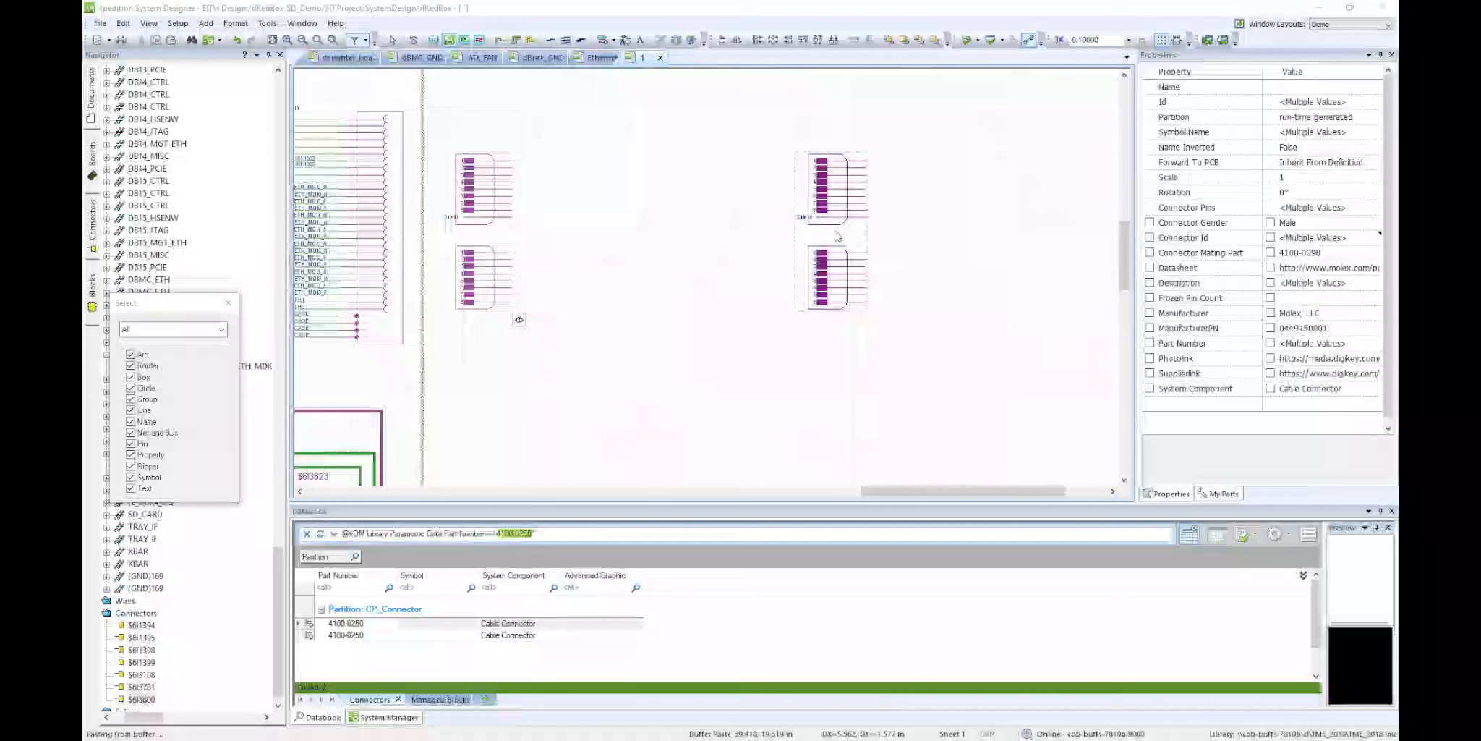
{"action": "left_click", "coordinate": [977, 238]}
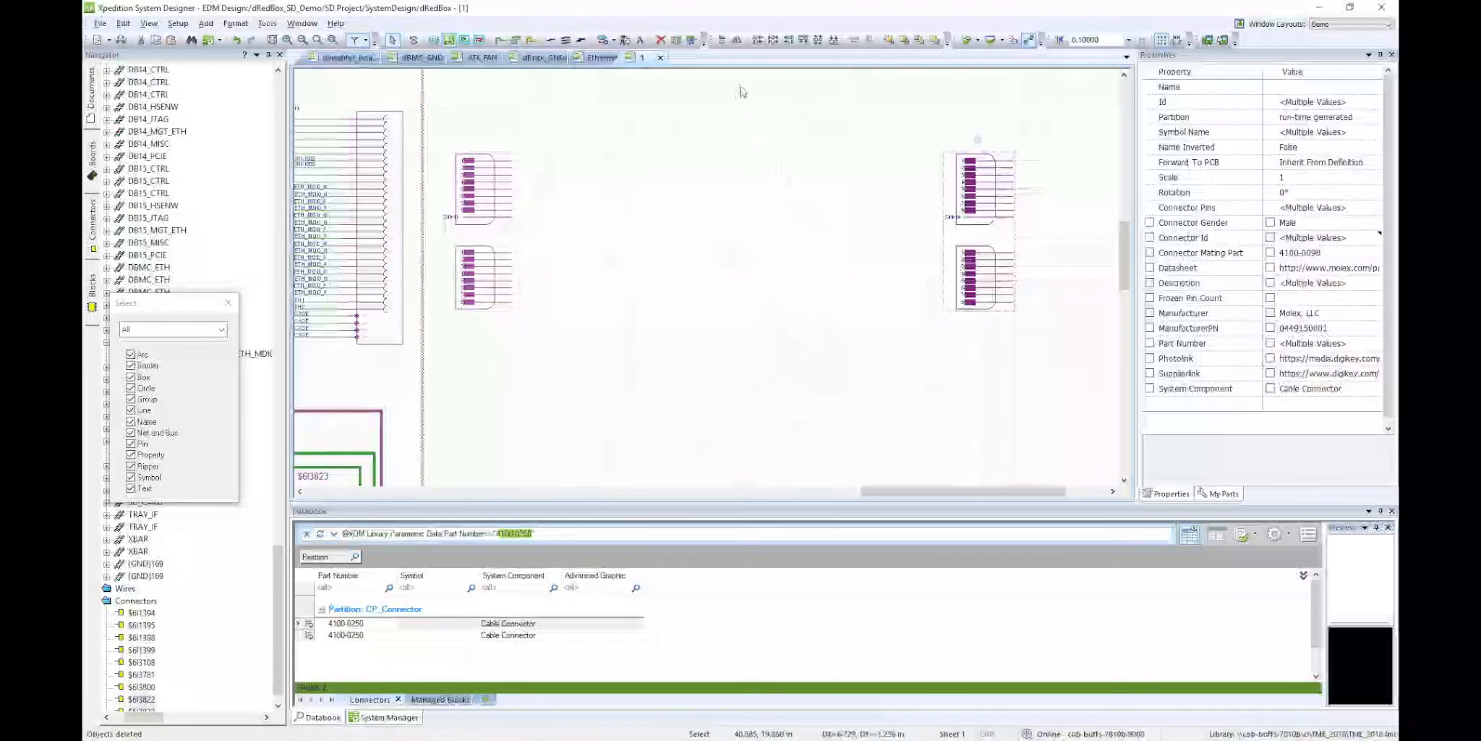
{"action": "left_click", "coordinate": [737, 40]}
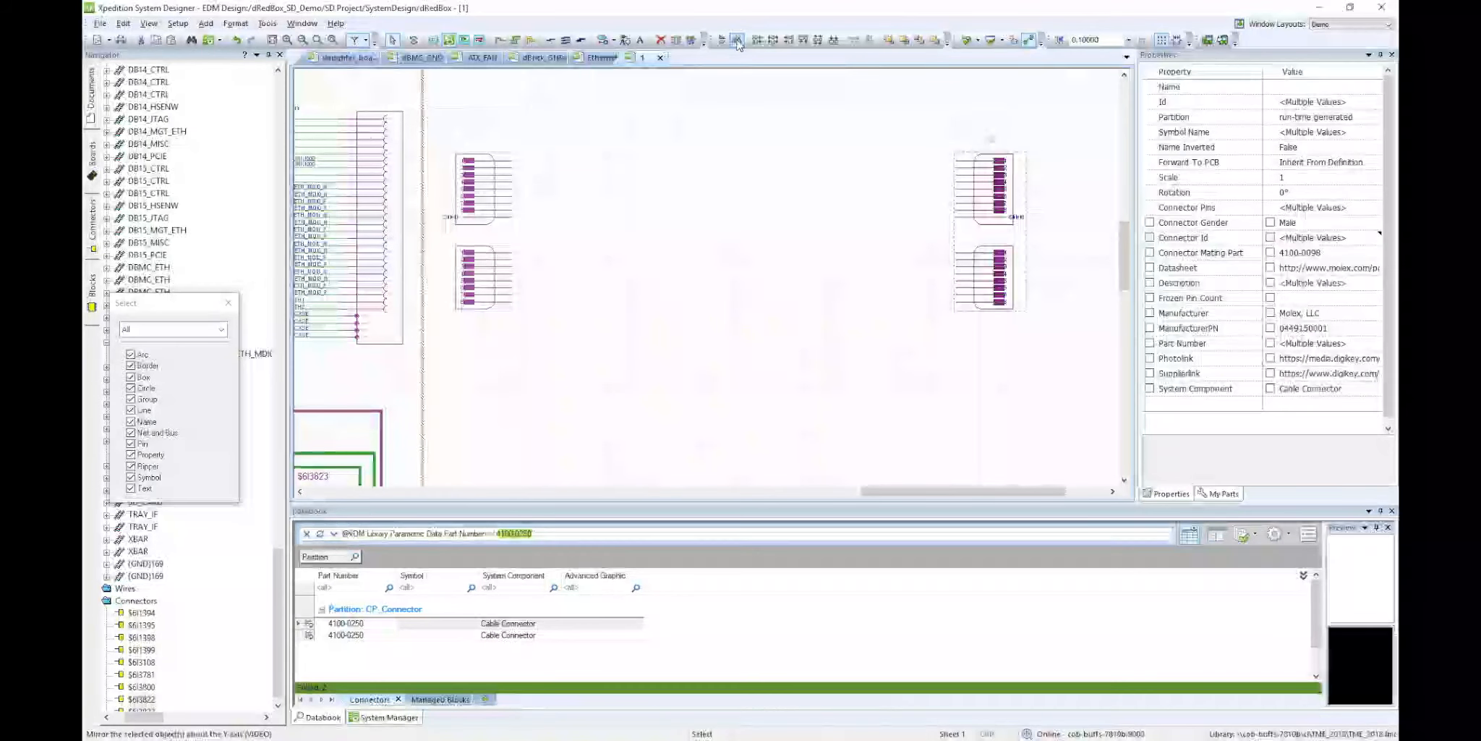
Wire all pins of both near-end cable connectors to the matching far-end connectors with the Multi-Wire command.
{"action": "left_click", "coordinate": [568, 39]}
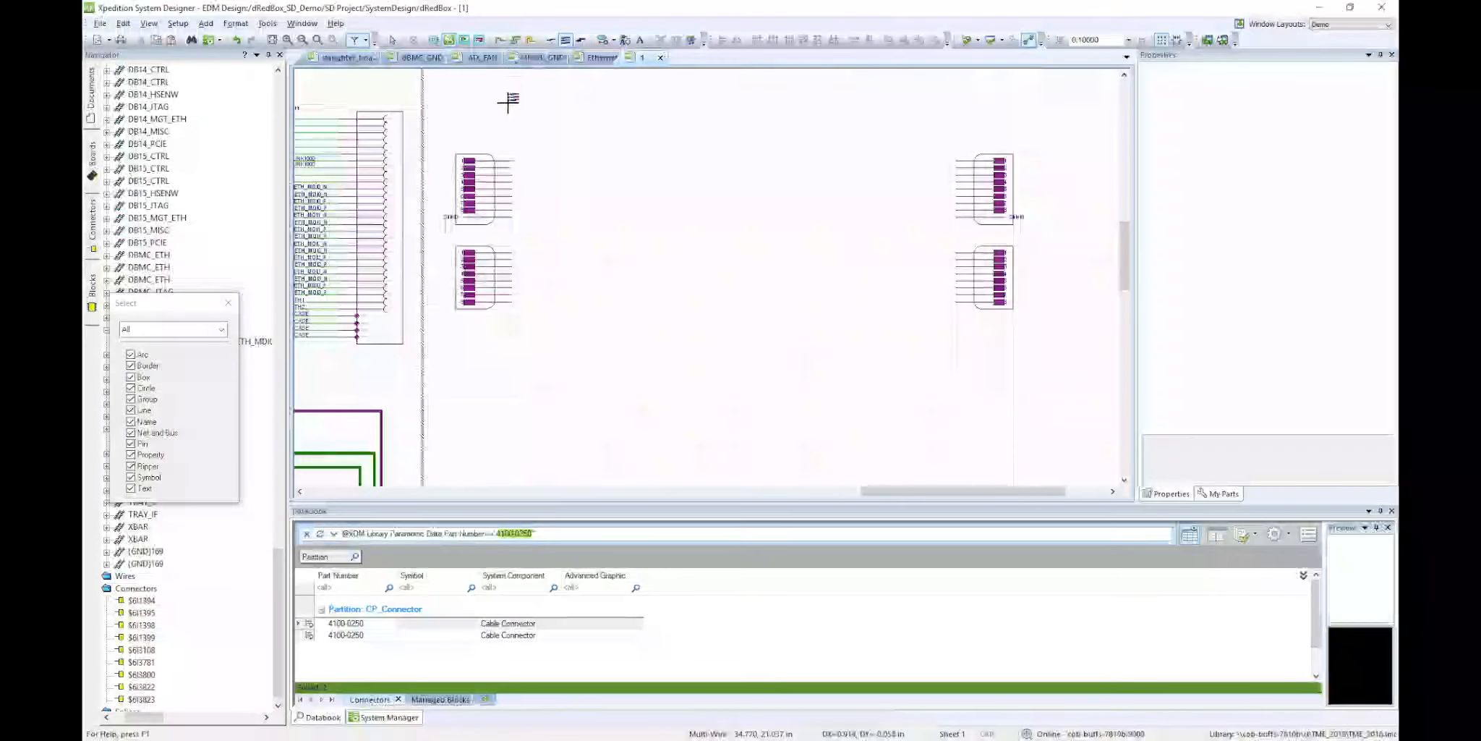
{"action": "left_click_drag", "start_coordinate": [508, 125], "coordinate": [515, 341]}
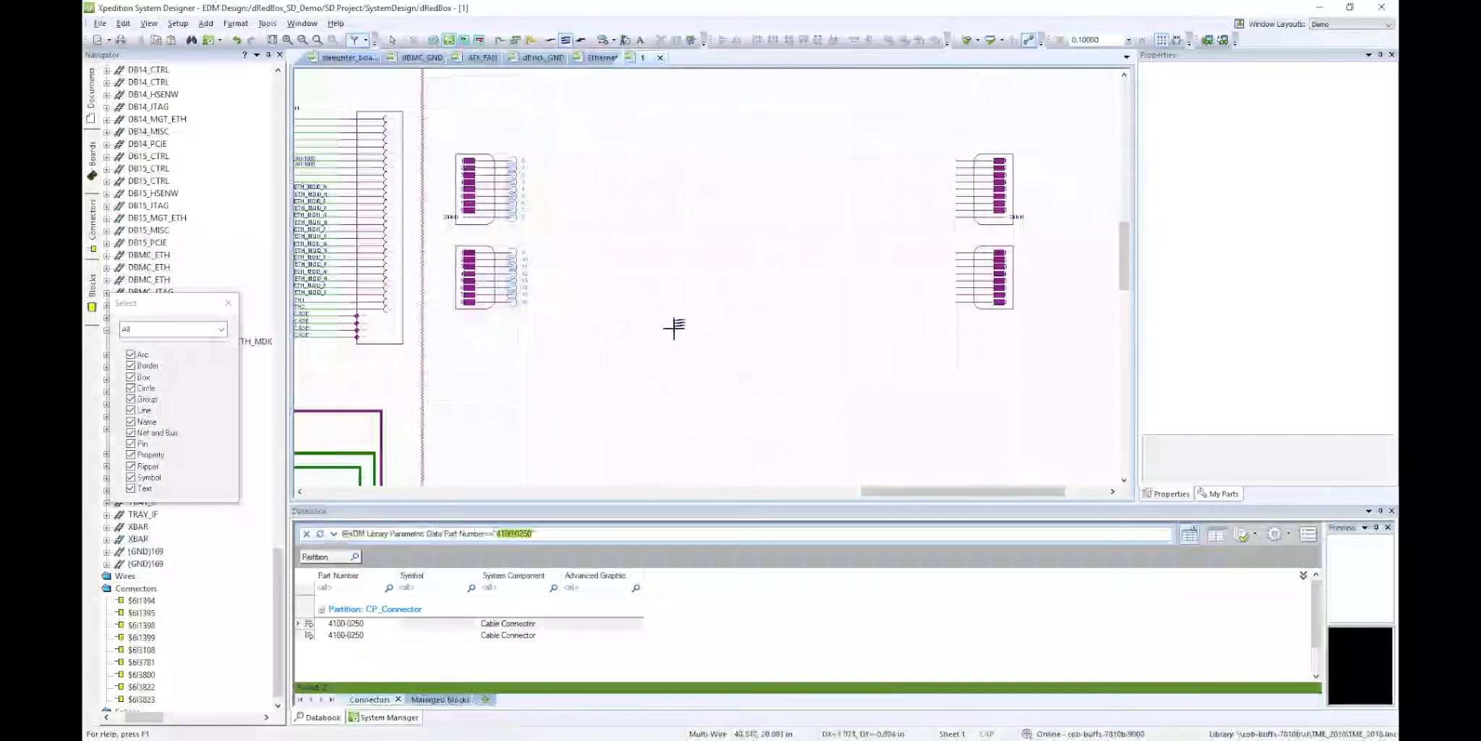
{"action": "left_click", "coordinate": [968, 344]}
{"action": "key", "text": "Escape"}
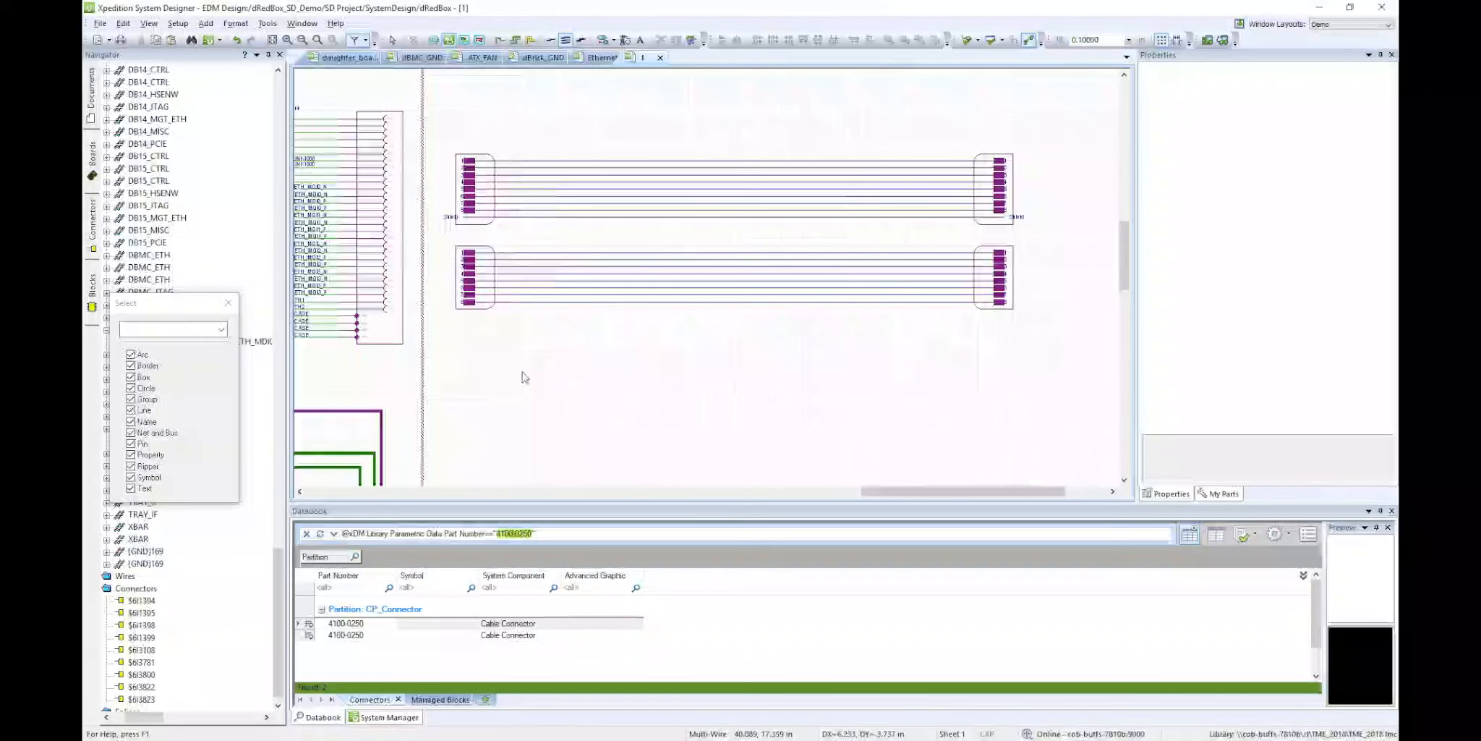
Mate the board connector with the upper 4100-0250 cable connector using the second mating variant.
{"action": "left_click", "coordinate": [385, 341]}
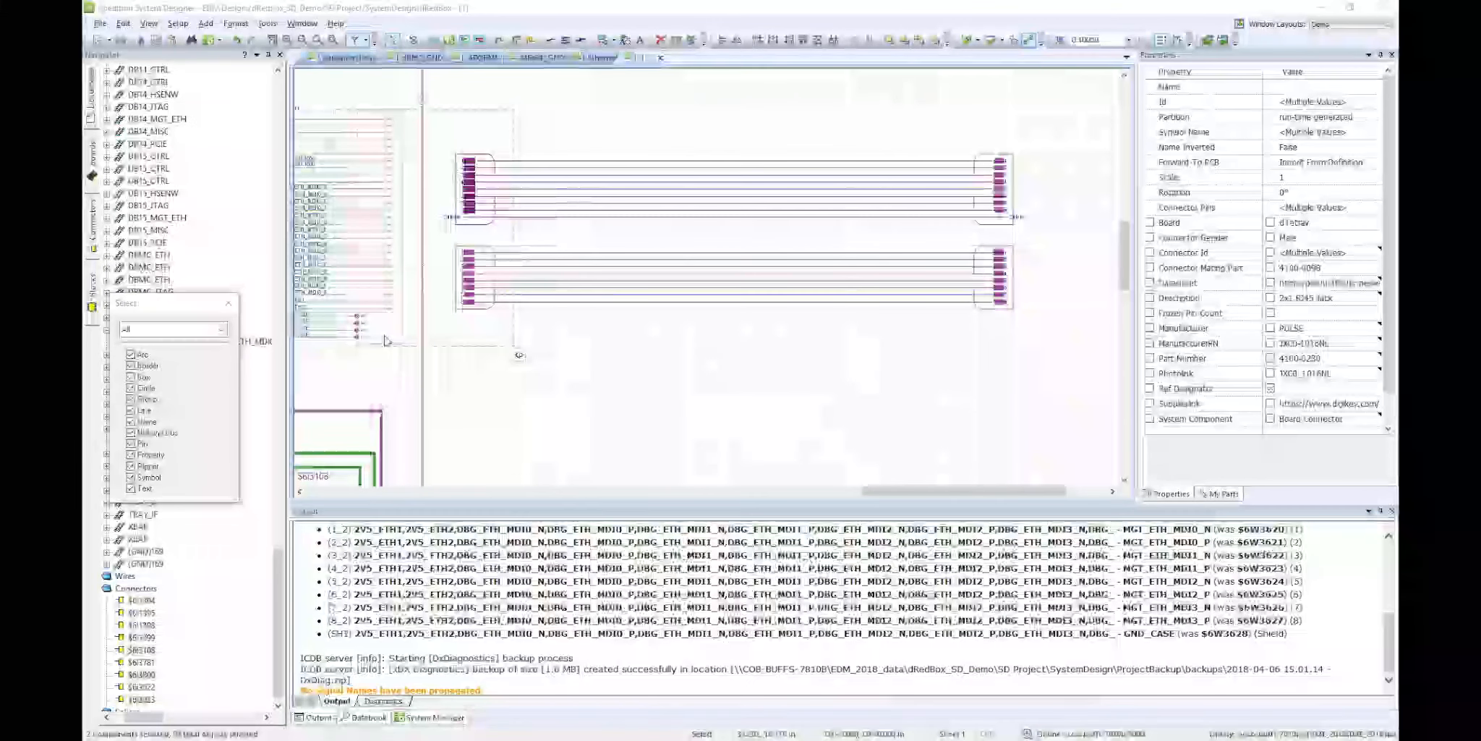
{"action": "right_click", "coordinate": [401, 331]}
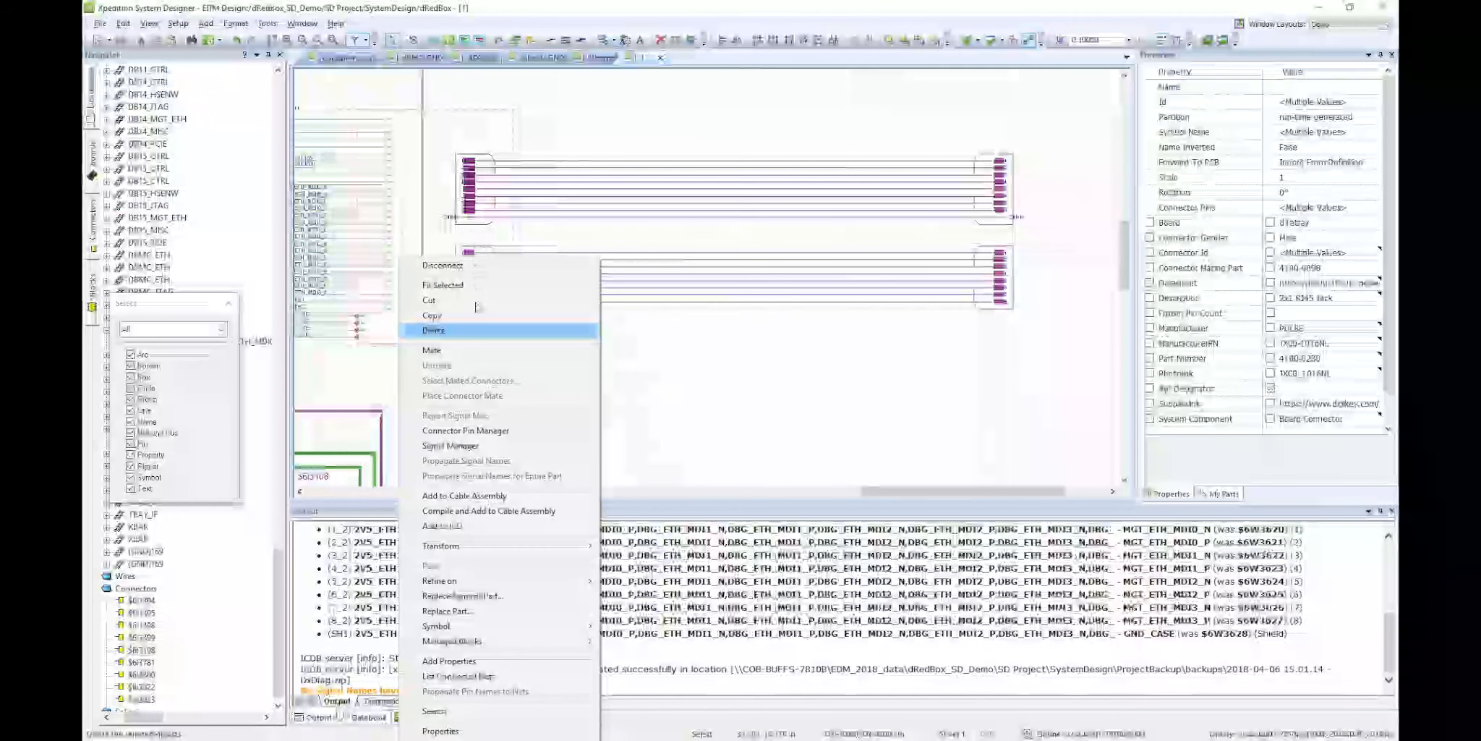
{"action": "left_click", "coordinate": [433, 350]}
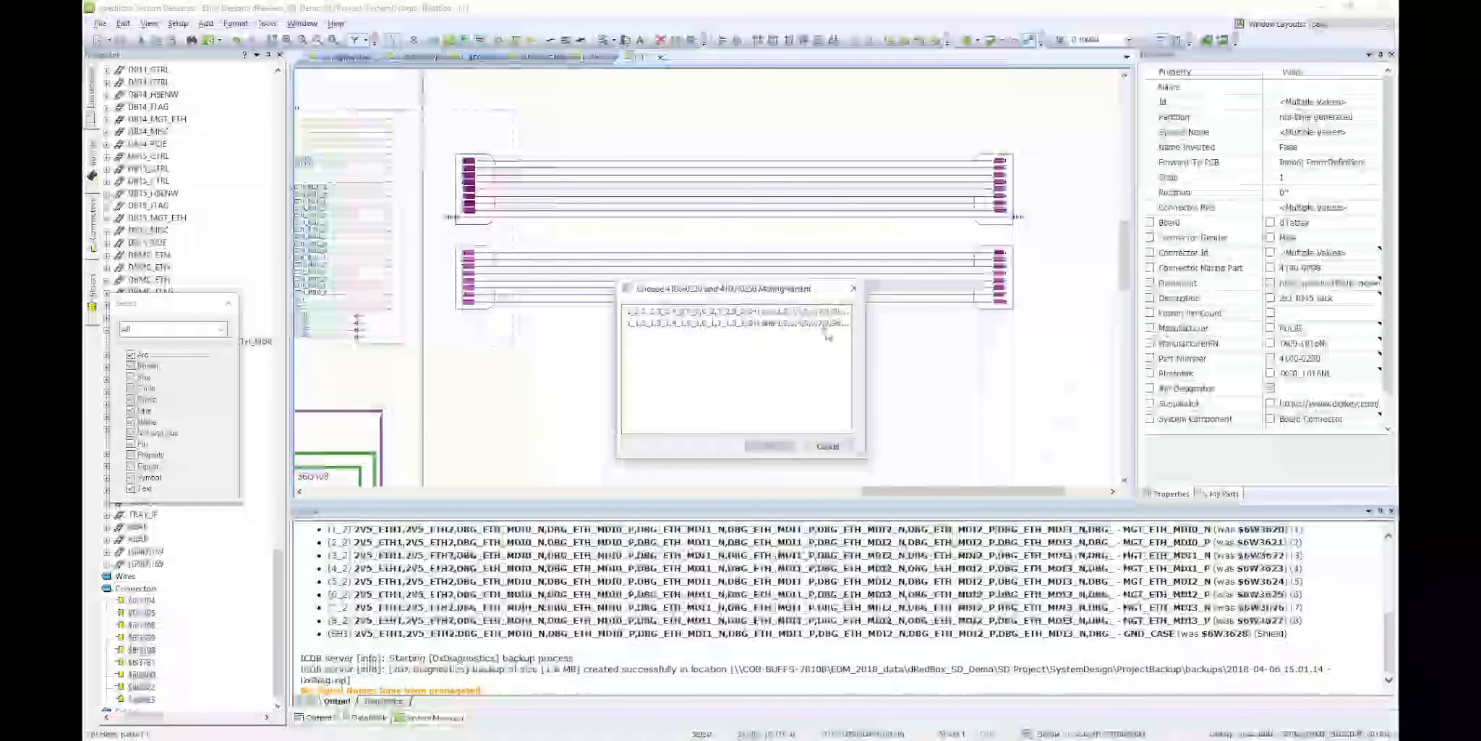
{"action": "left_click", "coordinate": [789, 326]}
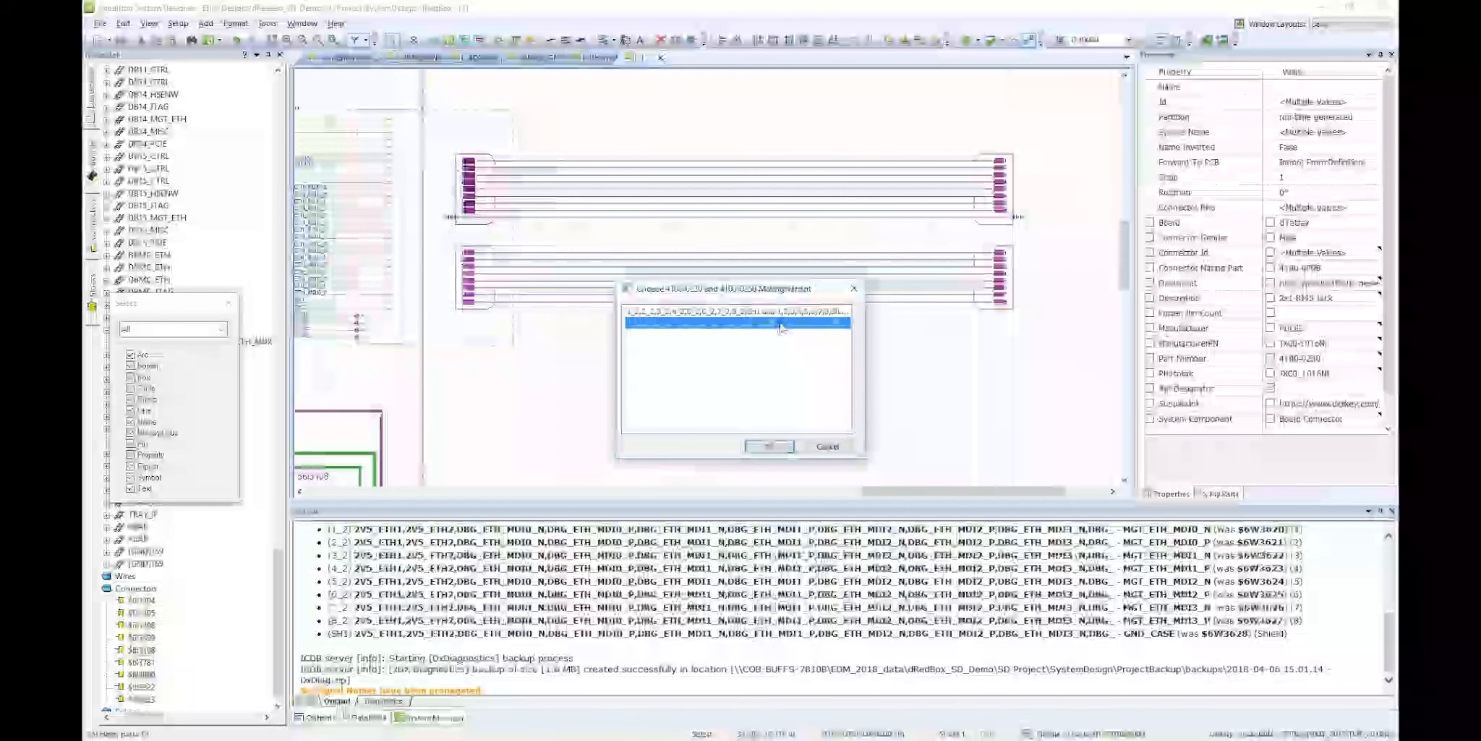
{"action": "left_click", "coordinate": [768, 446]}
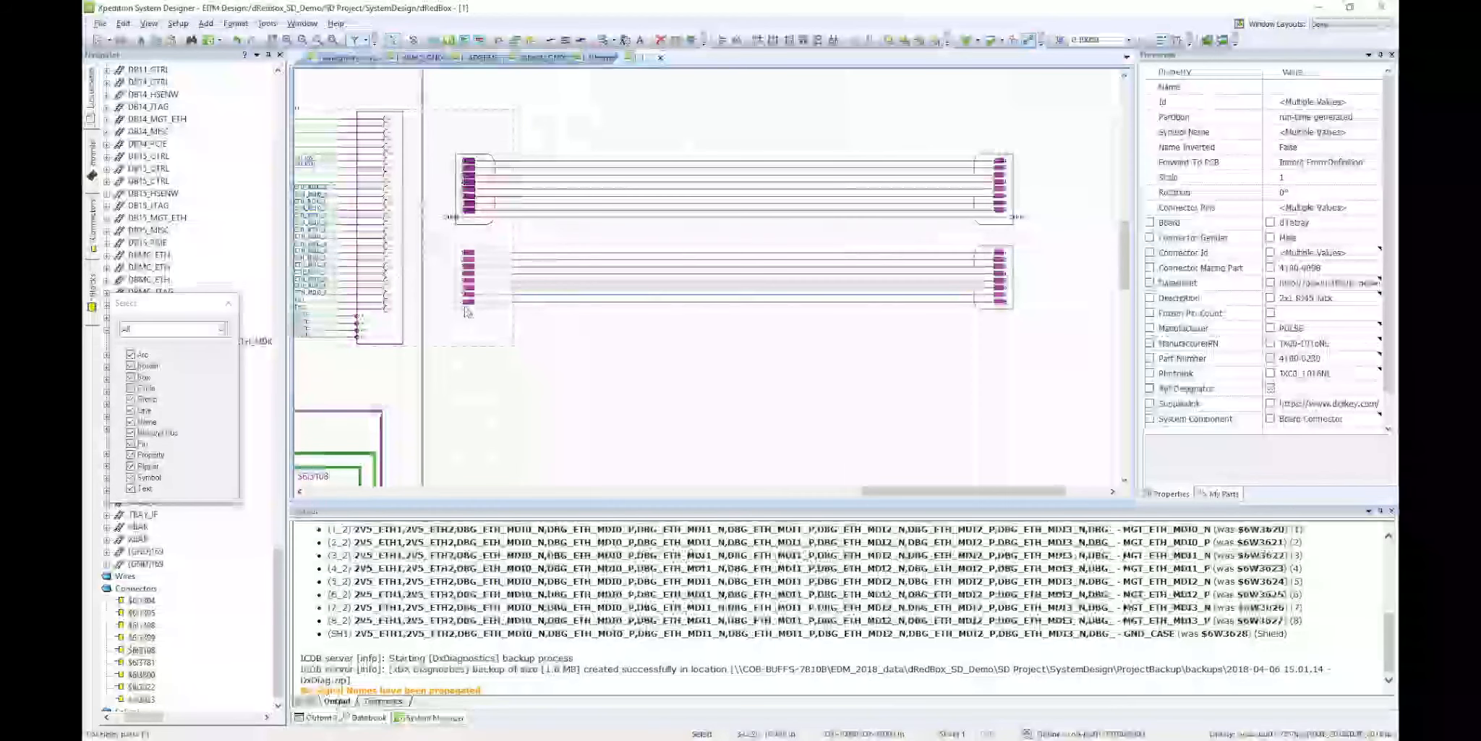
Mate the board connector with the lower 4100-0098_CABLE cable connector.
{"action": "left_click", "coordinate": [378, 334], "text": "ctrl"}
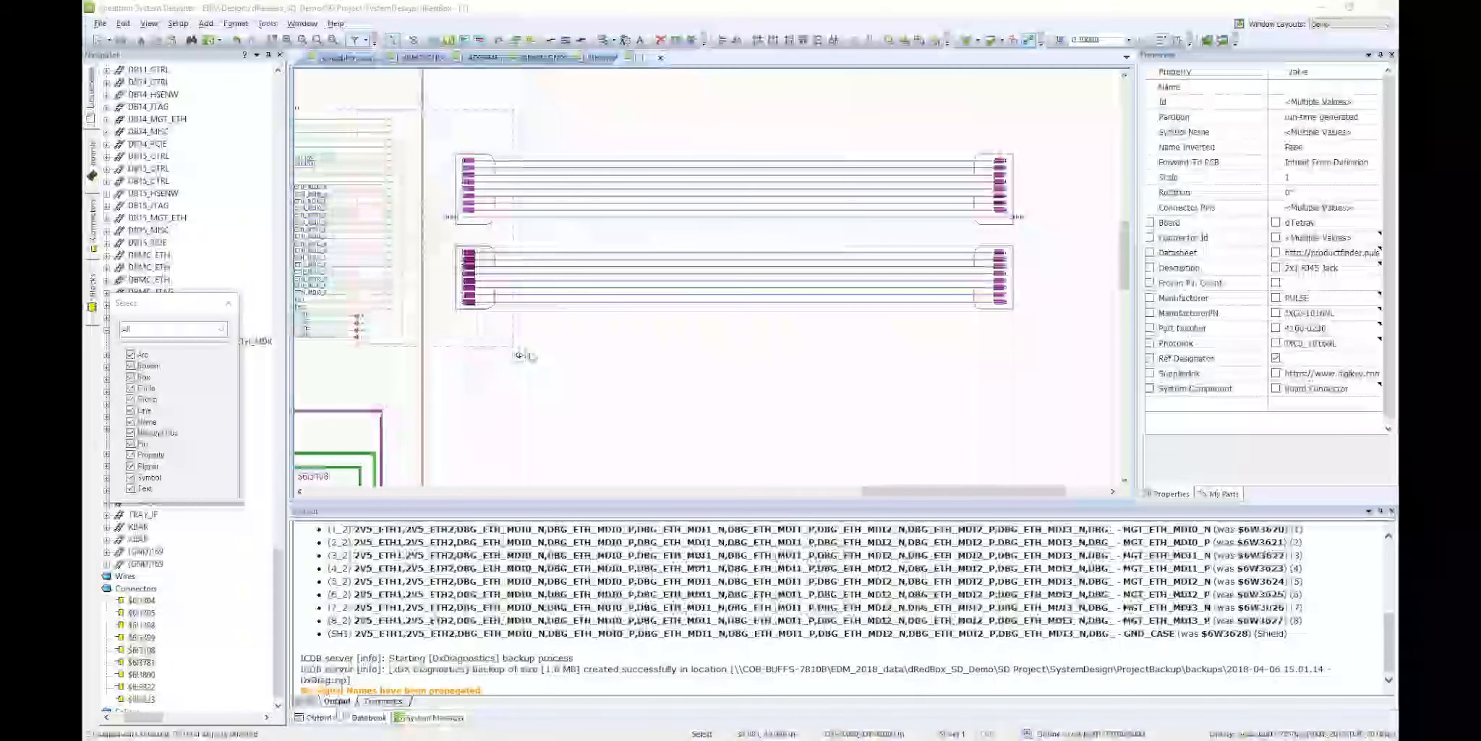
{"action": "right_click", "coordinate": [520, 354]}
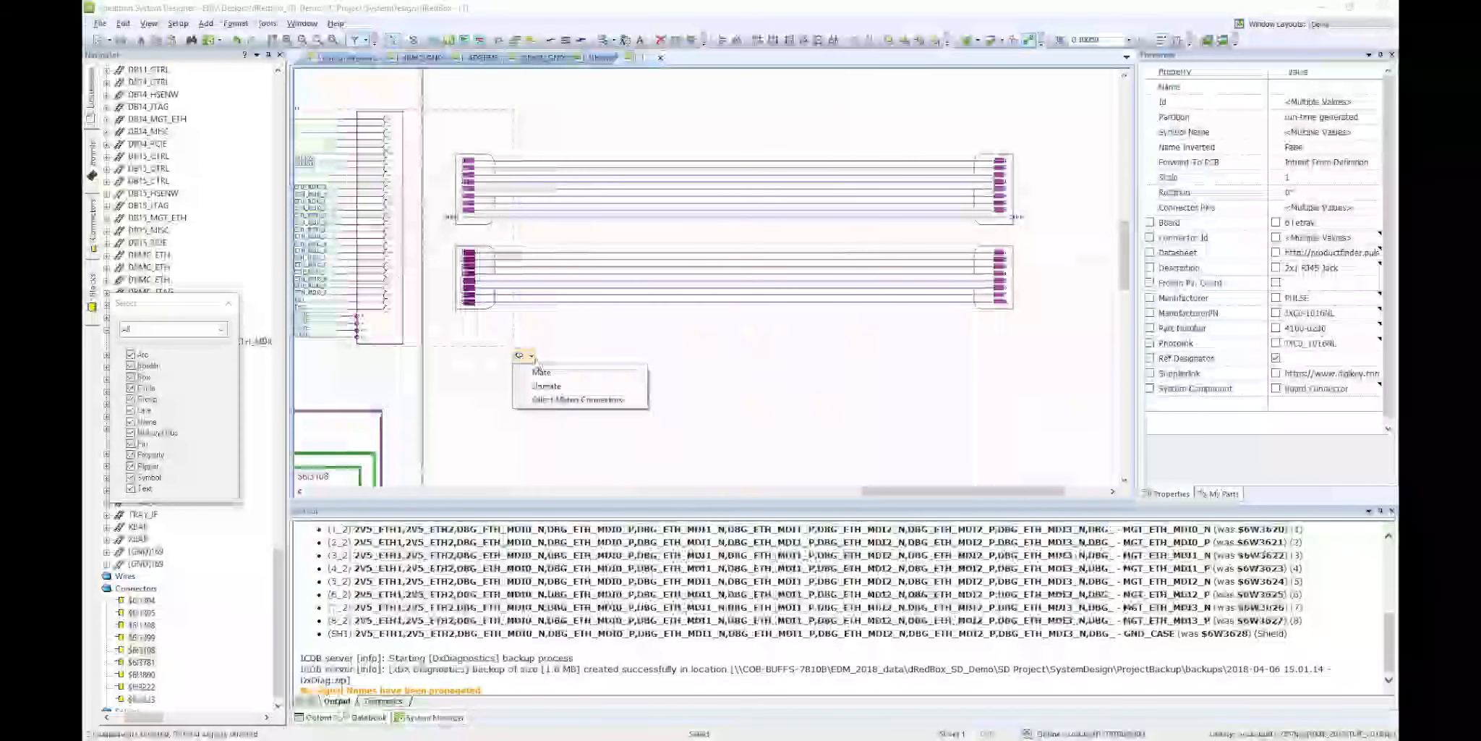
{"action": "left_click", "coordinate": [541, 373]}
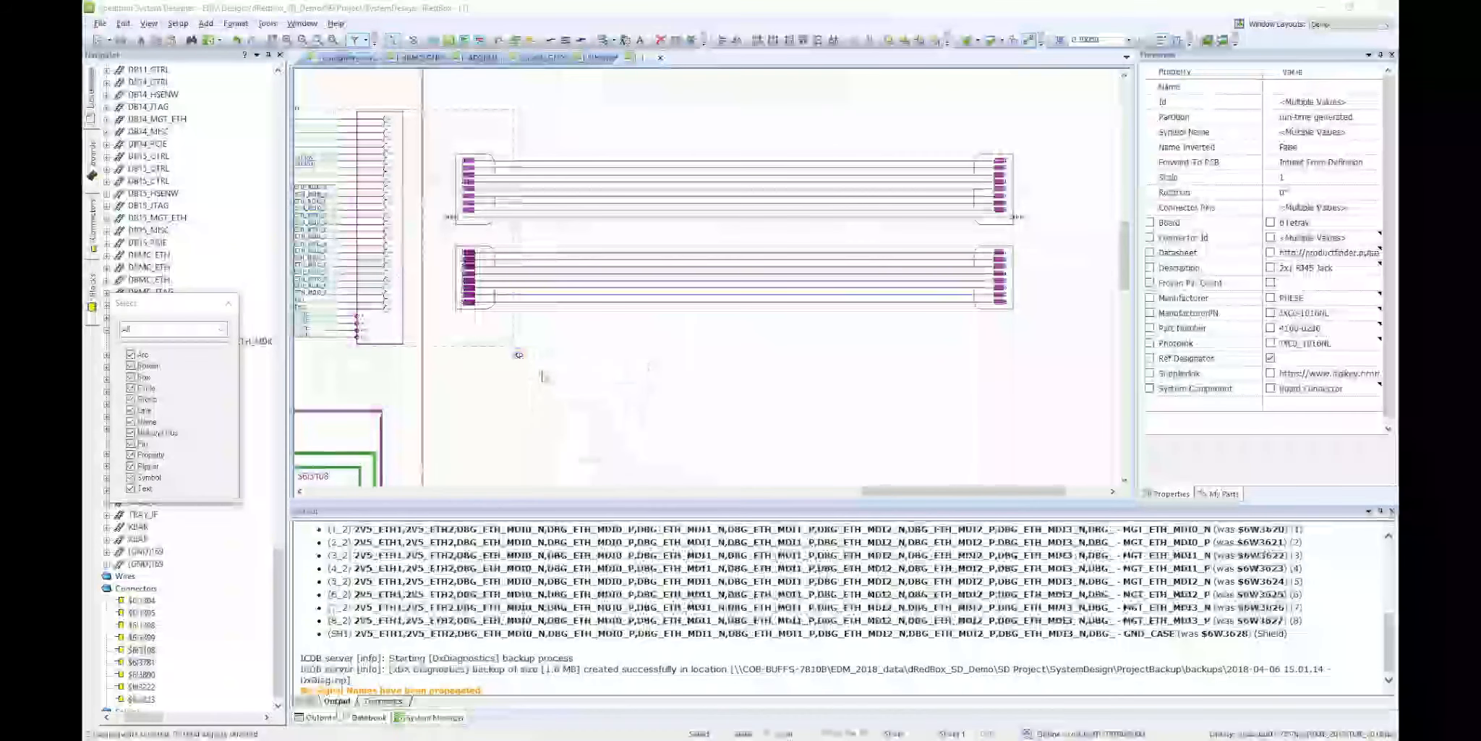
Propagate the signal names for the entire board connector part onto the cable wires.
{"action": "right_click", "coordinate": [399, 336]}
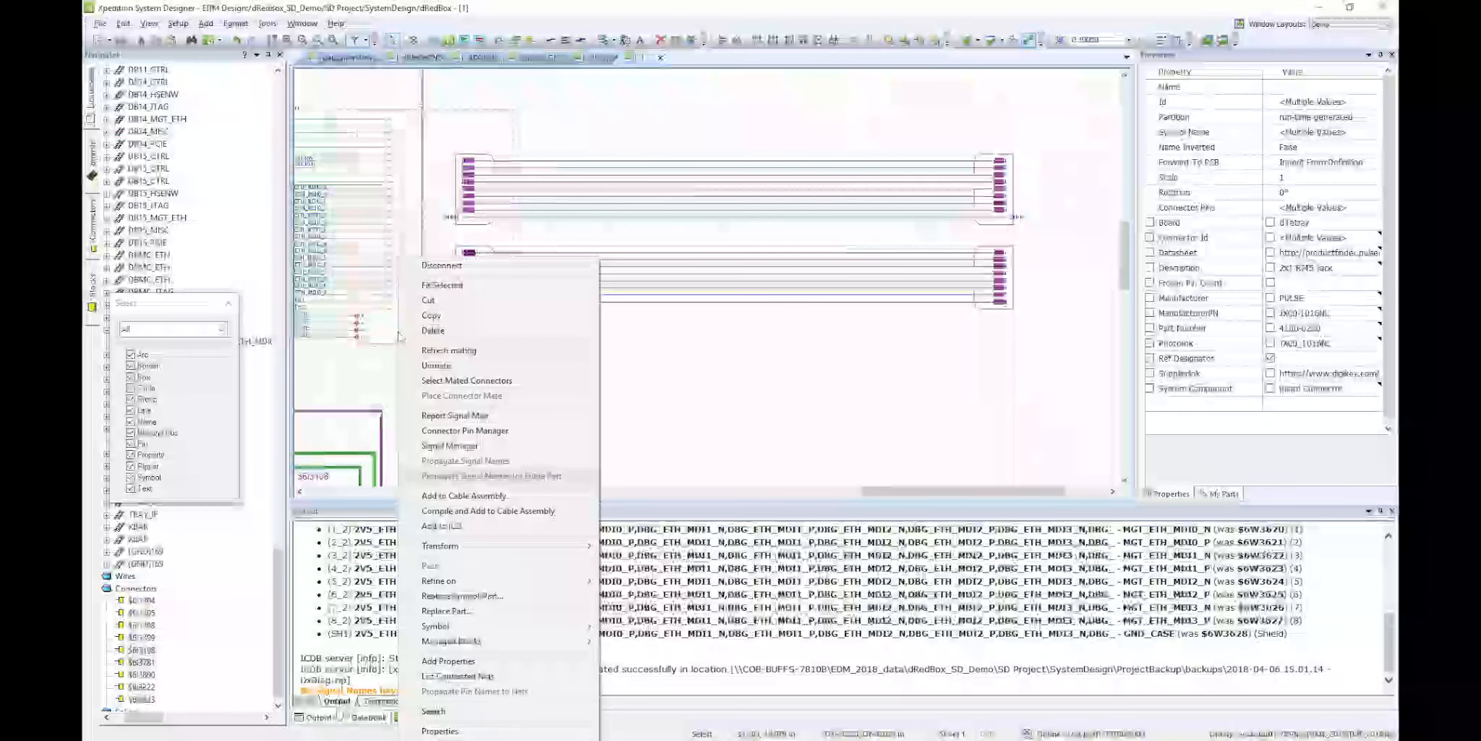
{"action": "left_click", "coordinate": [382, 333]}
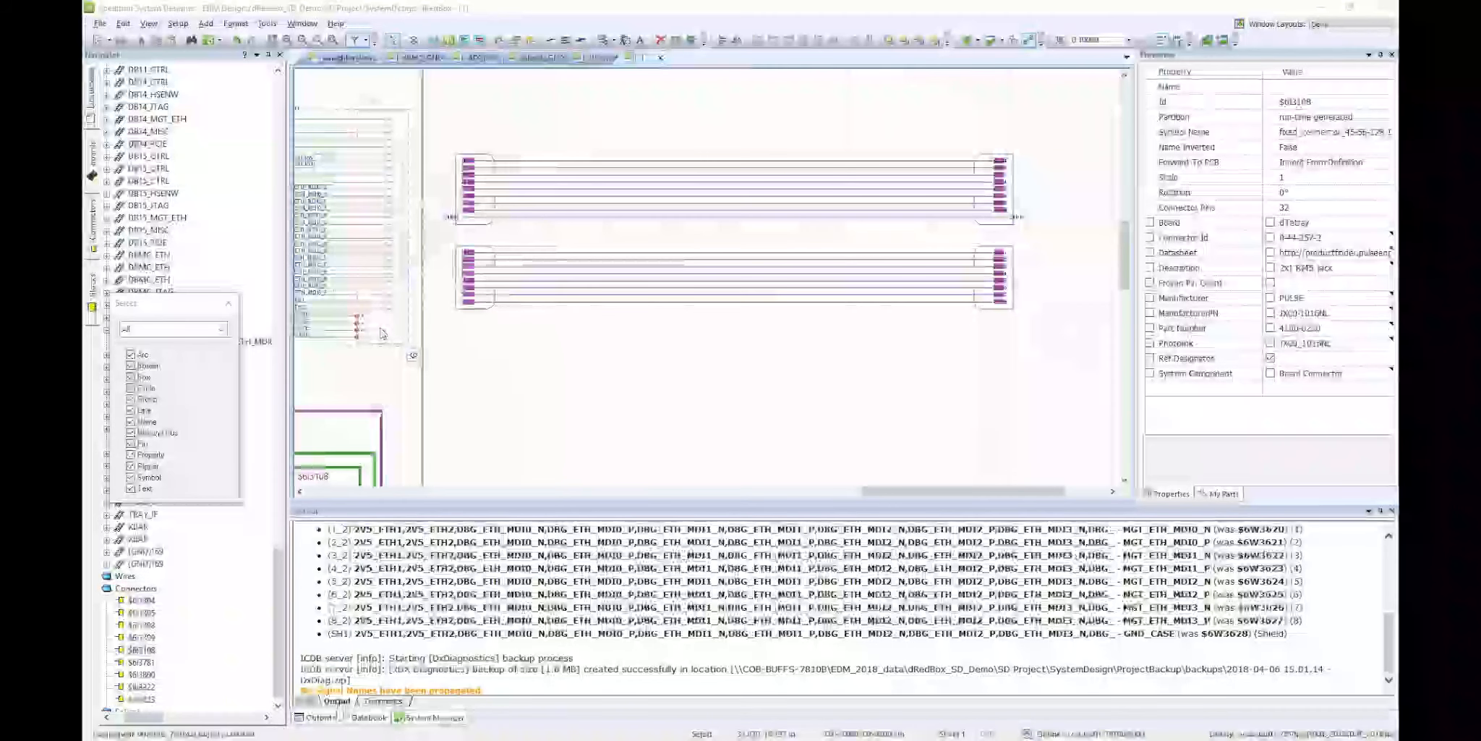
{"action": "right_click", "coordinate": [381, 332]}
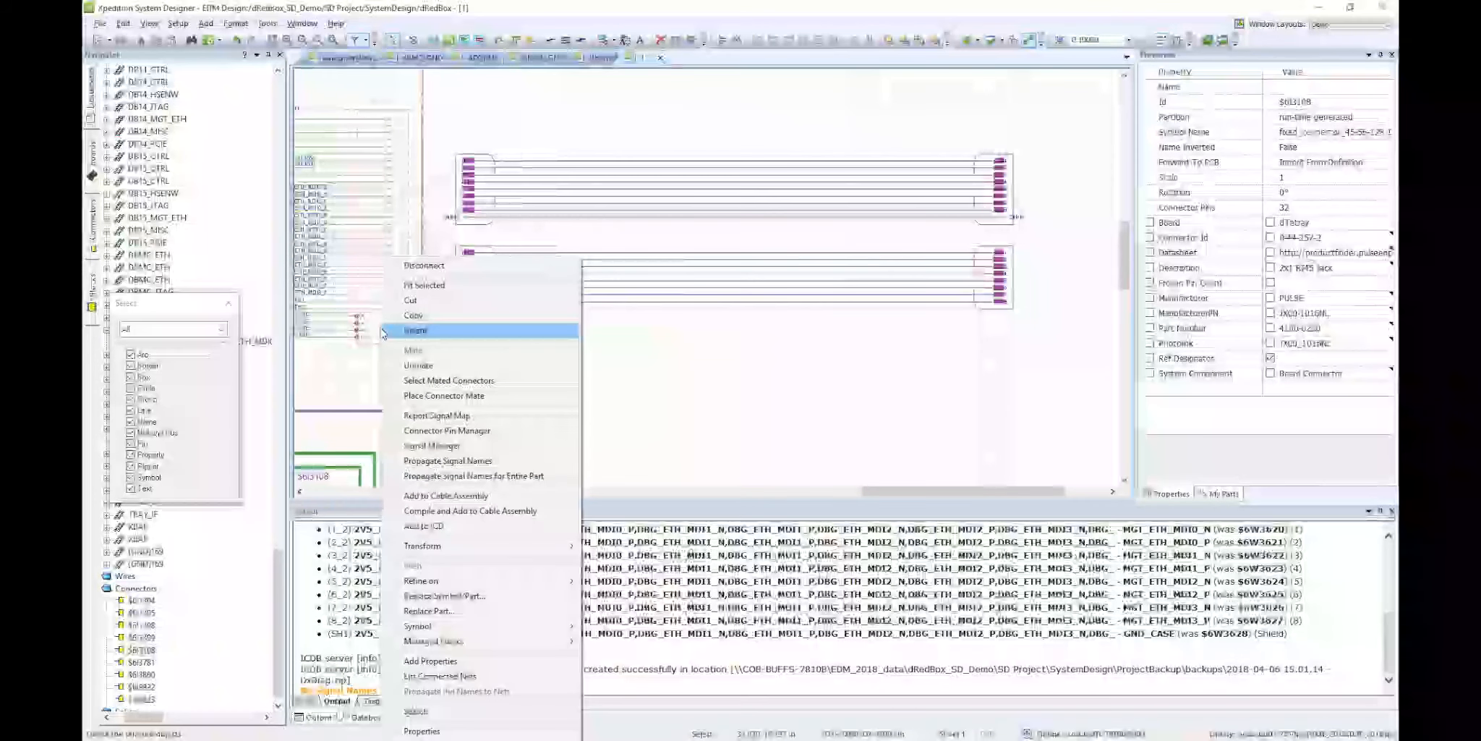
{"action": "left_click", "coordinate": [498, 477]}
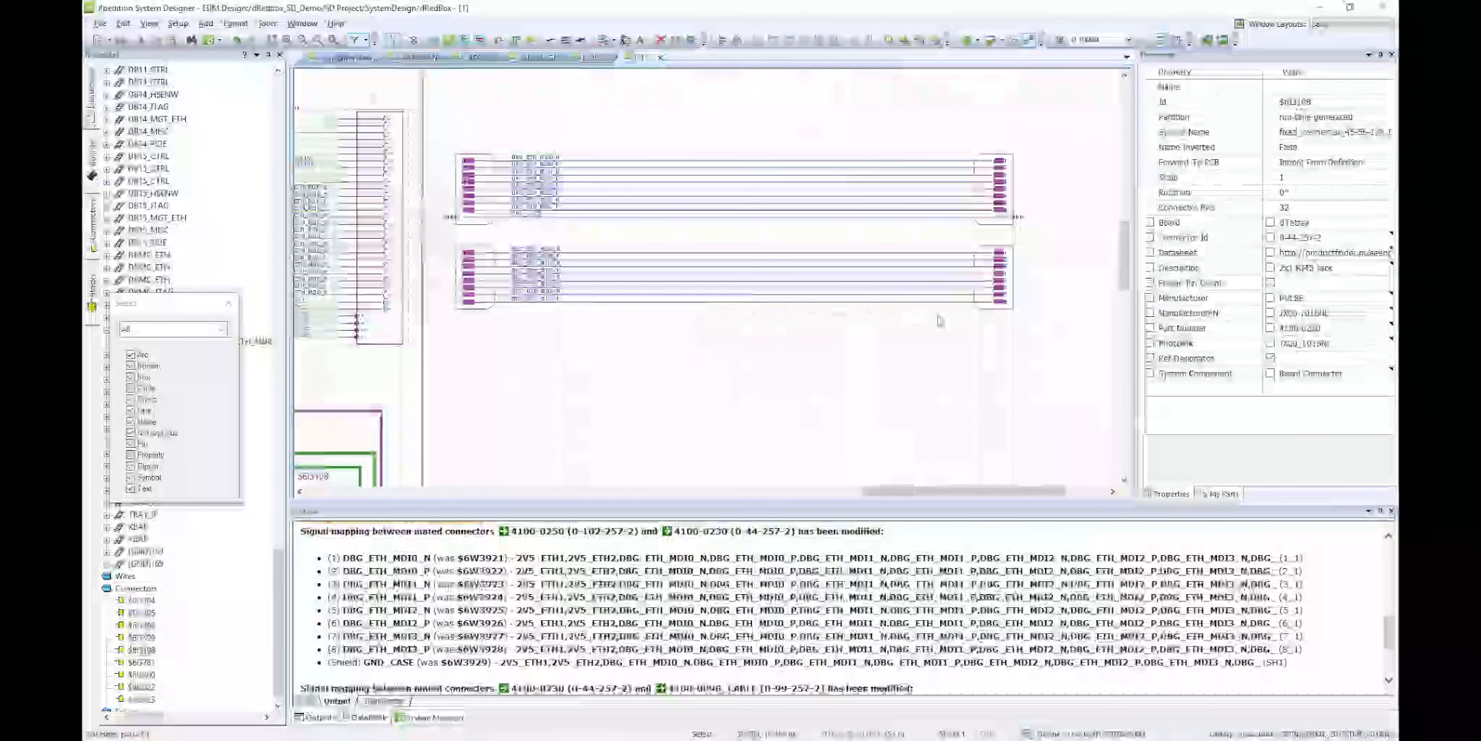
Add twisted pair attributes to the upper cable's eight signal wires, labelled Blue, Green, Brown and Orange.
{"action": "left_click", "coordinate": [1234, 493]}
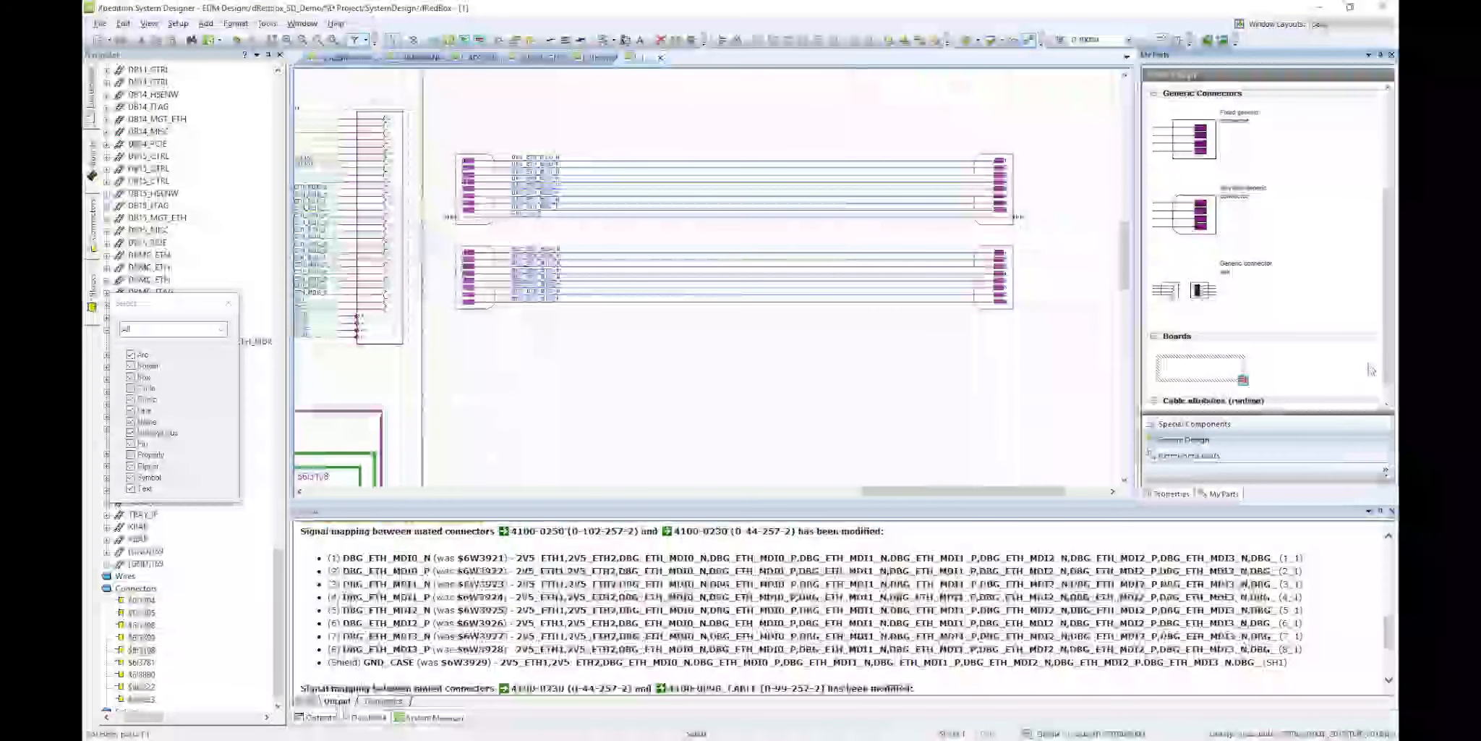
{"action": "left_click_drag", "start_coordinate": [1389, 238], "coordinate": [1392, 256]}
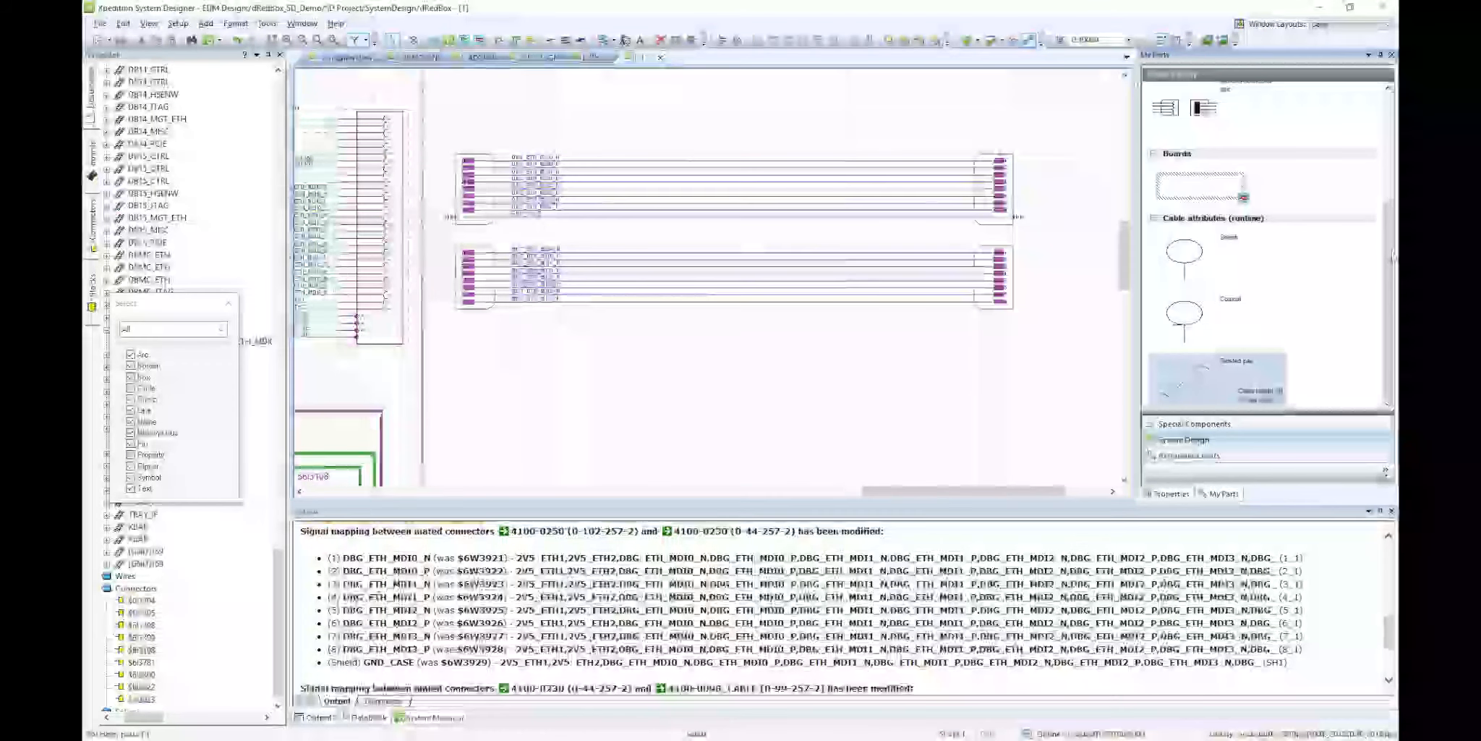
{"action": "mouse_move", "coordinate": [1192, 364]}
{"action": "left_mouse_down"}
{"action": "mouse_move", "coordinate": [1012, 246]}
{"action": "mouse_move", "coordinate": [754, 171]}
{"action": "mouse_move", "coordinate": [805, 171]}
{"action": "left_mouse_up"}
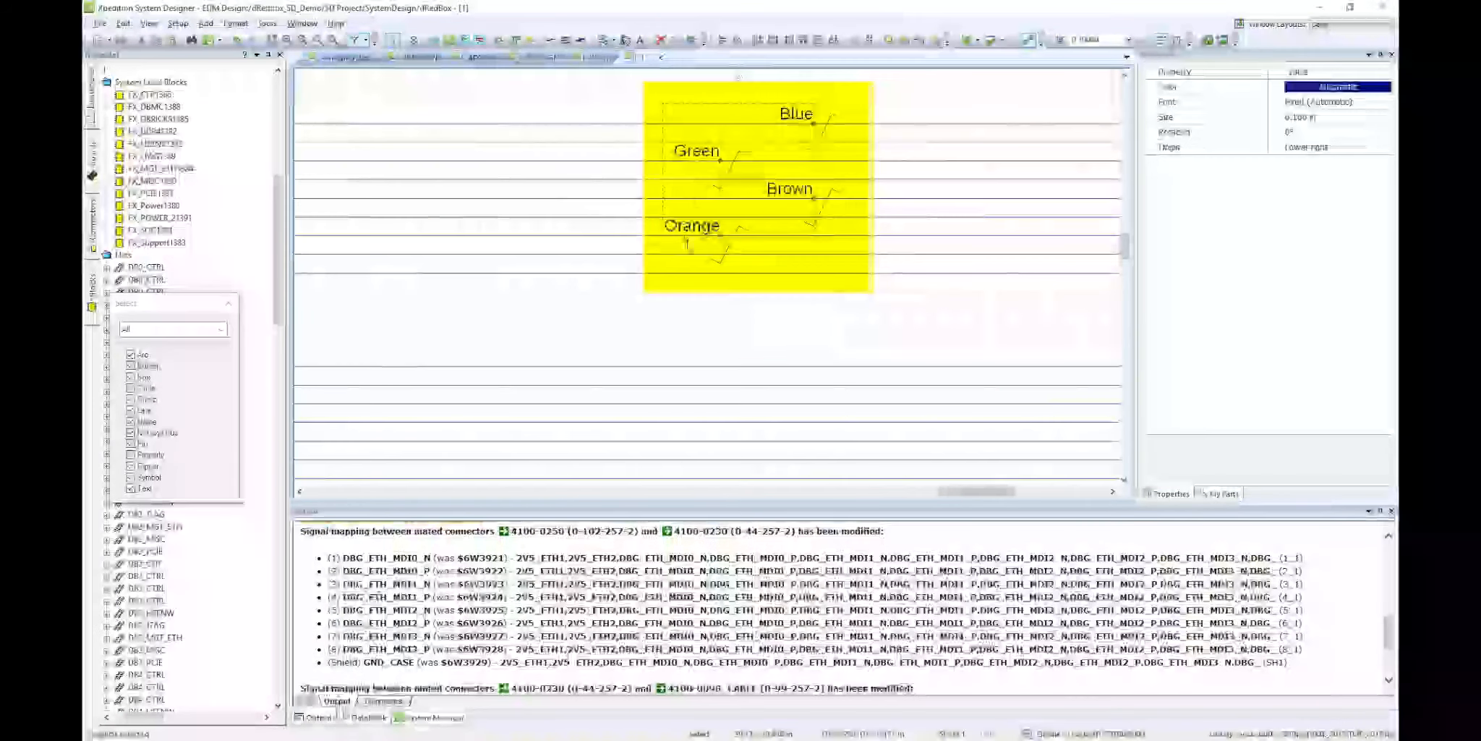
{"action": "left_click", "coordinate": [688, 244]}
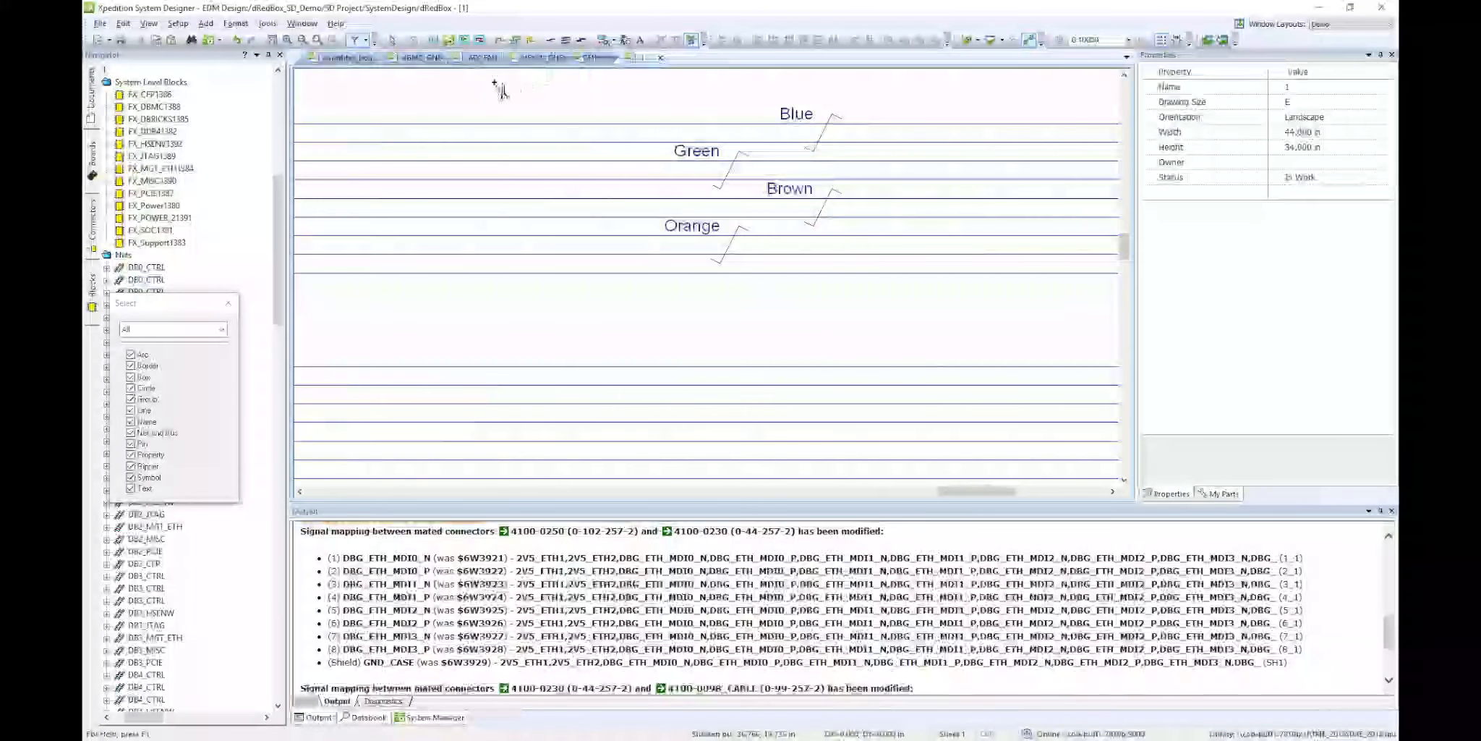
Cut the middle section out of the upper cable's GND_CASE wire and place a Shield attribute over the signal wires at the left gap end.
{"action": "left_click_drag", "start_coordinate": [401, 274], "coordinate": [1007, 296]}
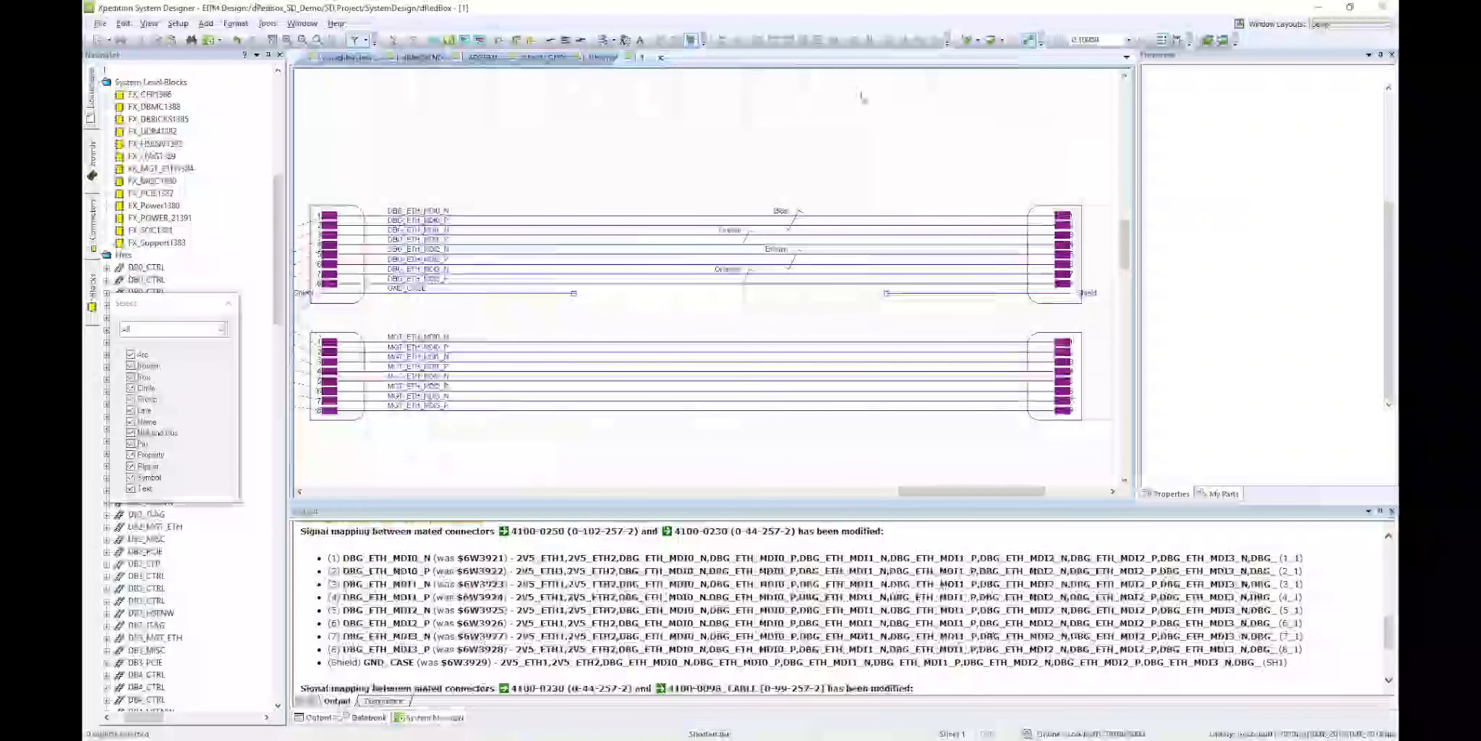
{"action": "left_click", "coordinate": [1223, 493]}
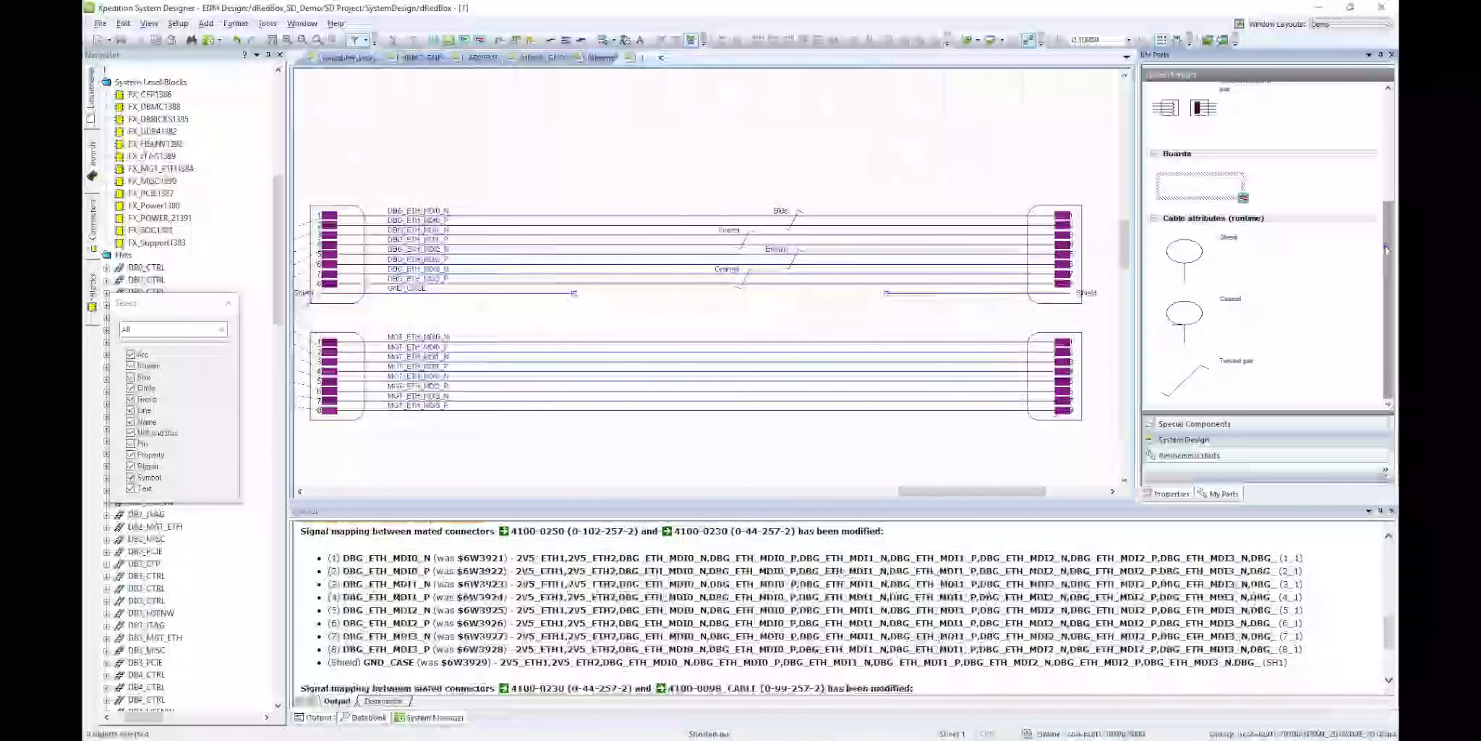
{"action": "left_click", "coordinate": [1184, 248]}
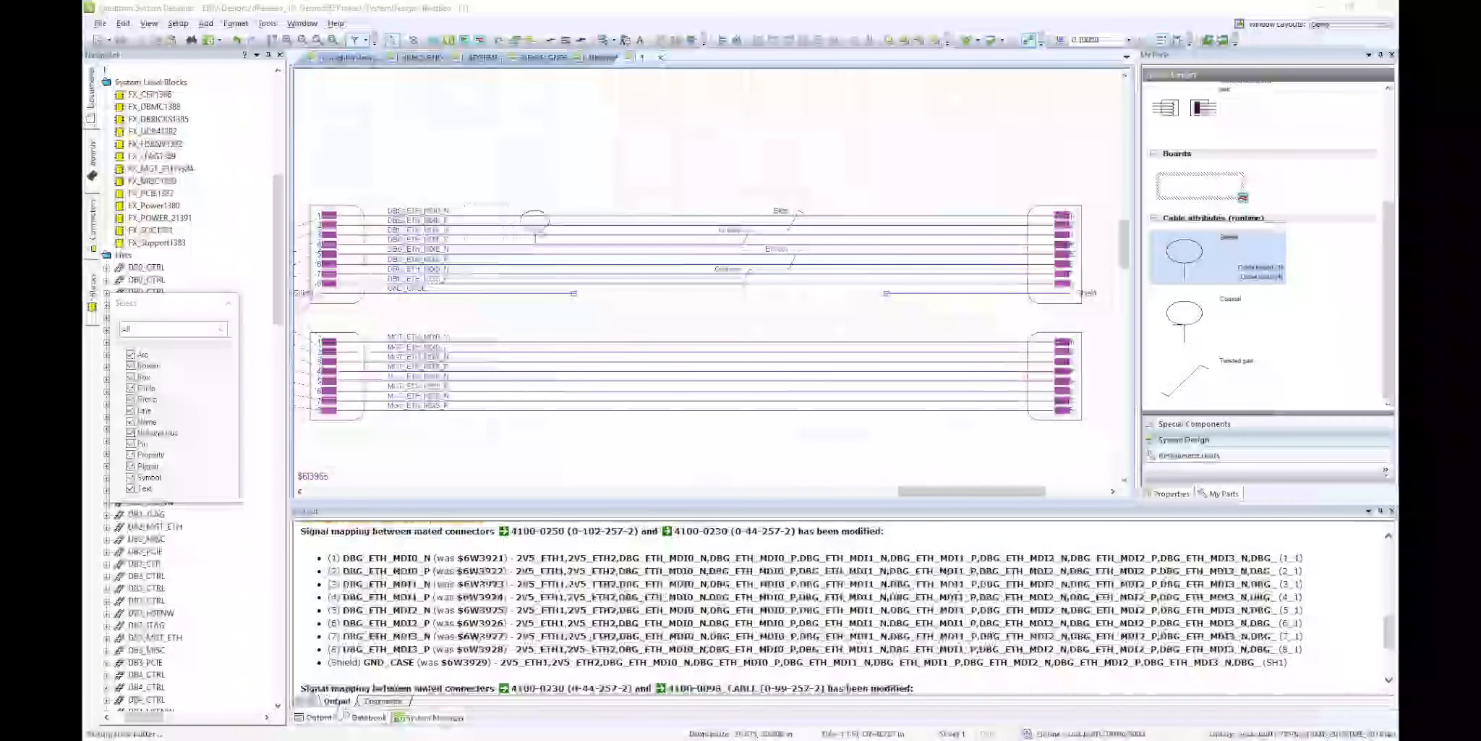
{"action": "left_click", "coordinate": [572, 232]}
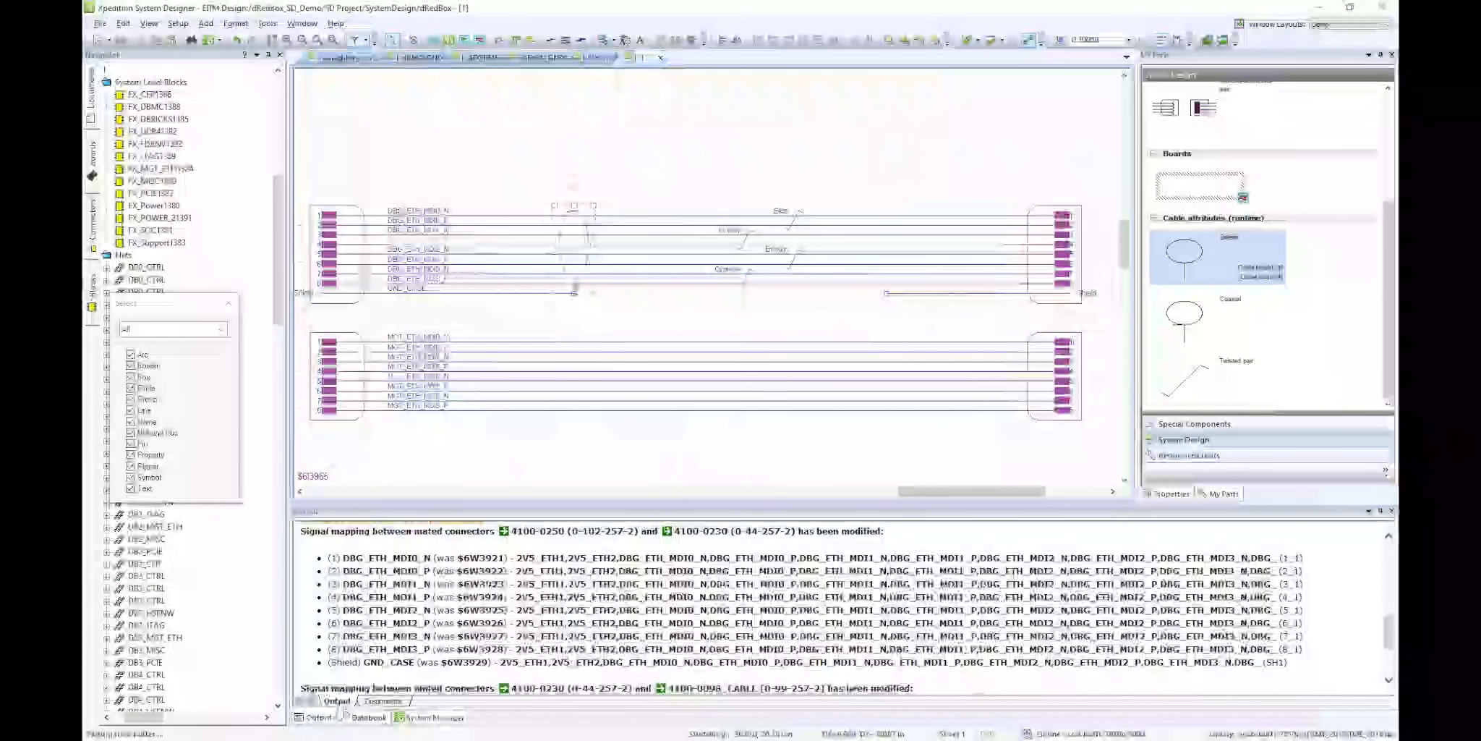
{"action": "scroll", "coordinate": [579, 300], "scroll_direction": "up", "scroll_amount": 3}
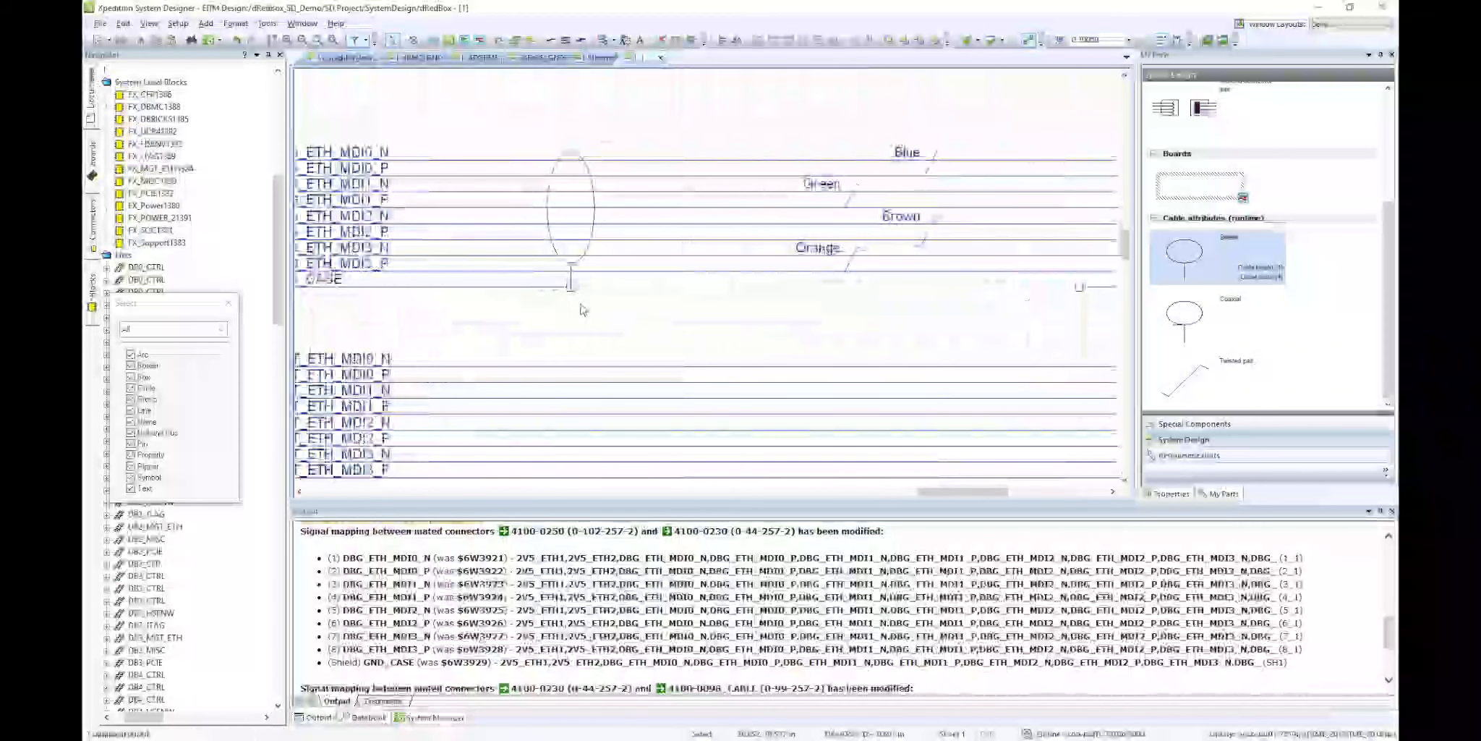
{"action": "left_click", "coordinate": [582, 310]}
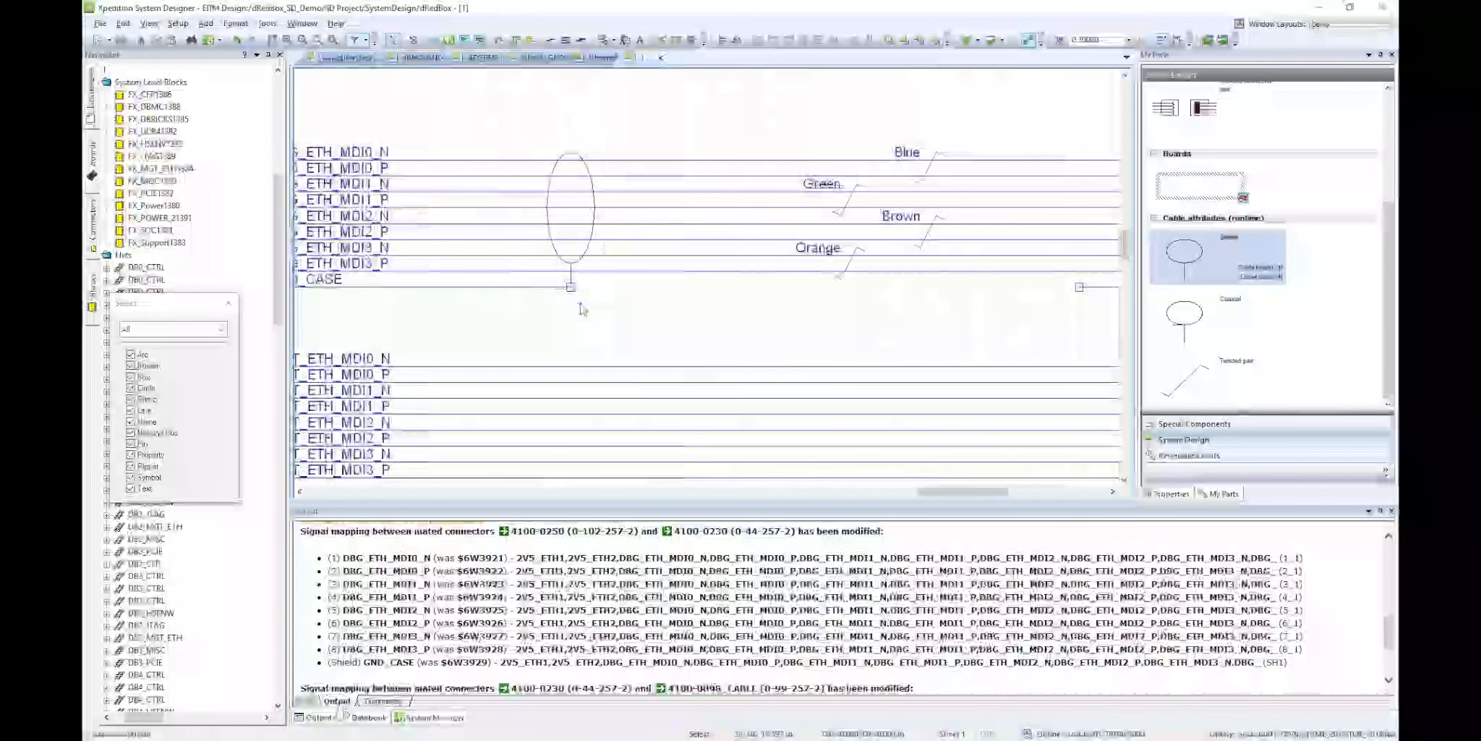
Shorten the left GND_CASE wire, enlarge the shield around all eight signal wires, and route GND_CASE to the shield's lower pin.
{"action": "left_click", "coordinate": [572, 262]}
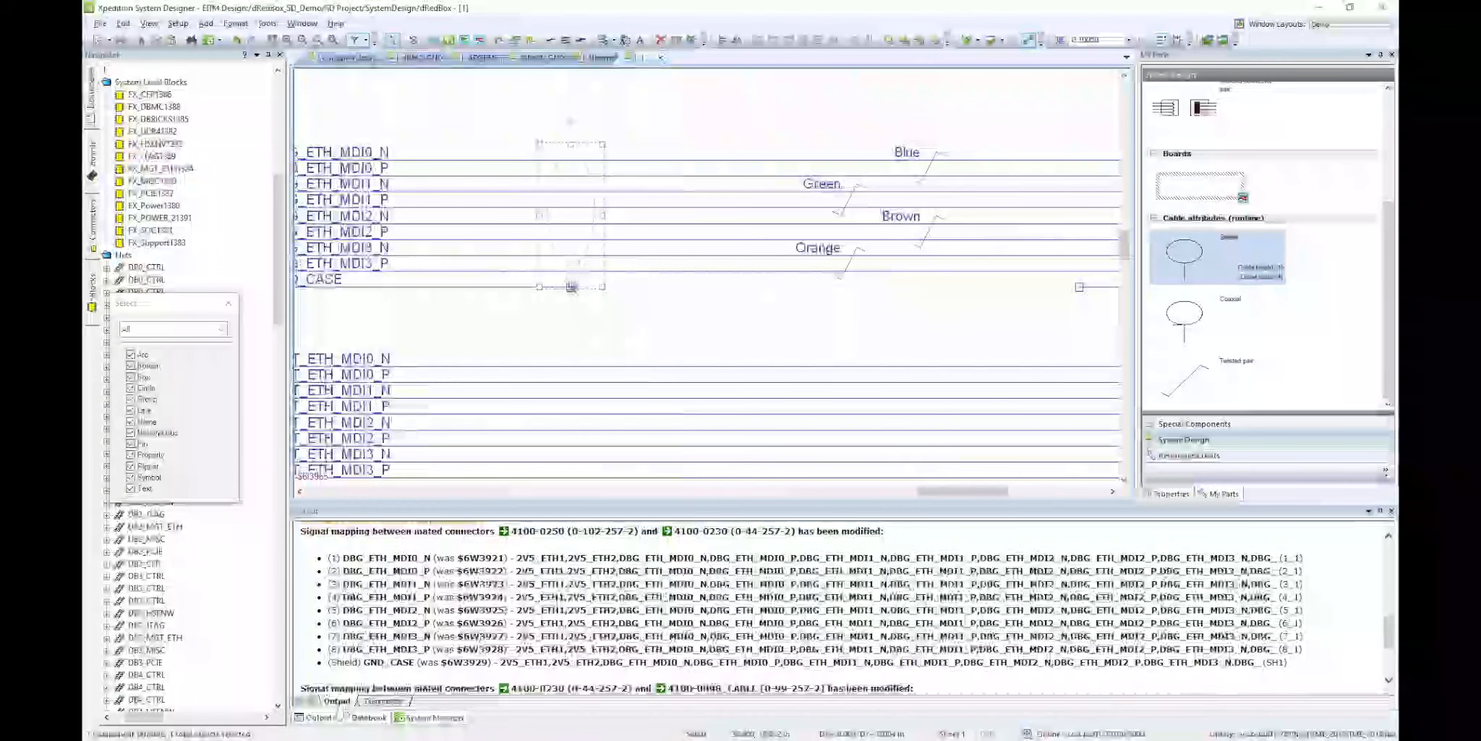
{"action": "left_click_drag", "start_coordinate": [571, 287], "coordinate": [491, 287]}
{"action": "key", "text": "w"}
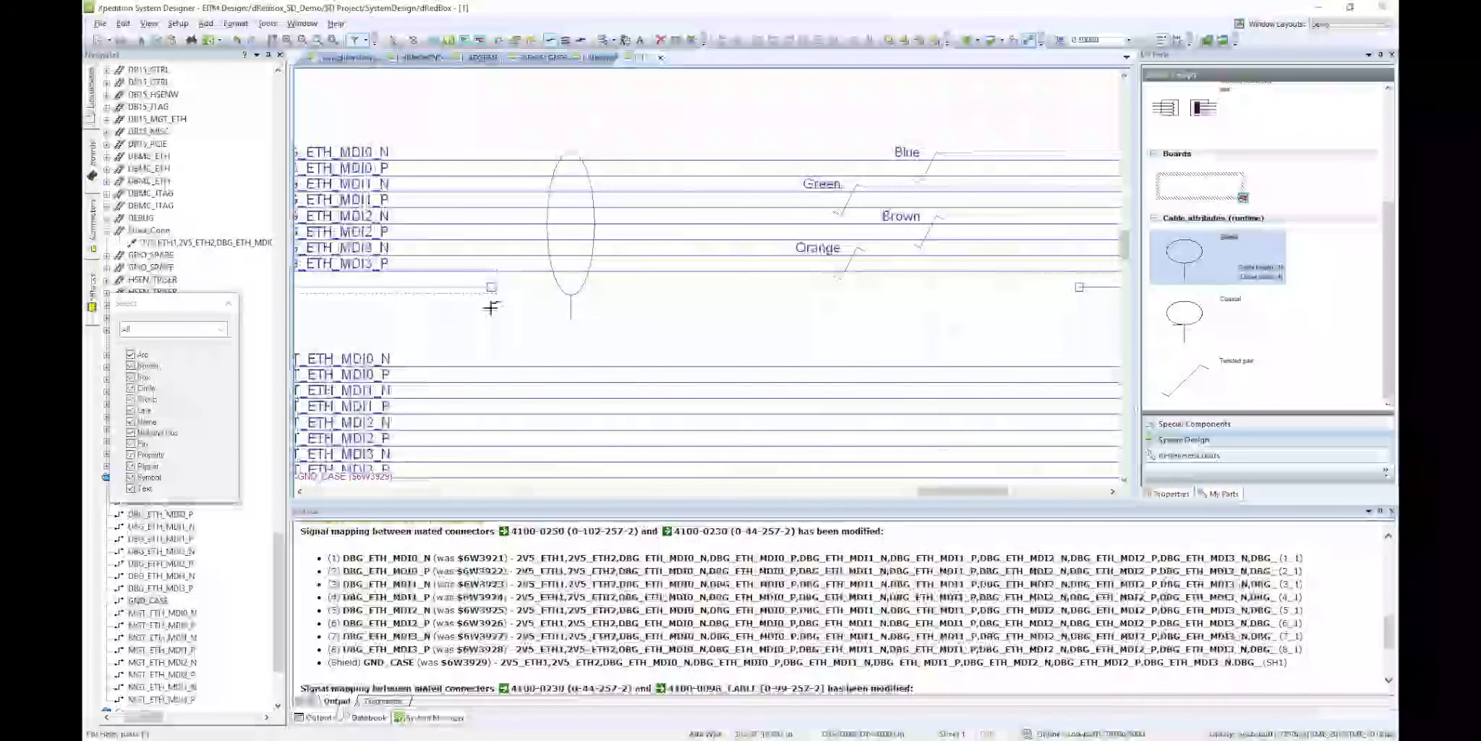
{"action": "left_click", "coordinate": [491, 289]}
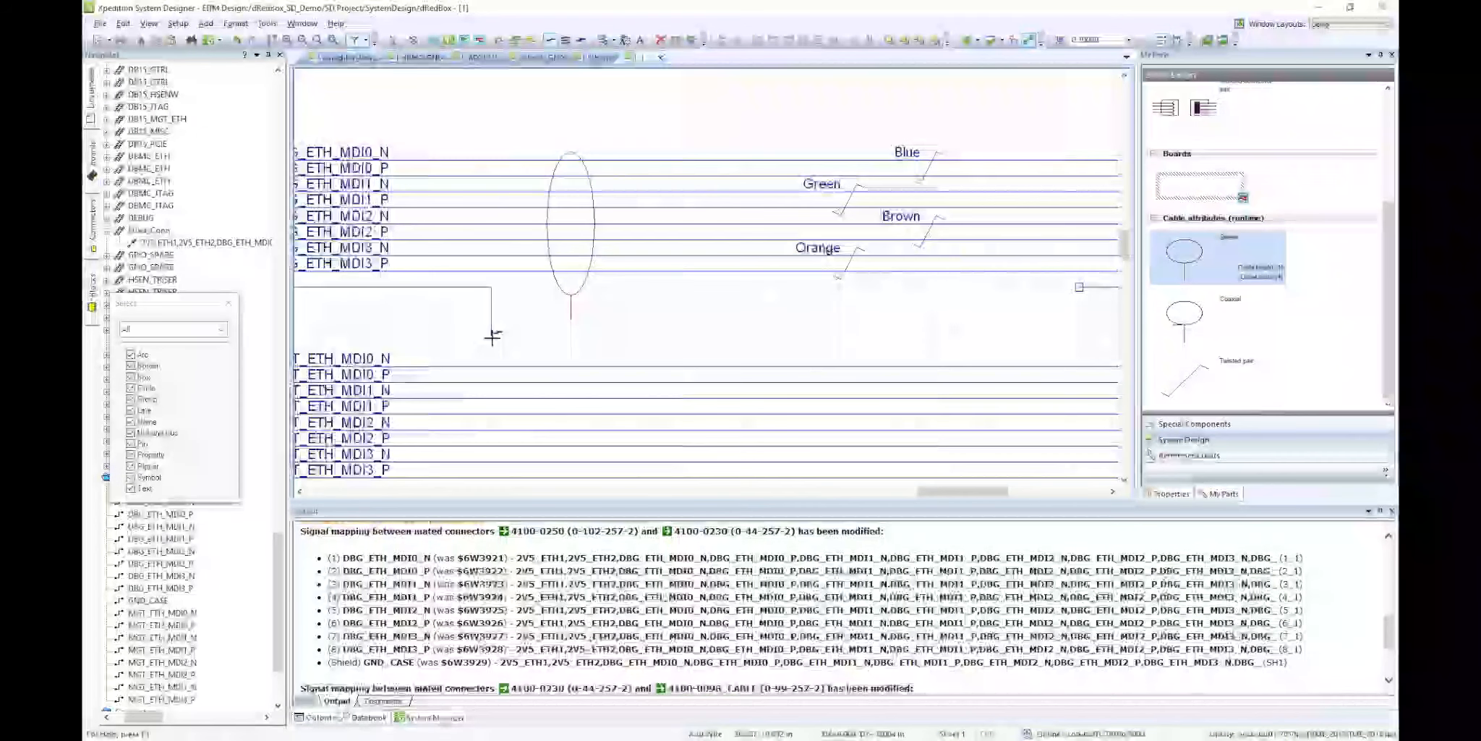
{"action": "left_click", "coordinate": [575, 316]}
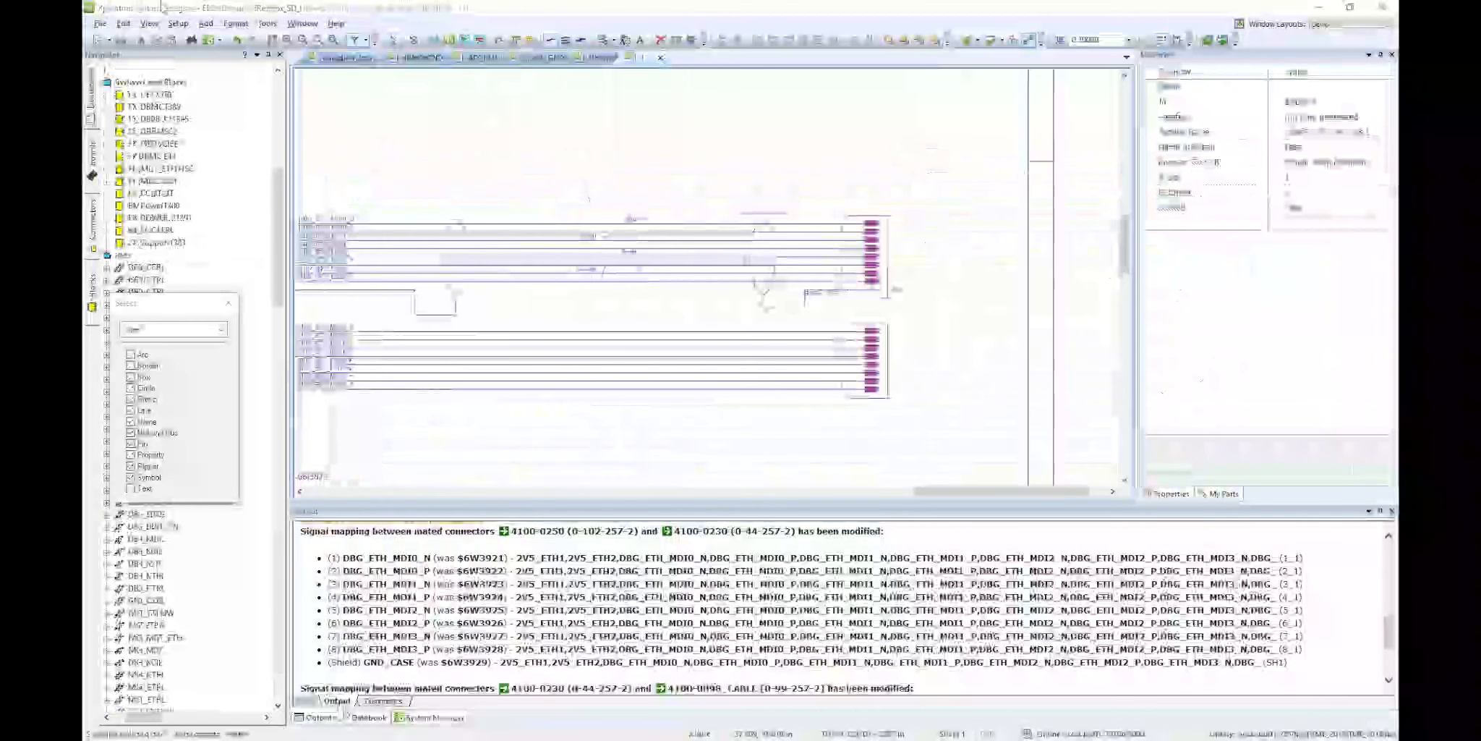
Select the upper cable's signal wires, shields and twisted pairs together and set their Locked property to True.
{"action": "left_click_drag", "start_coordinate": [418, 183], "coordinate": [788, 310]}
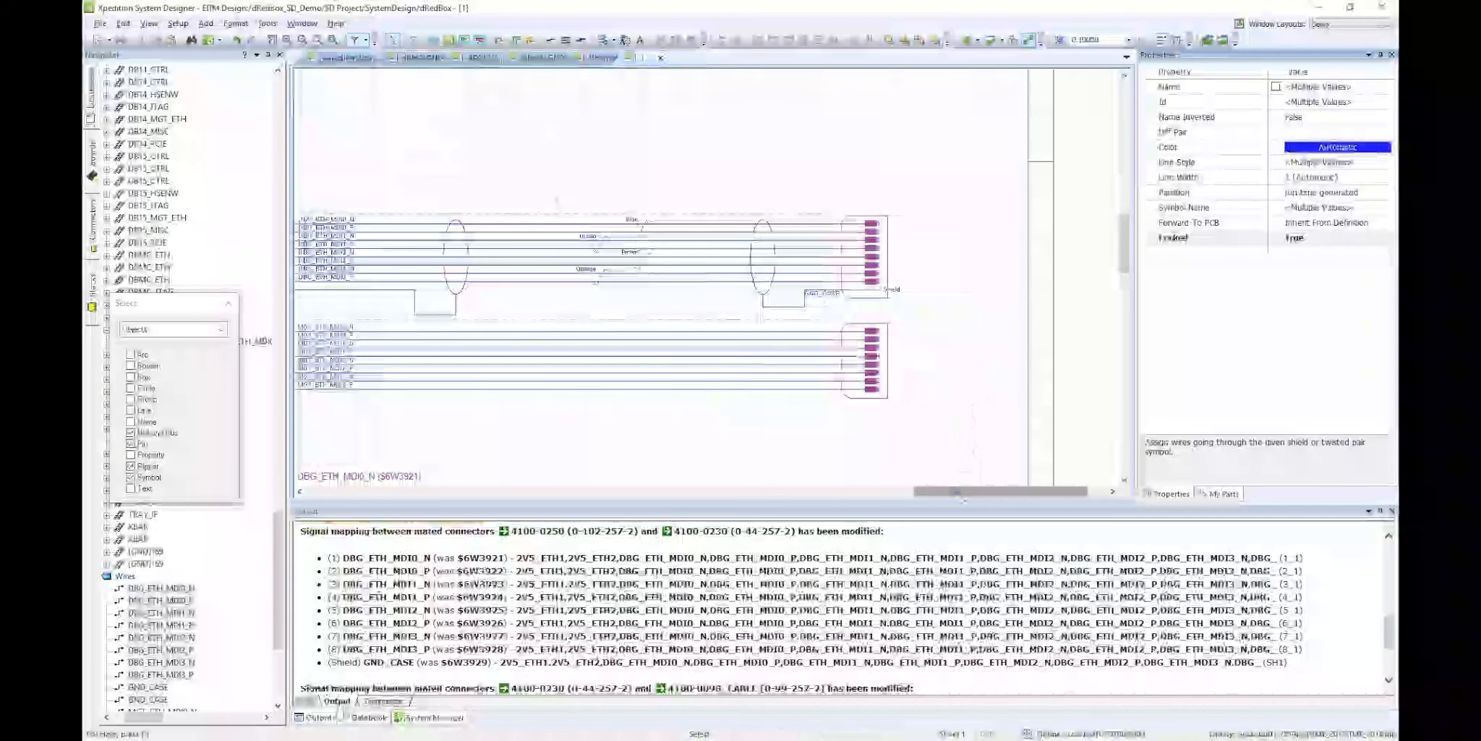
Add the upper cable to a new cable assembly named Ethernet_Debug, starting from its left connector, and locate the assembly's GND_CASE wire.
{"action": "left_click_drag", "start_coordinate": [962, 492], "coordinate": [924, 499]}
{"action": "mouse_move", "coordinate": [425, 310]}
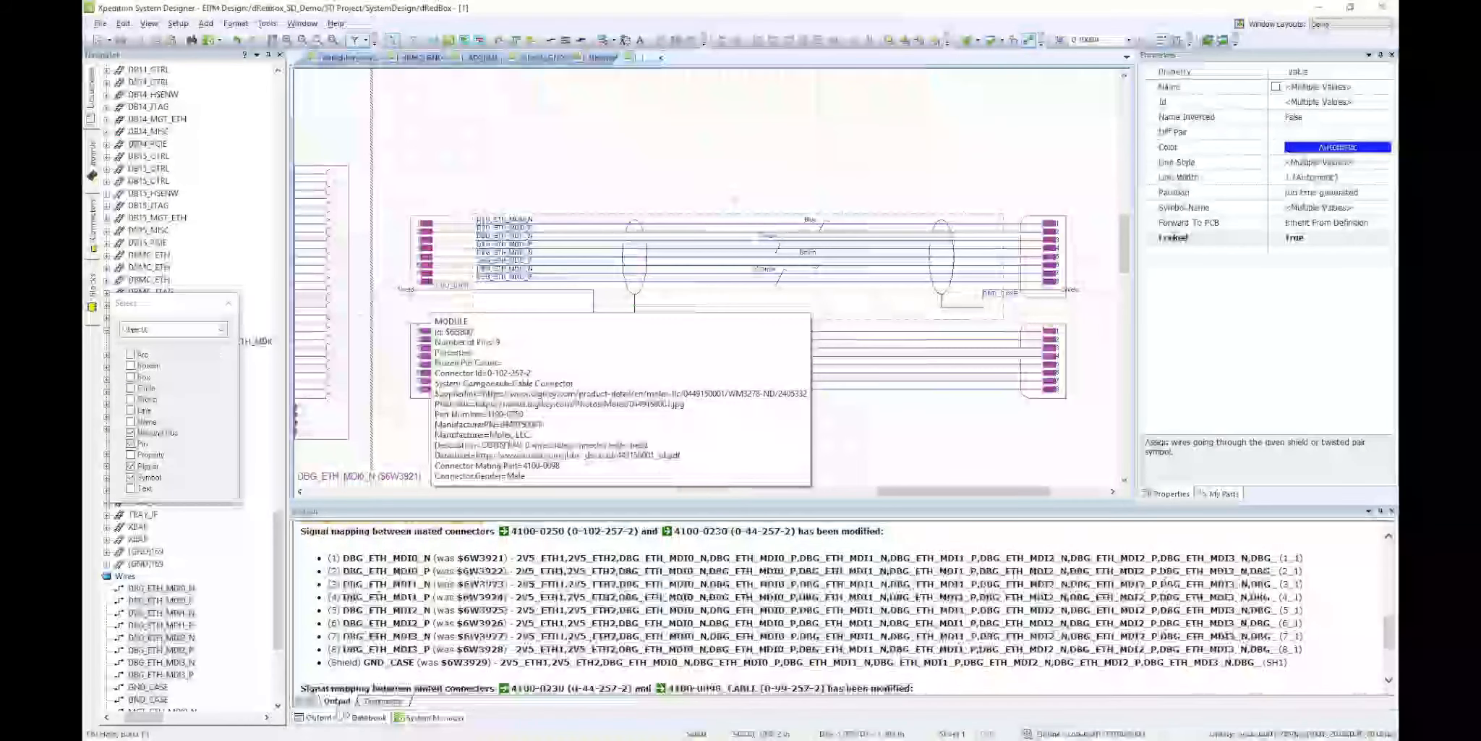
{"action": "left_click", "coordinate": [438, 301]}
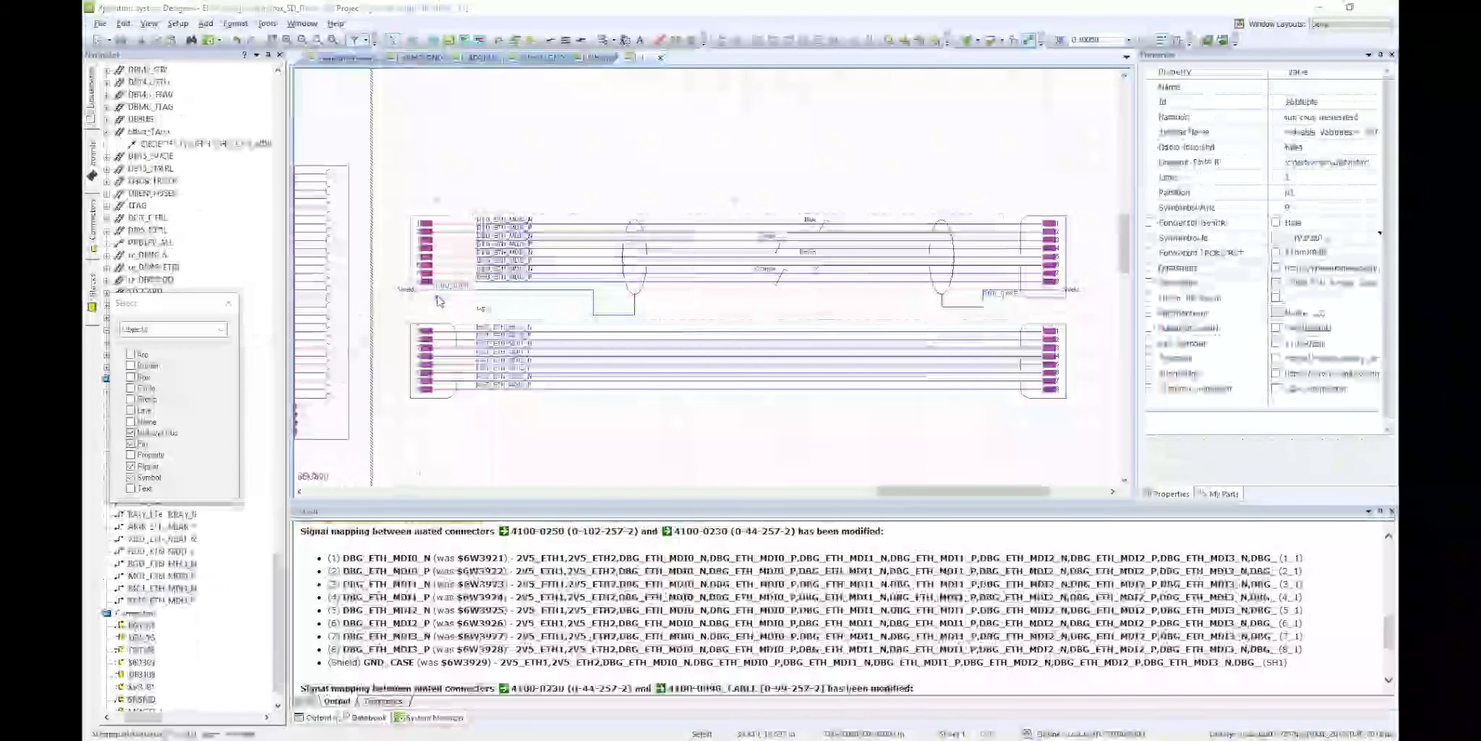
{"action": "right_click", "coordinate": [438, 301]}
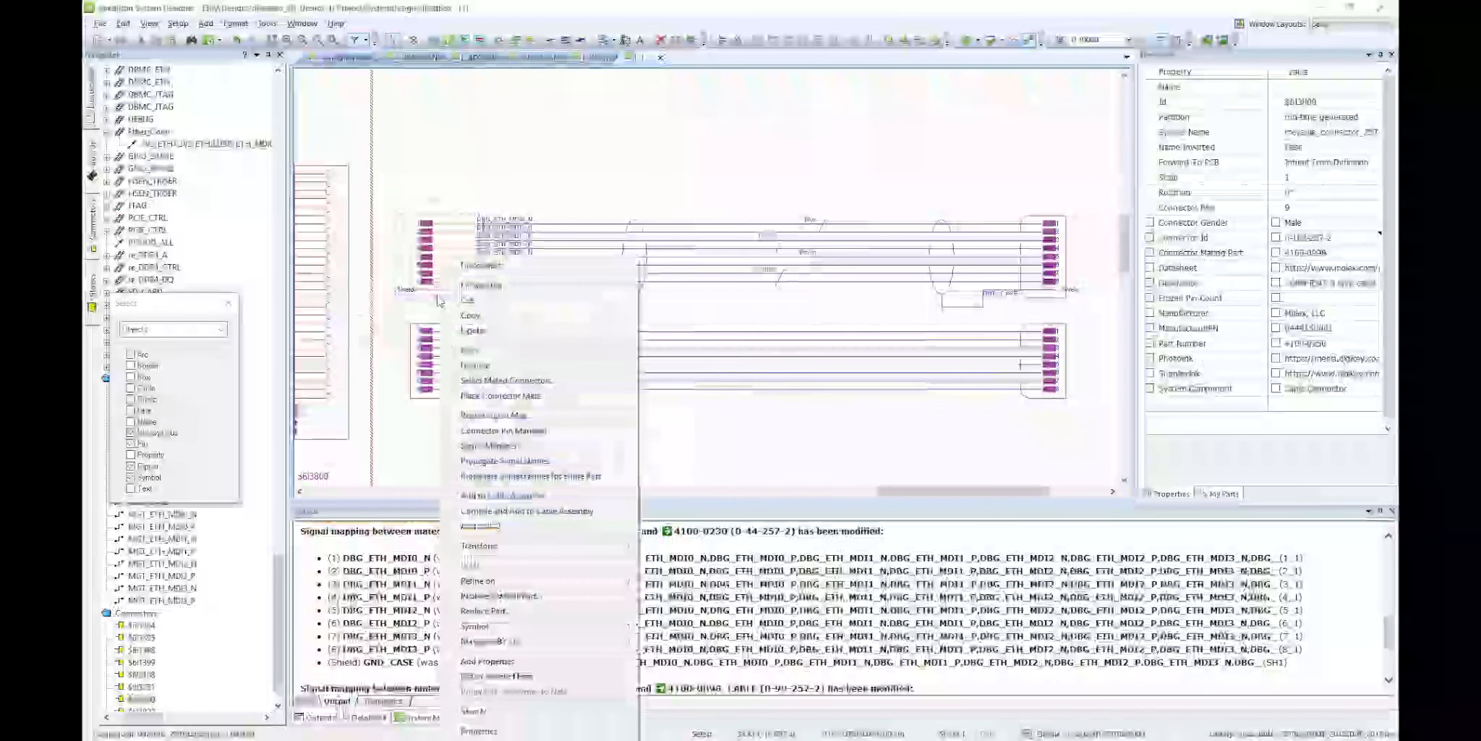
{"action": "left_click", "coordinate": [577, 511]}
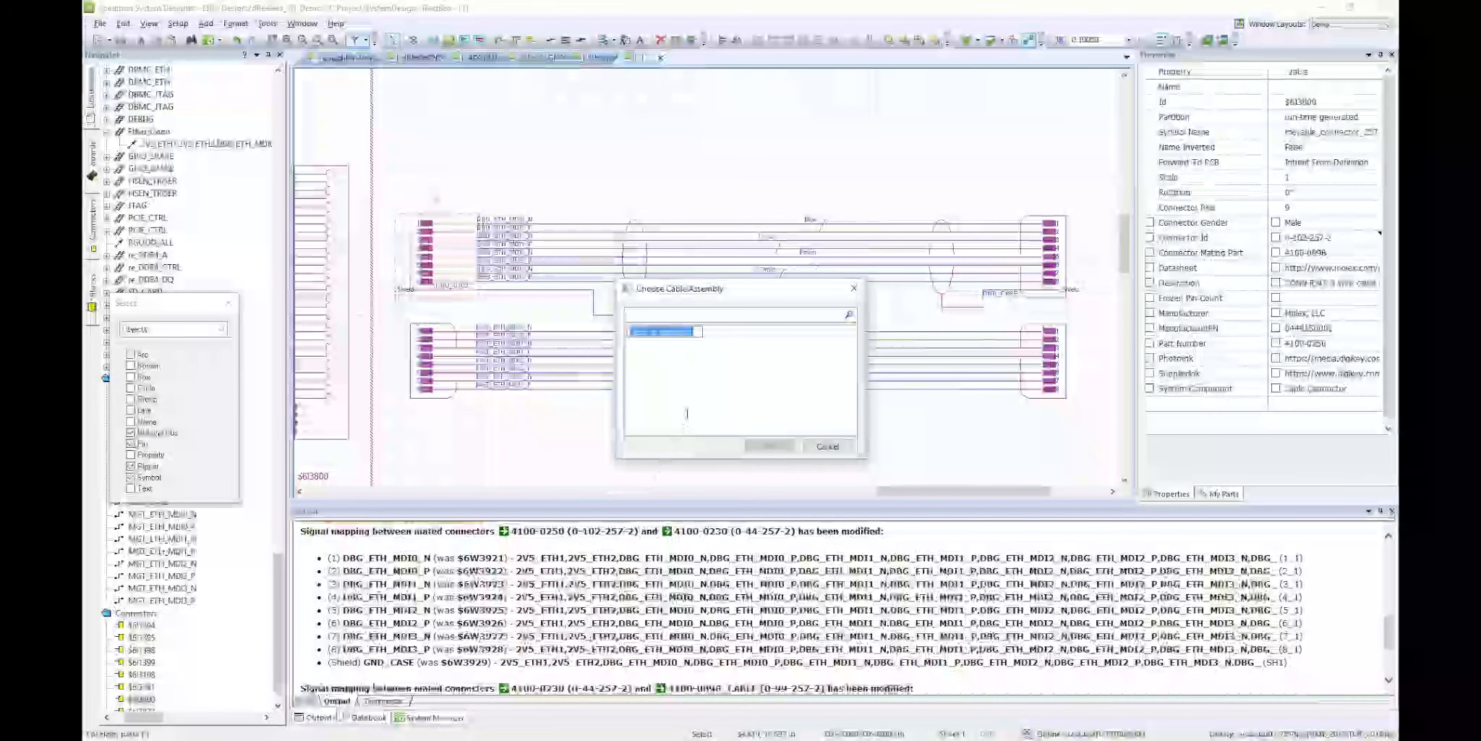
{"action": "left_click", "coordinate": [698, 315]}
{"action": "type", "text": "Ethernet_Deb"}
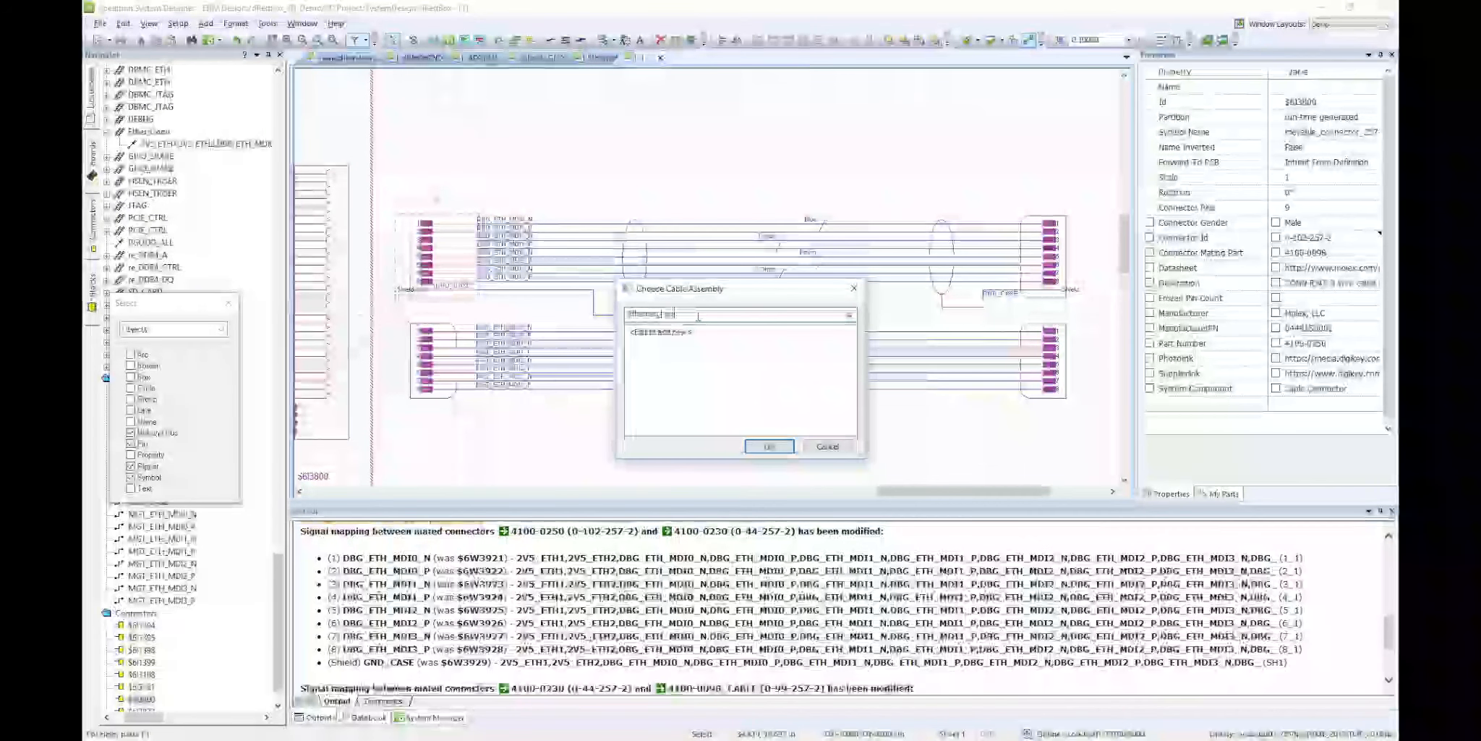
{"action": "type", "text": "ug"}
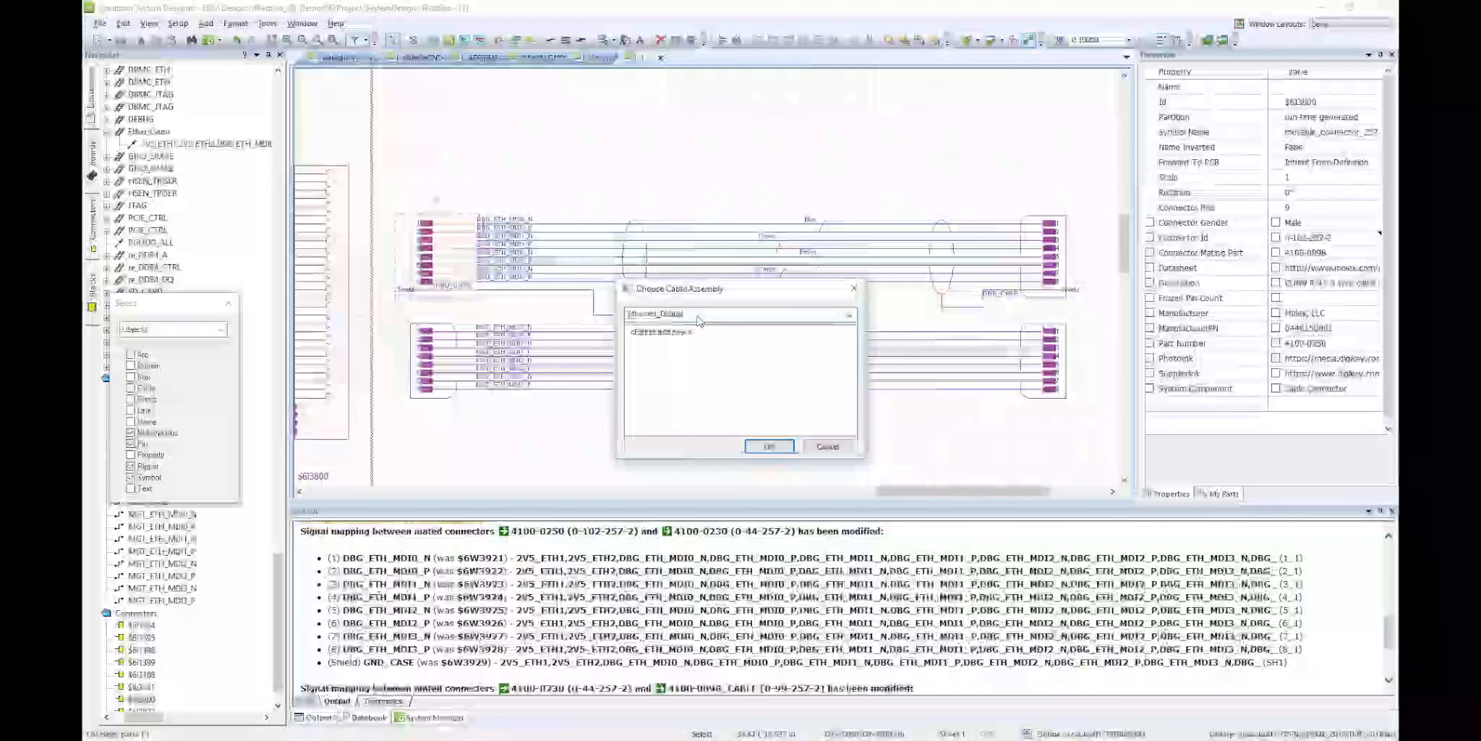
{"action": "left_click", "coordinate": [778, 447]}
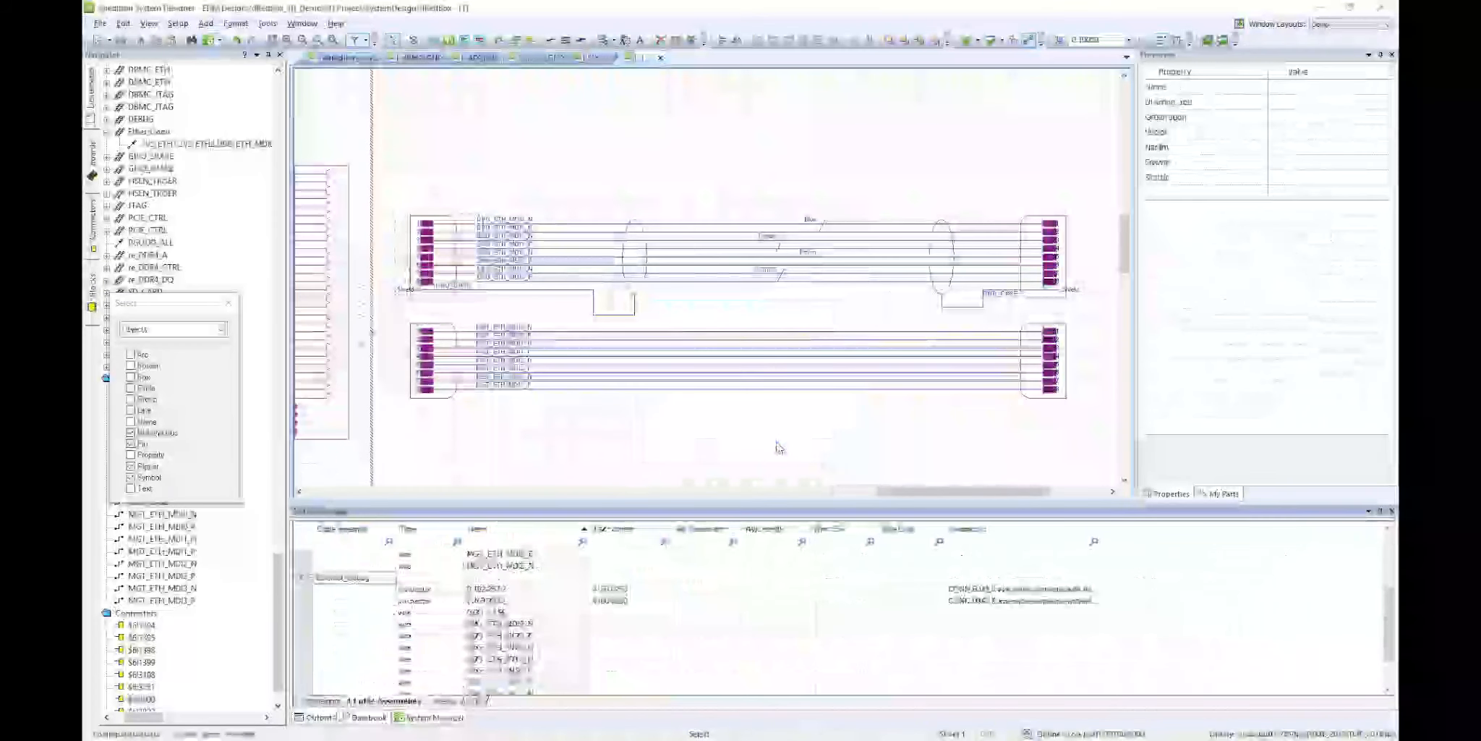
{"action": "left_click", "coordinate": [362, 581]}
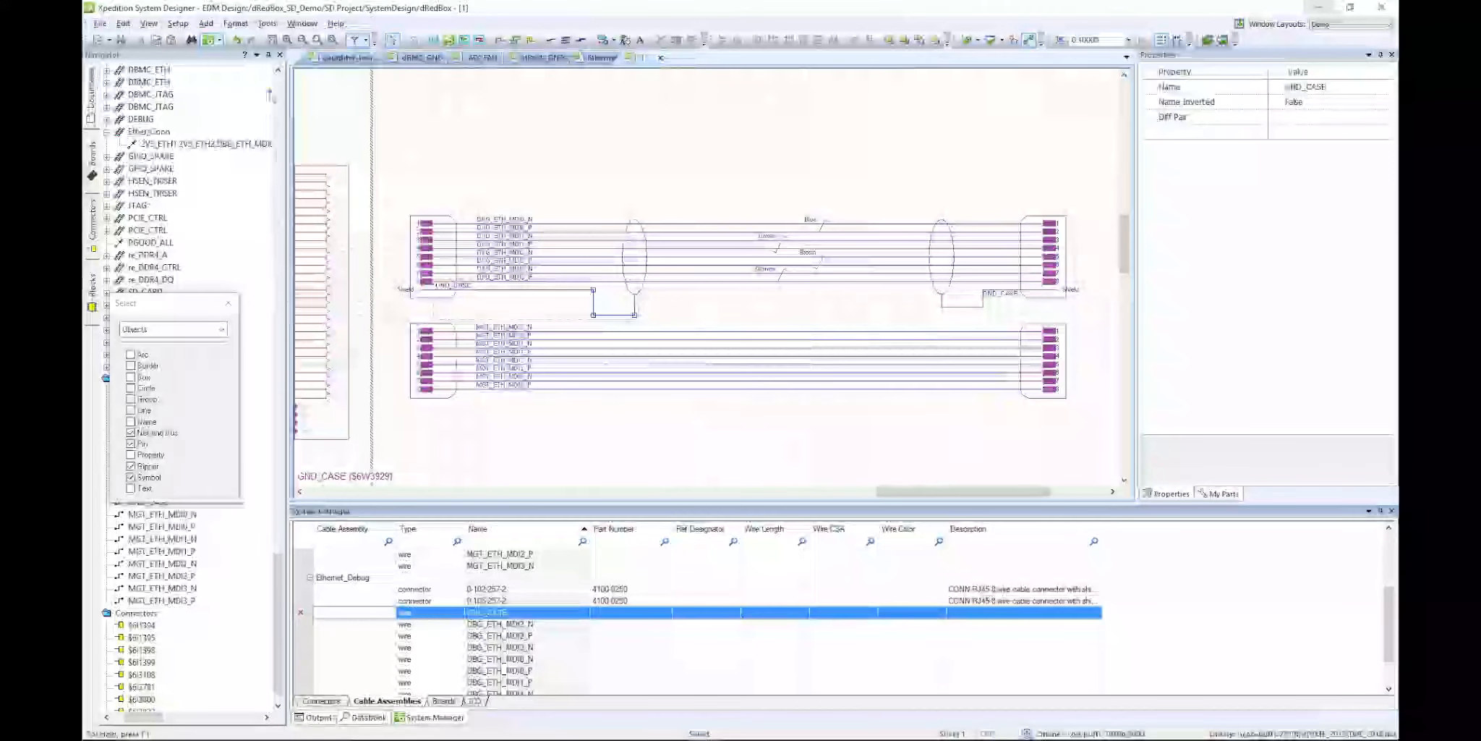
Associate the Ethernet_Debug cable assembly with the Ethernet cable design in the project's CableAssemblies folder.
{"action": "left_click", "coordinate": [267, 23]}
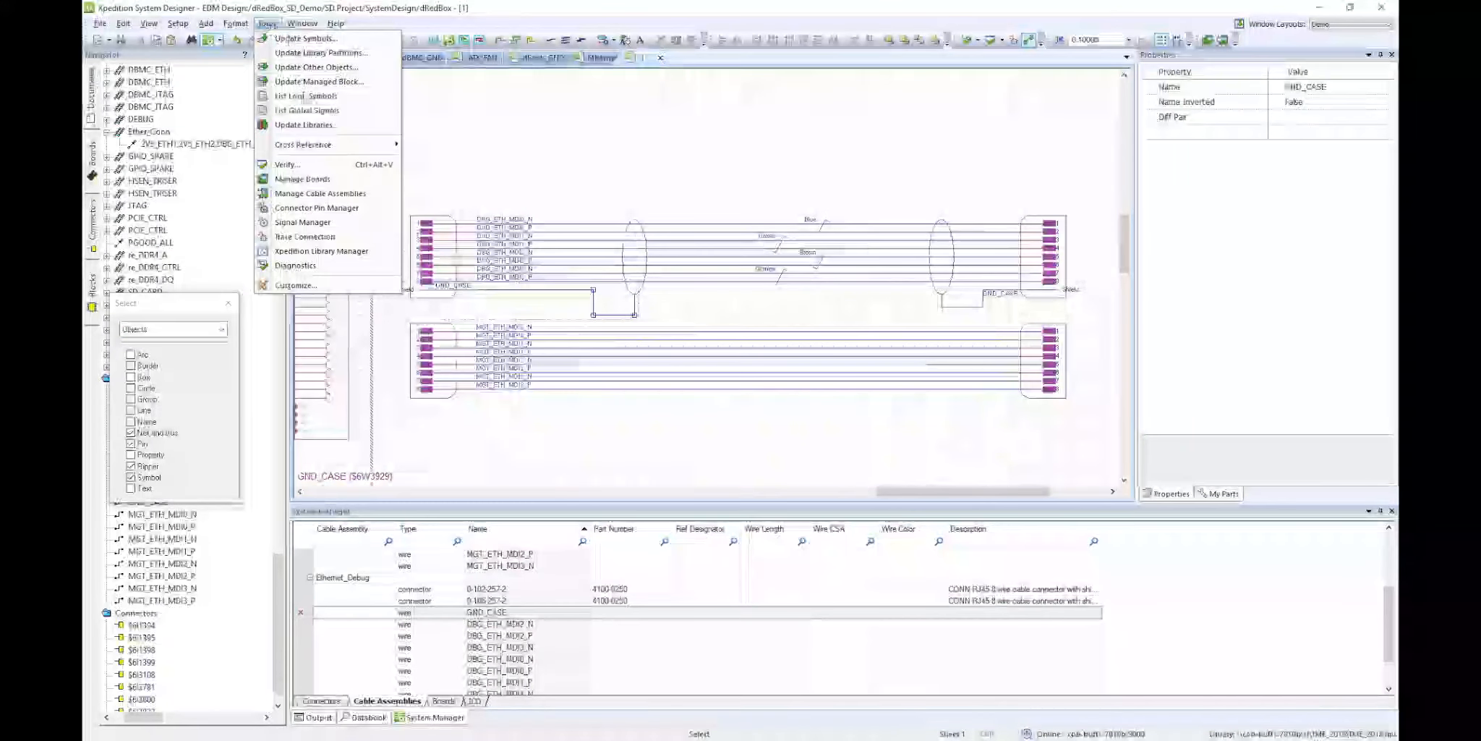
{"action": "left_click", "coordinate": [303, 193]}
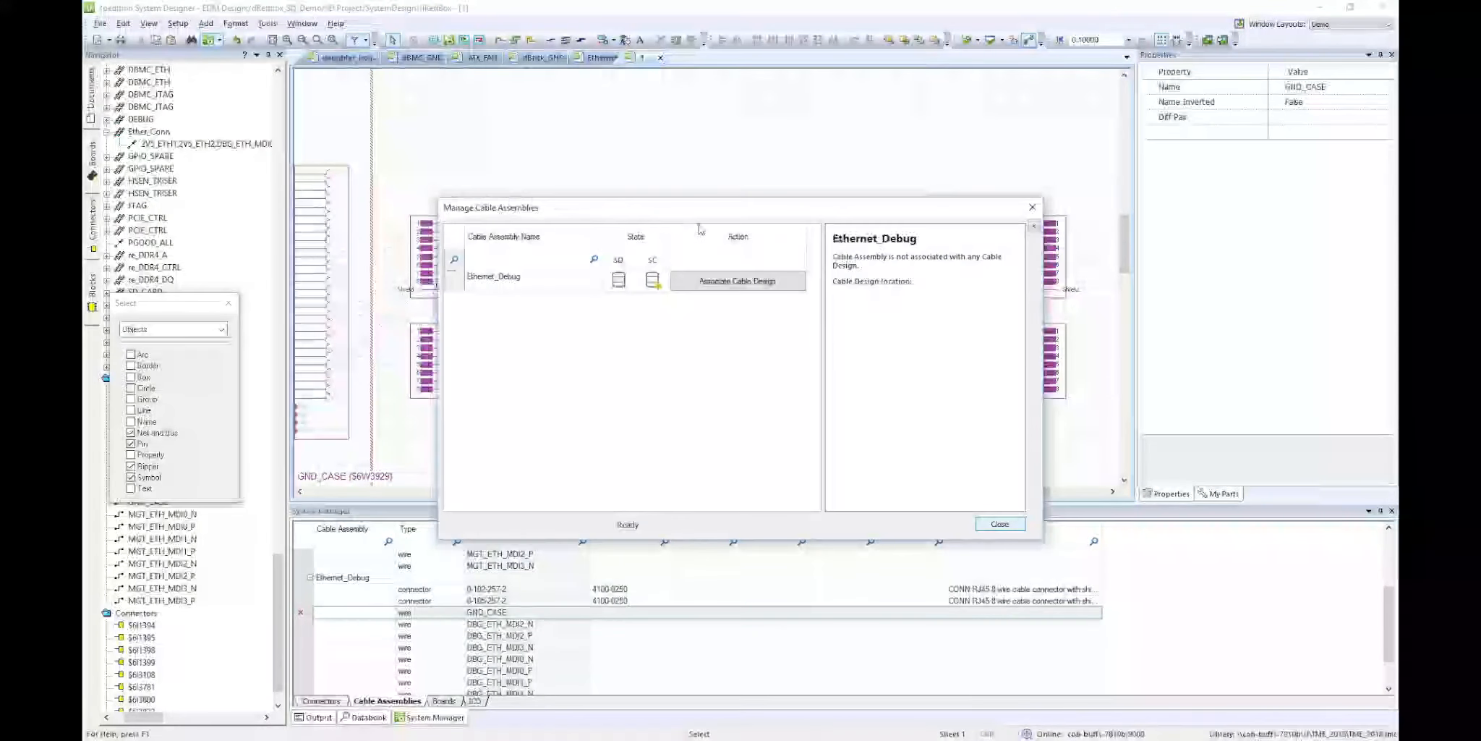
{"action": "left_click", "coordinate": [774, 283]}
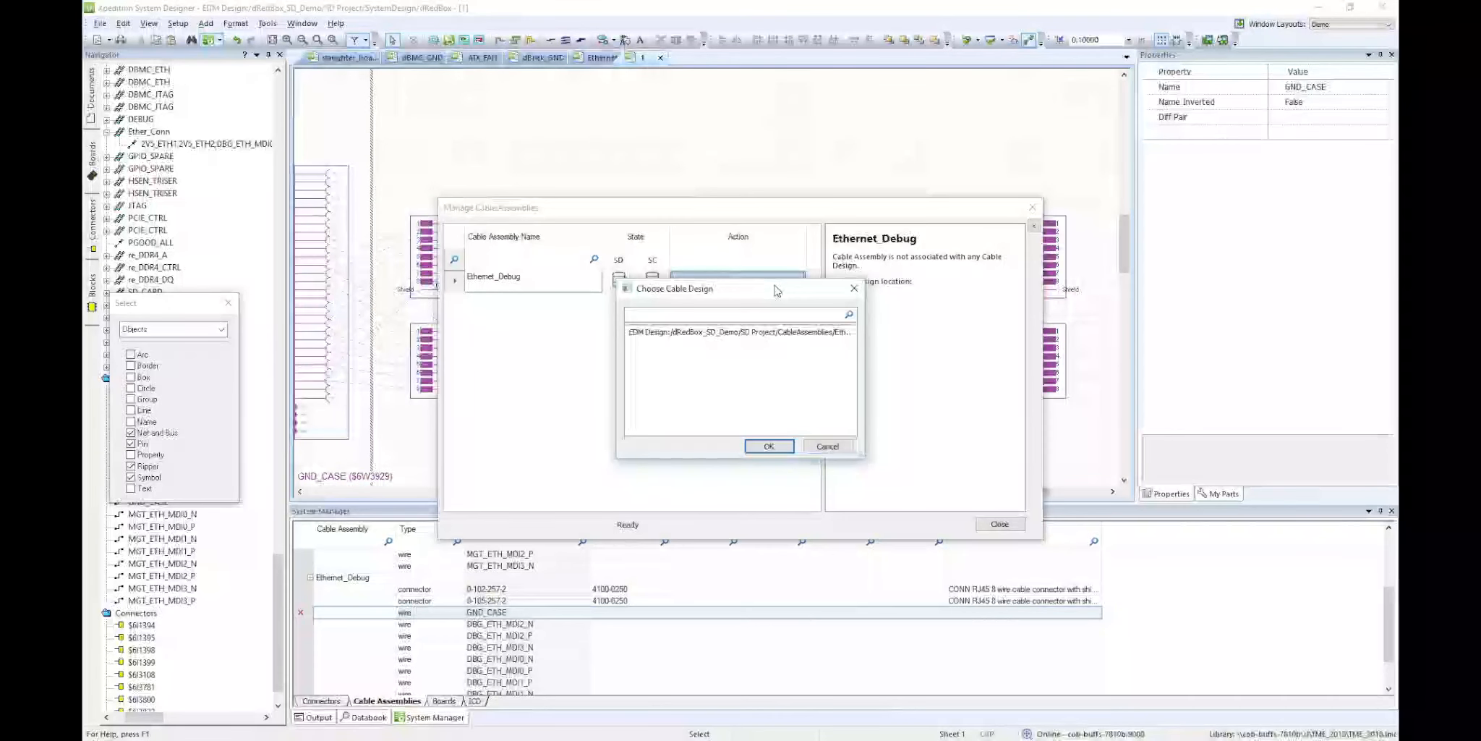
{"action": "left_click", "coordinate": [800, 333]}
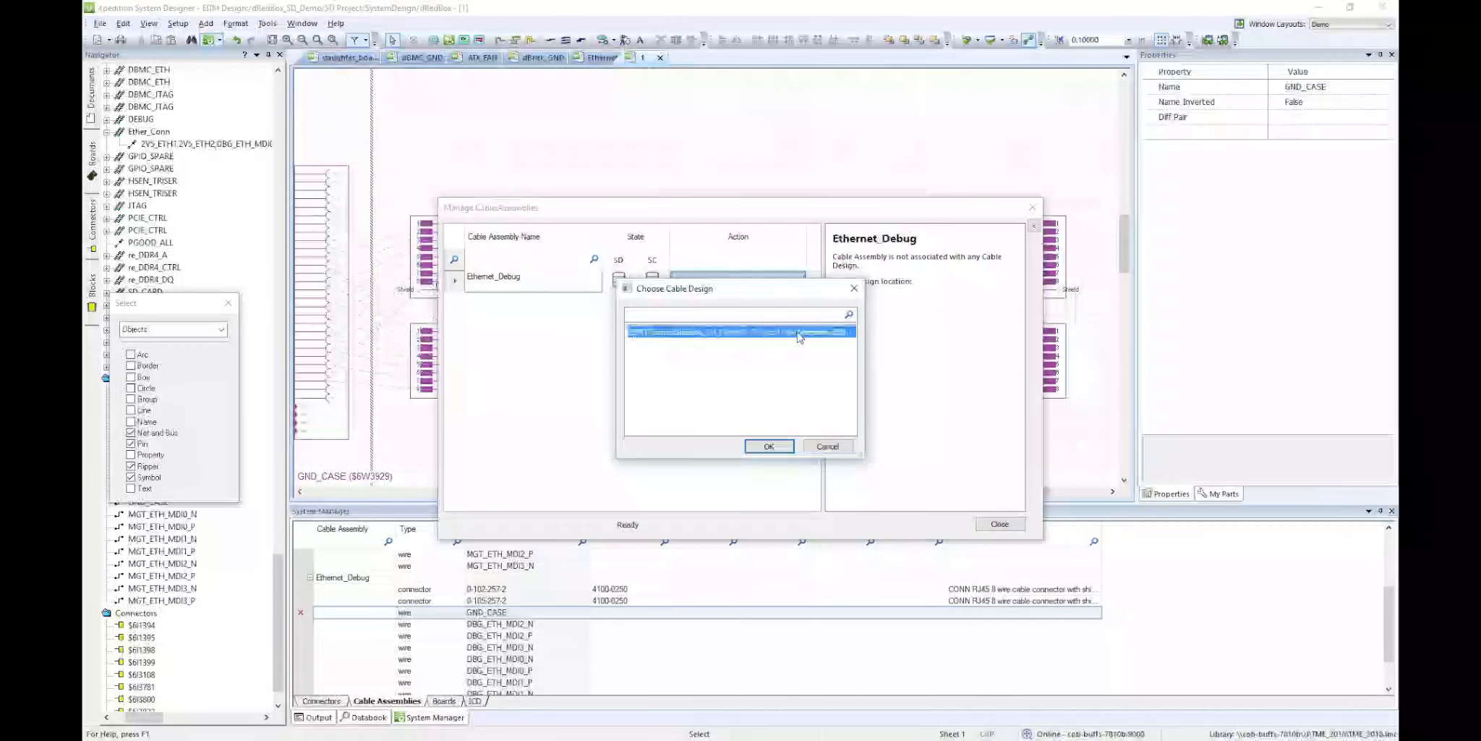
{"action": "left_click", "coordinate": [769, 447]}
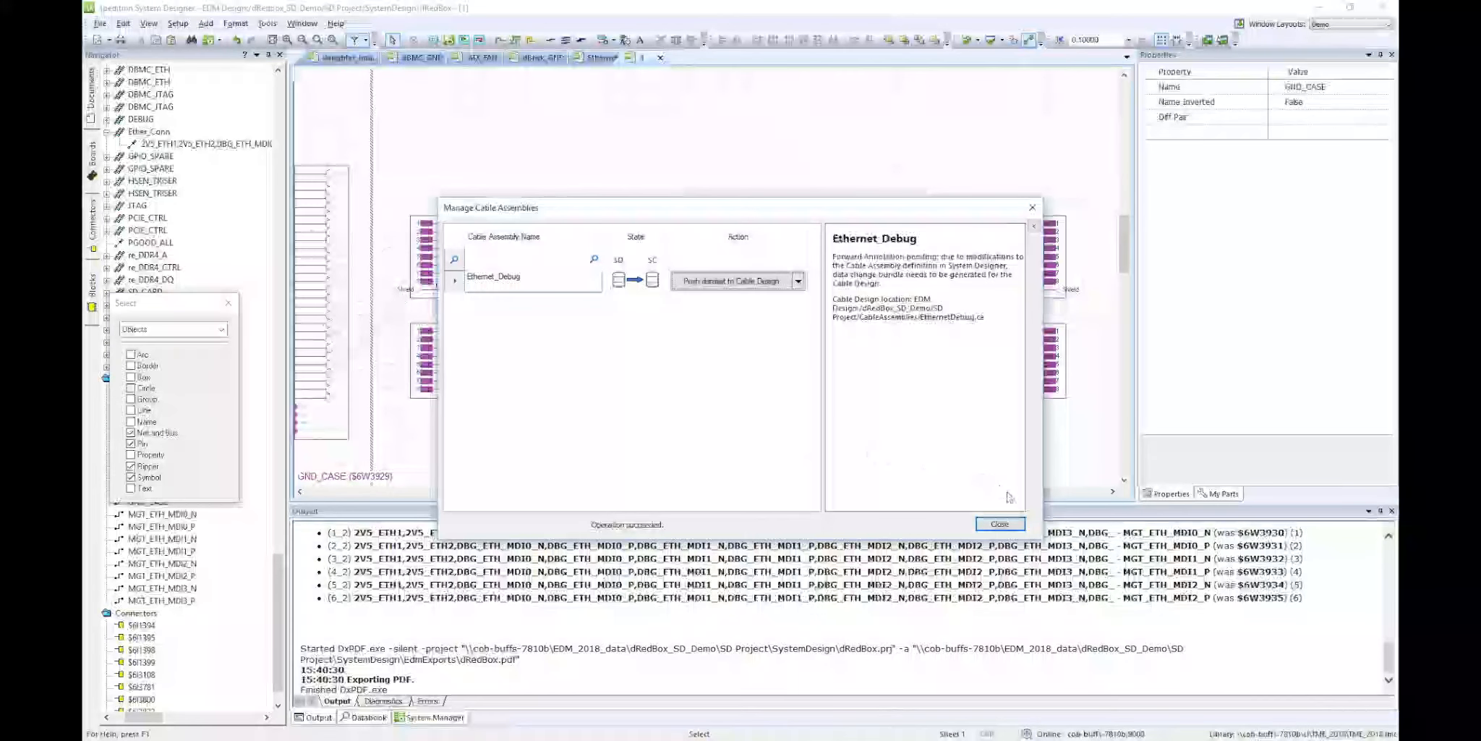
{"action": "left_click", "coordinate": [1003, 523]}
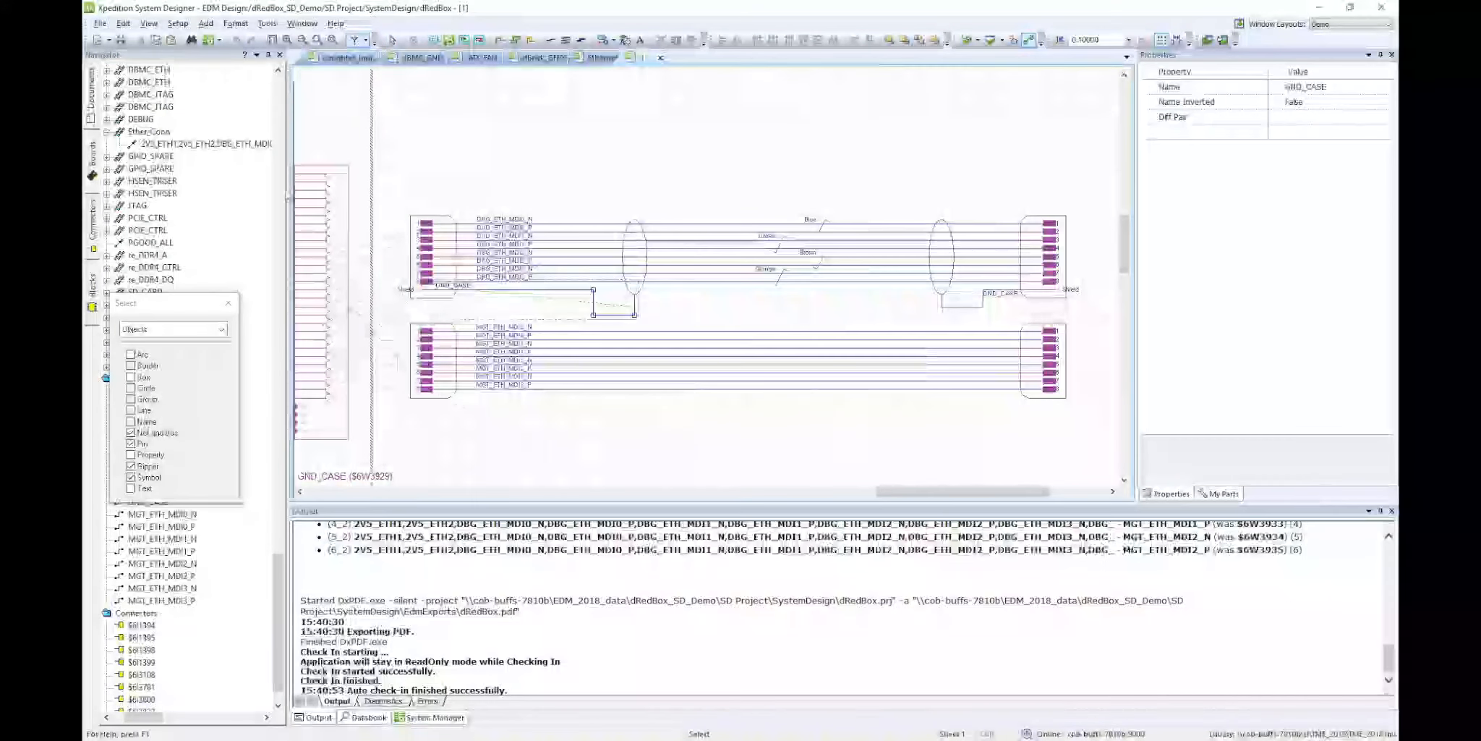
Push the Ethernet_Debug dataset to its associated cable design.
{"action": "left_click", "coordinate": [267, 23]}
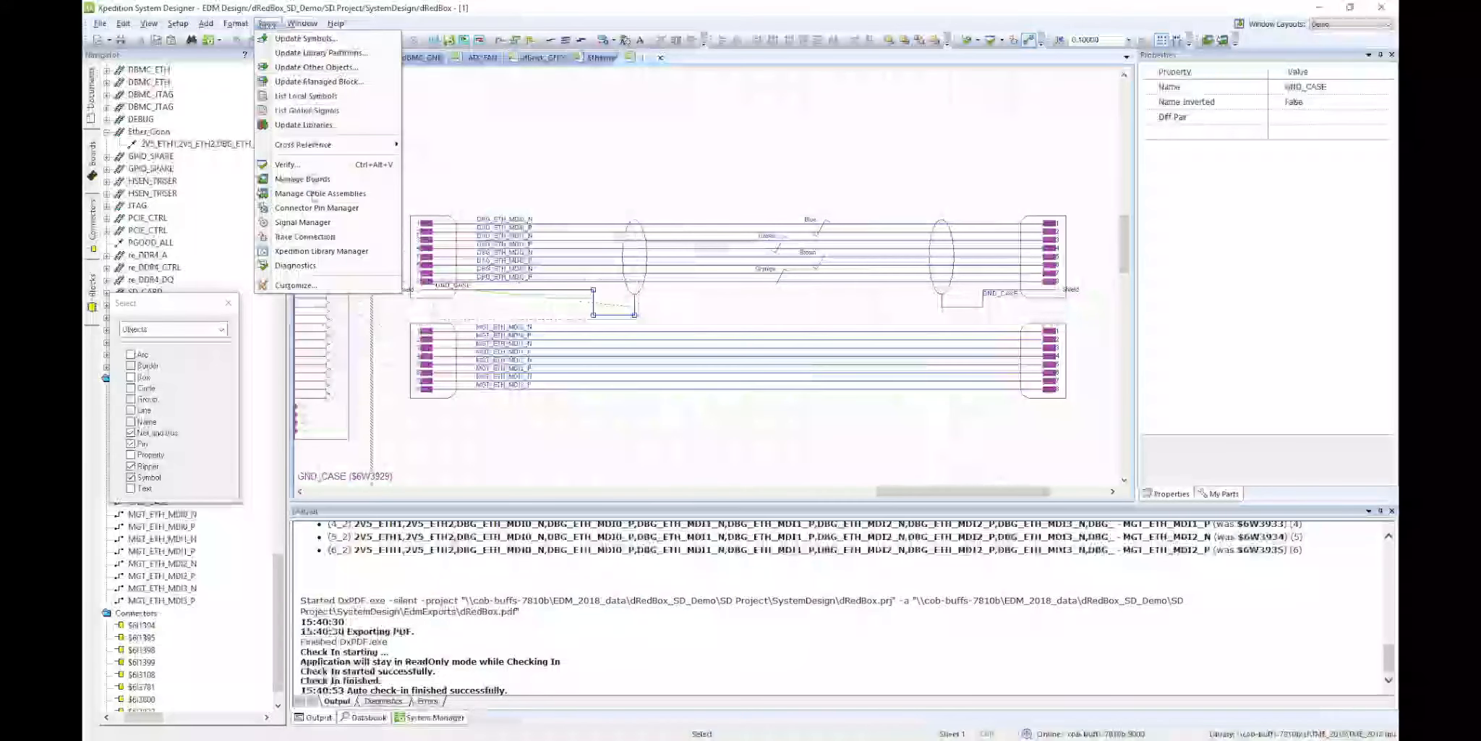
{"action": "left_click", "coordinate": [327, 194]}
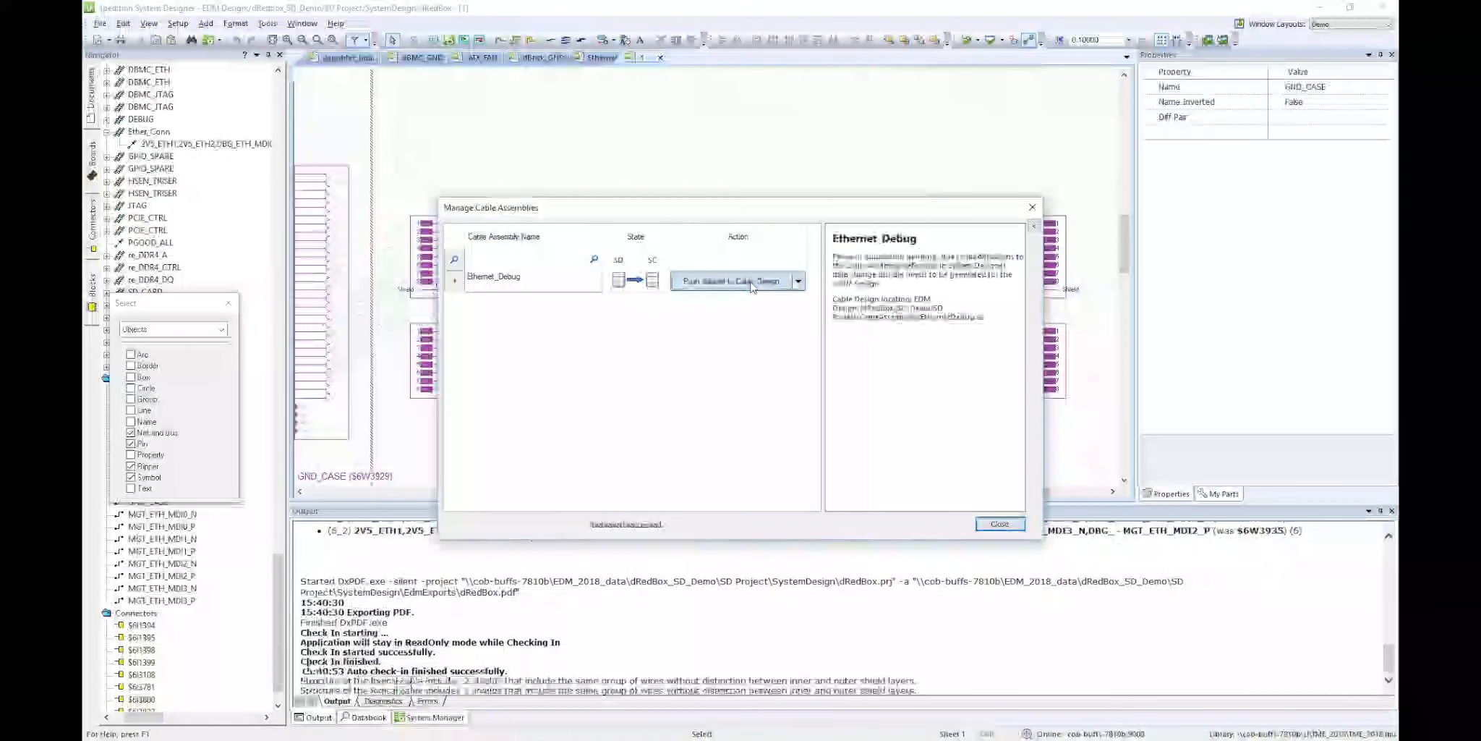
{"action": "left_click", "coordinate": [999, 523]}
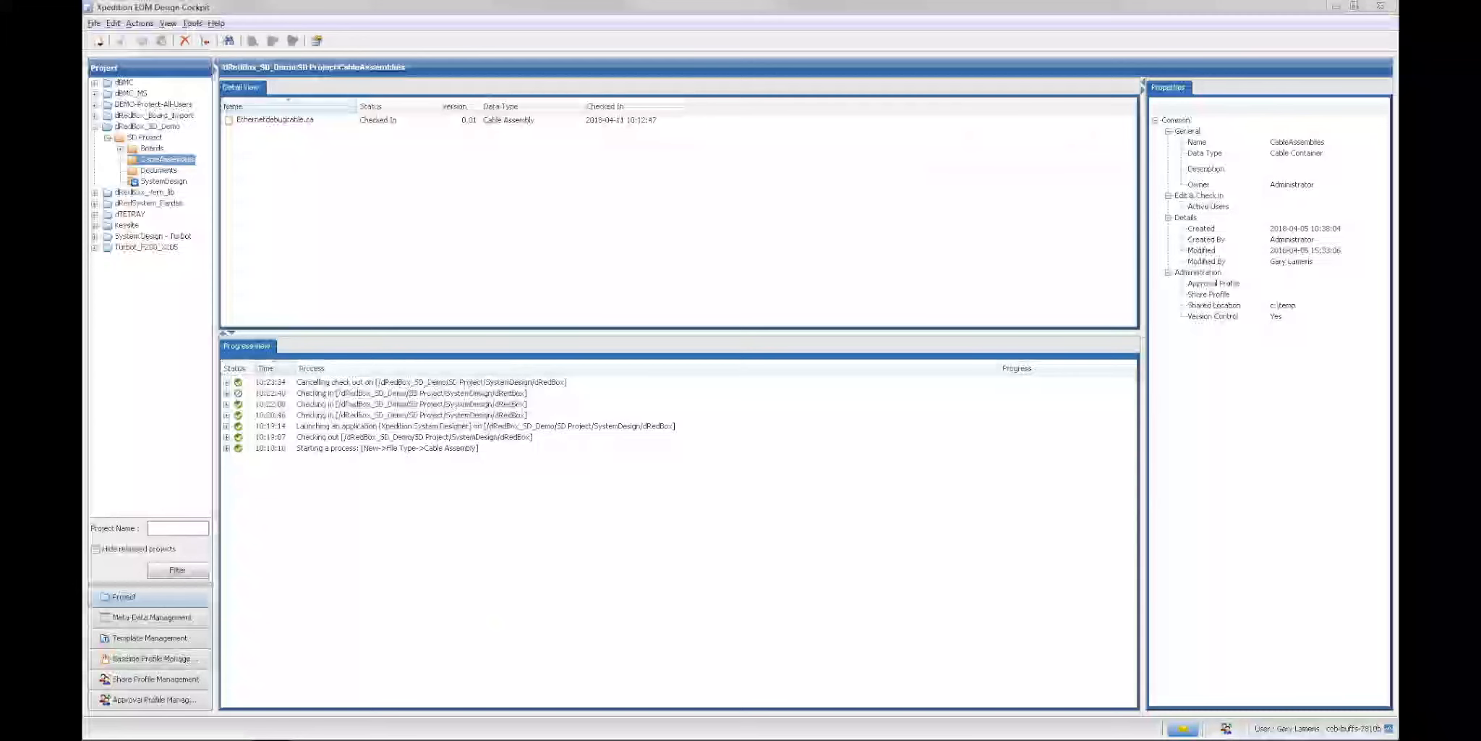
In Xpedition EDM Design Cockpit, open Ethernetdebugcable.ca for editing in Xpedition Cable Designer.
{"action": "left_click", "coordinate": [269, 120]}
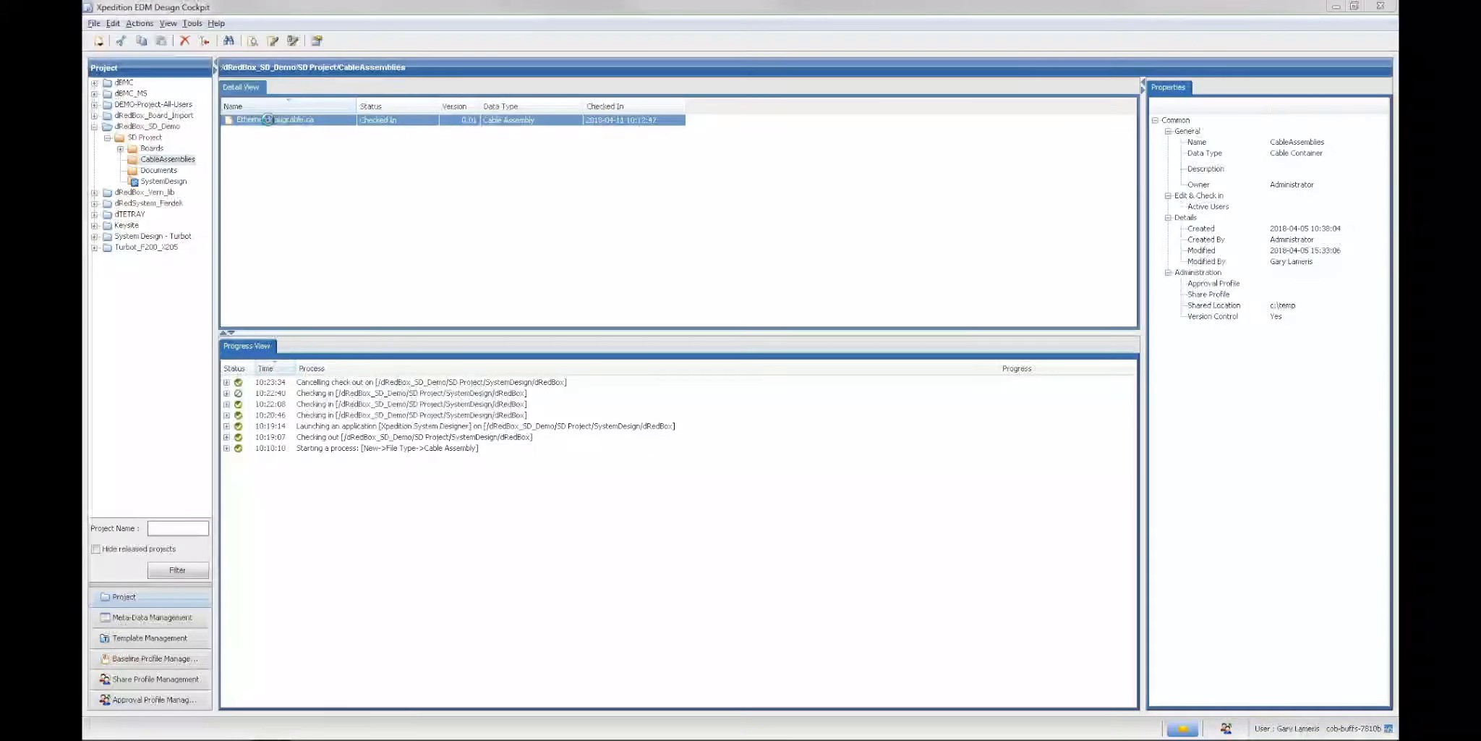
{"action": "right_click", "coordinate": [269, 121]}
{"action": "mouse_move", "coordinate": [304, 170]}
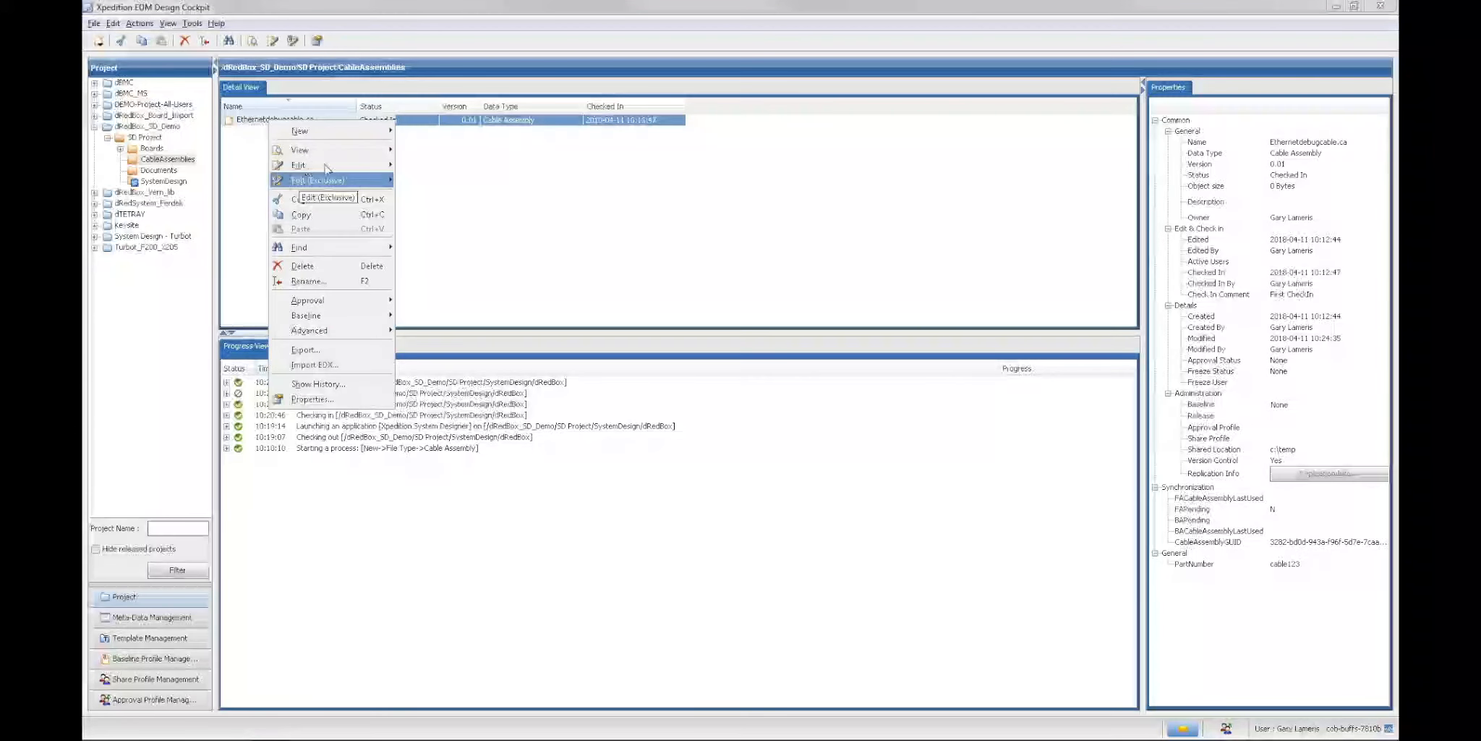
{"action": "left_click", "coordinate": [511, 180]}
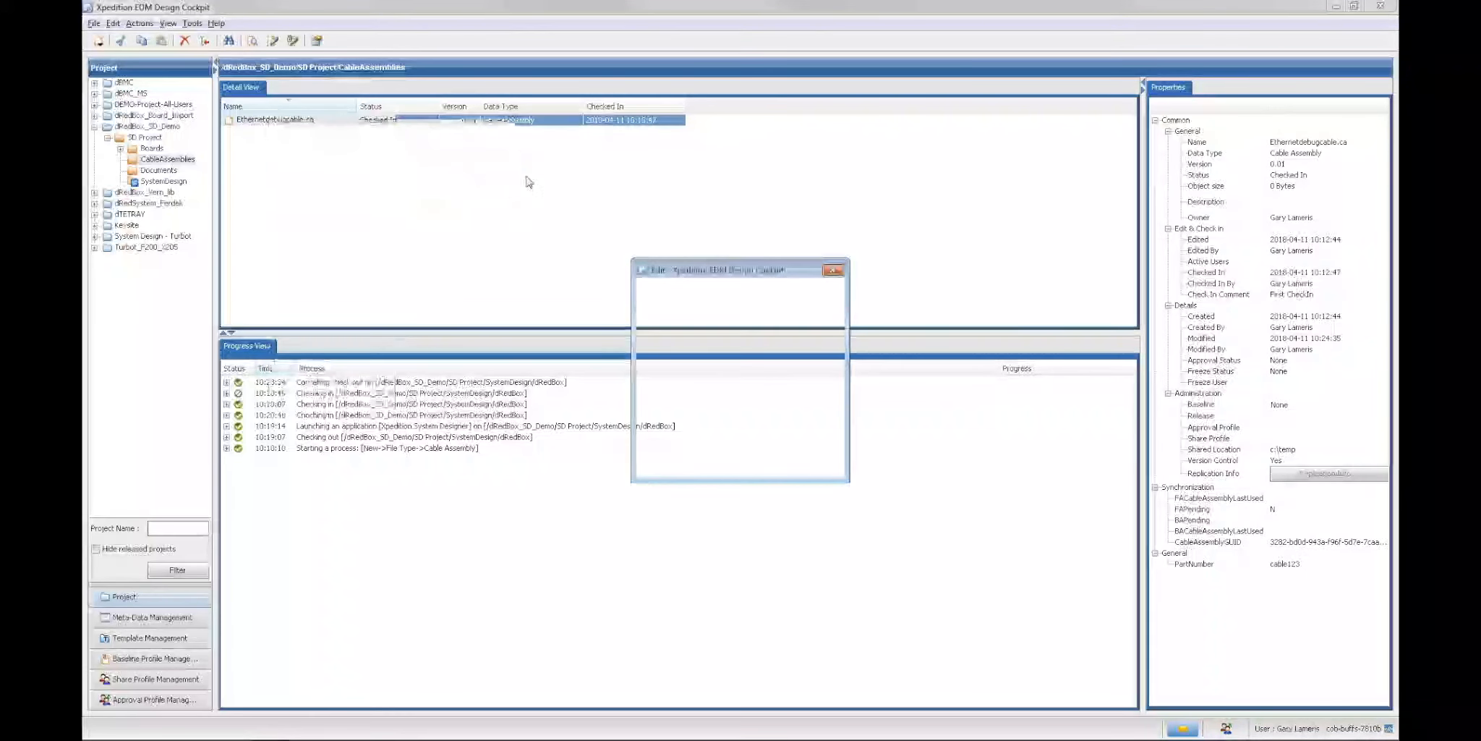
{"action": "left_click", "coordinate": [757, 467]}
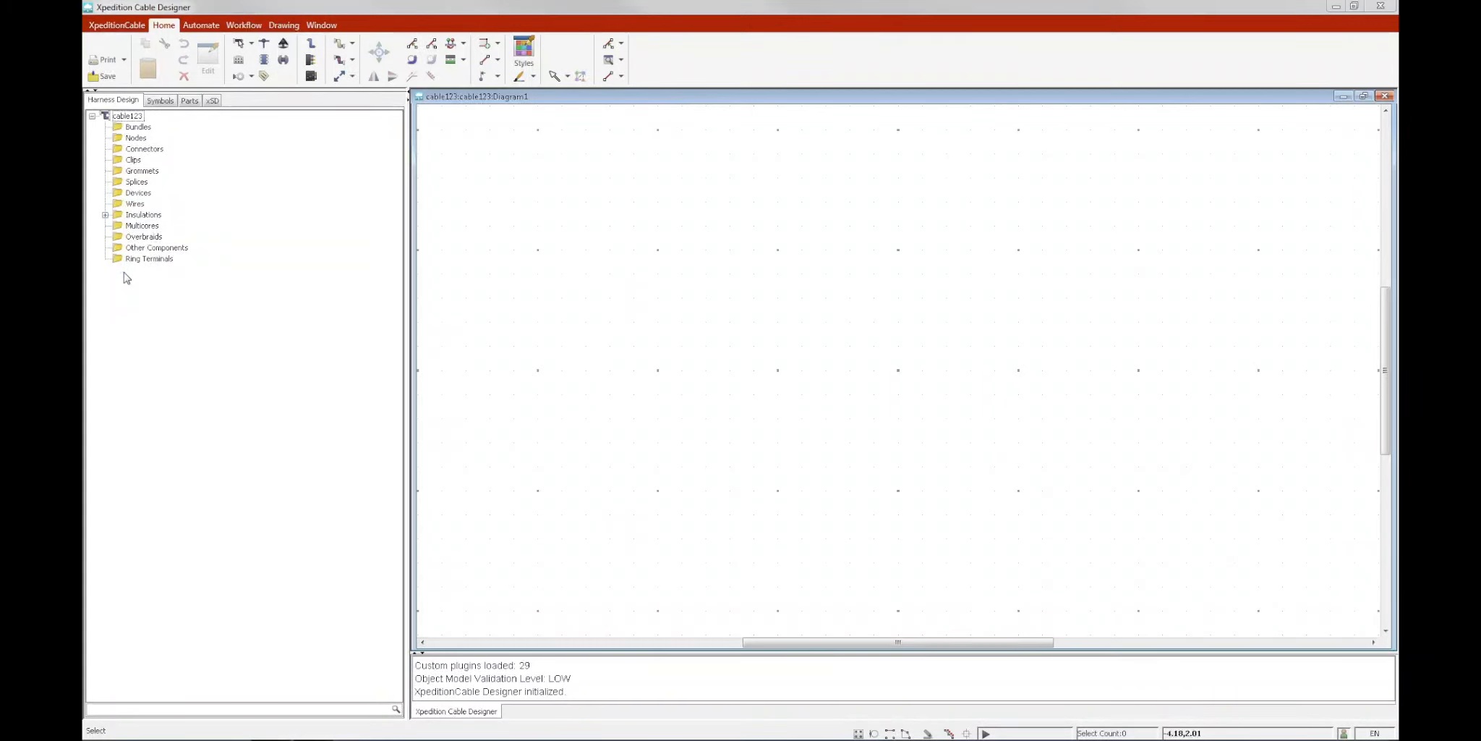
Import the pending forward annotation bundle into the cable design using automatic processing of the dataset.
{"action": "left_click", "coordinate": [213, 101]}
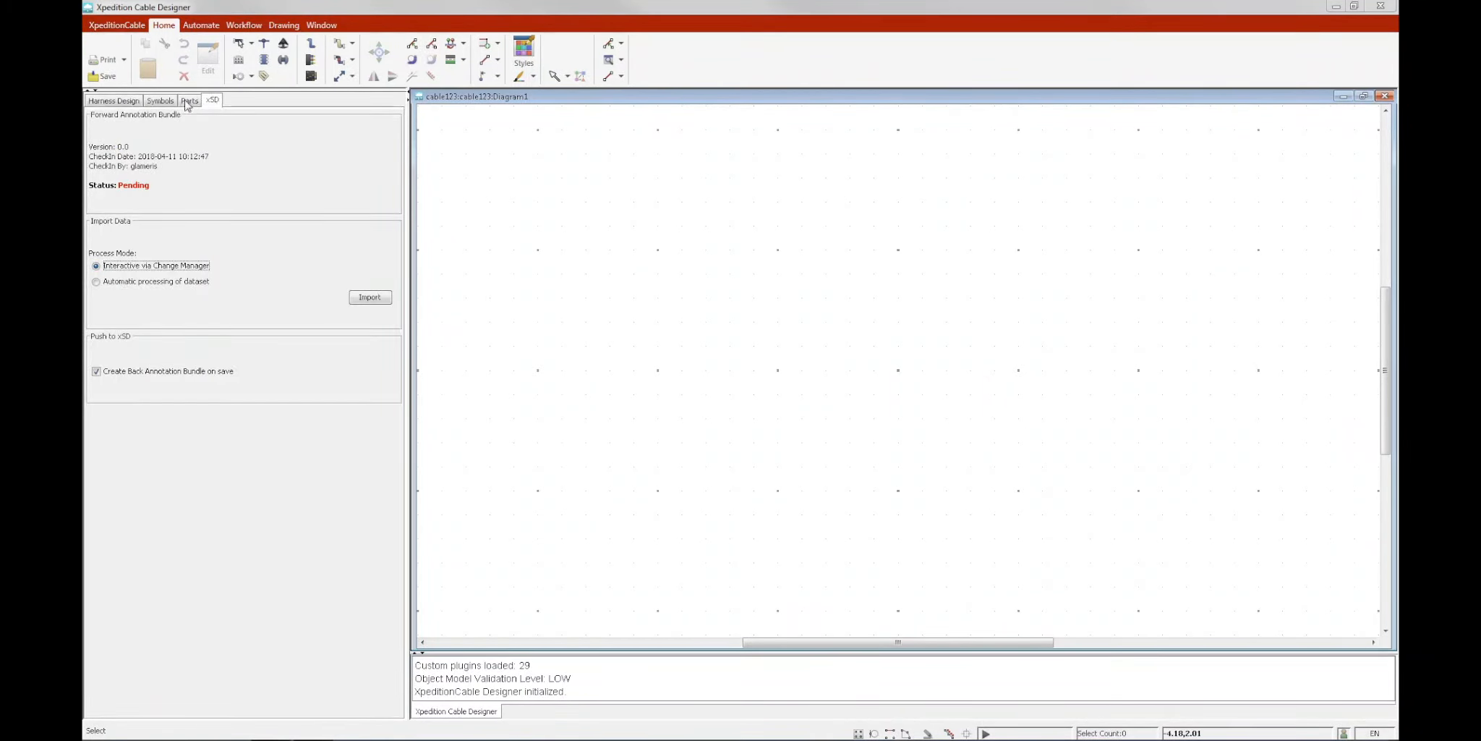
{"action": "left_click", "coordinate": [371, 300]}
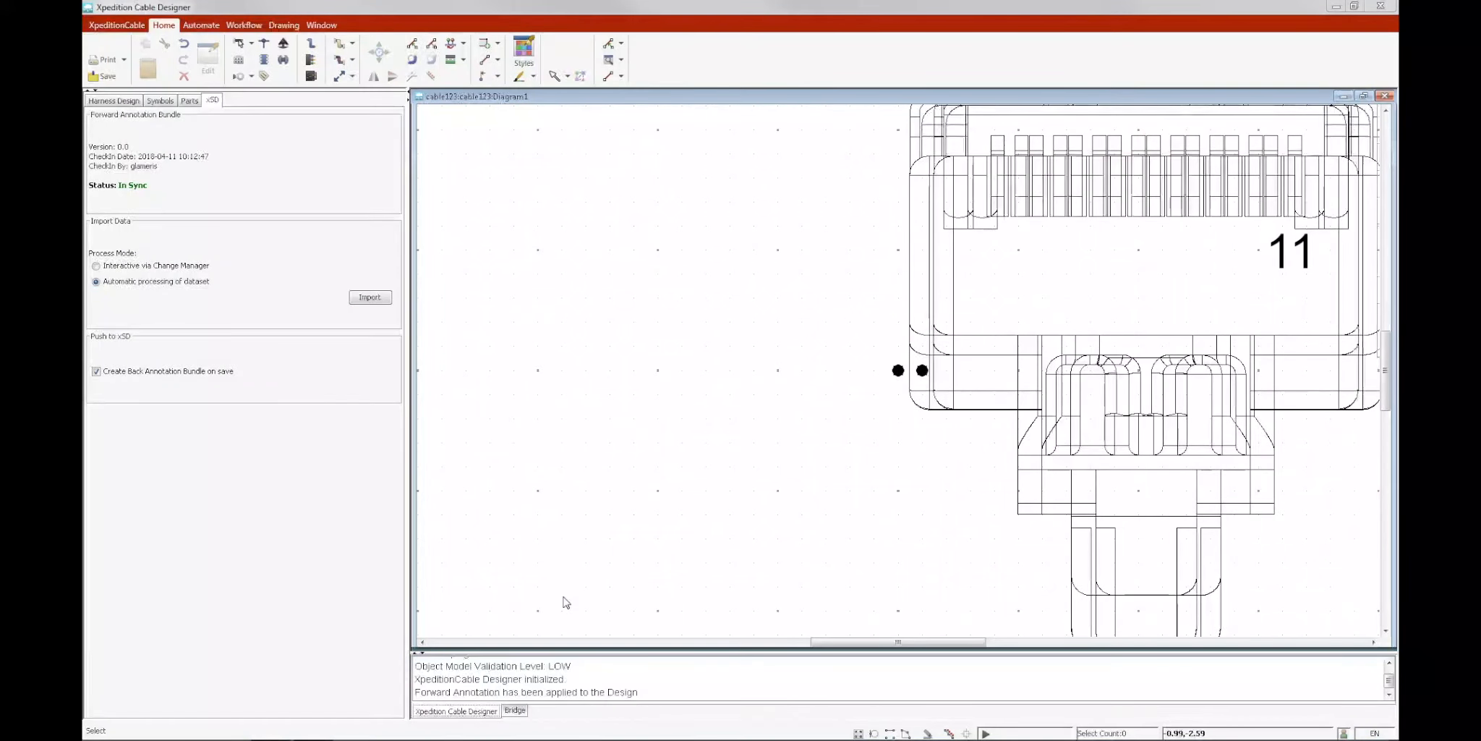
Enlarge the message area and review the Bridge report of the imported connectors, wires and multicores.
{"action": "left_click_drag", "start_coordinate": [565, 649], "coordinate": [552, 446]}
{"action": "left_click", "coordinate": [522, 710]}
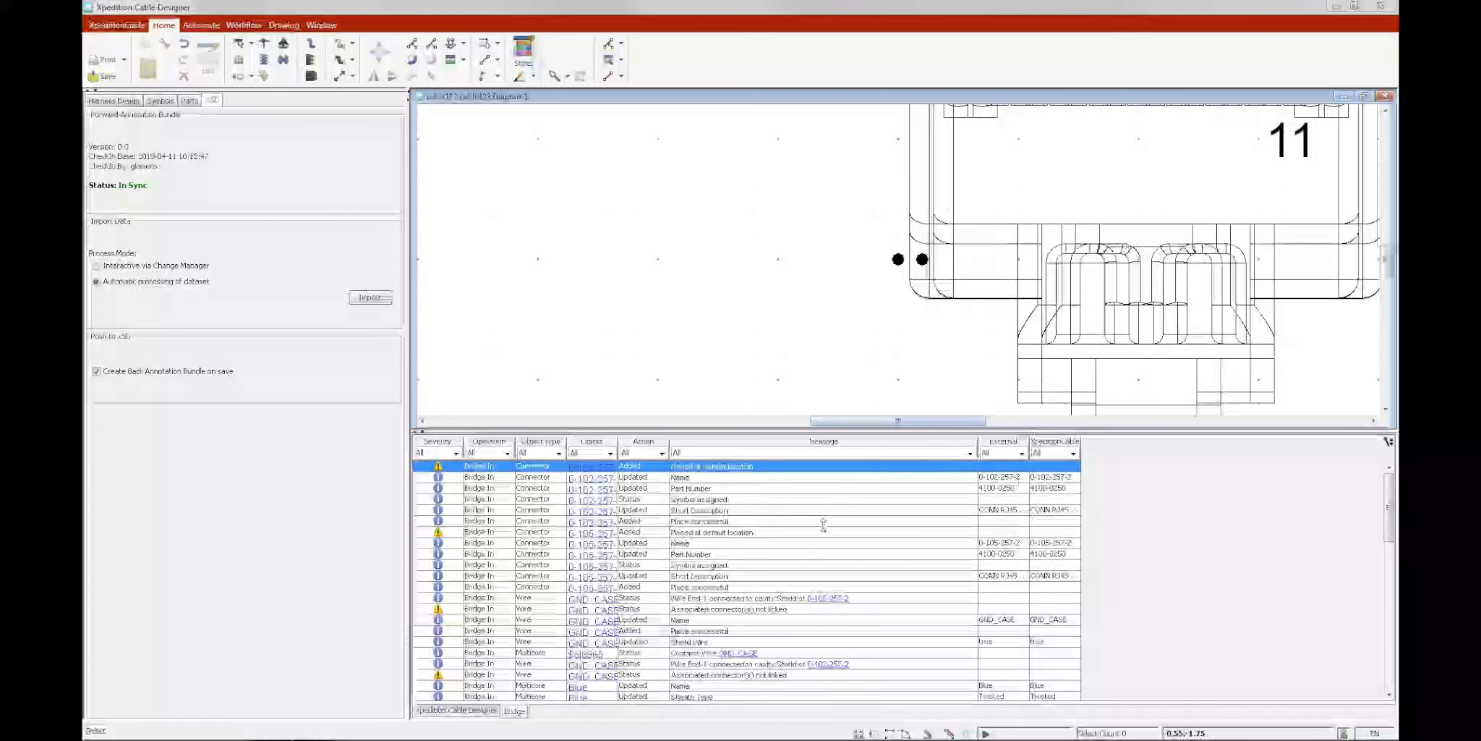
Shrink the message area and examine the imported connectors, wires and multicores in the harness design structure.
{"action": "left_click_drag", "start_coordinate": [847, 674], "coordinate": [849, 635]}
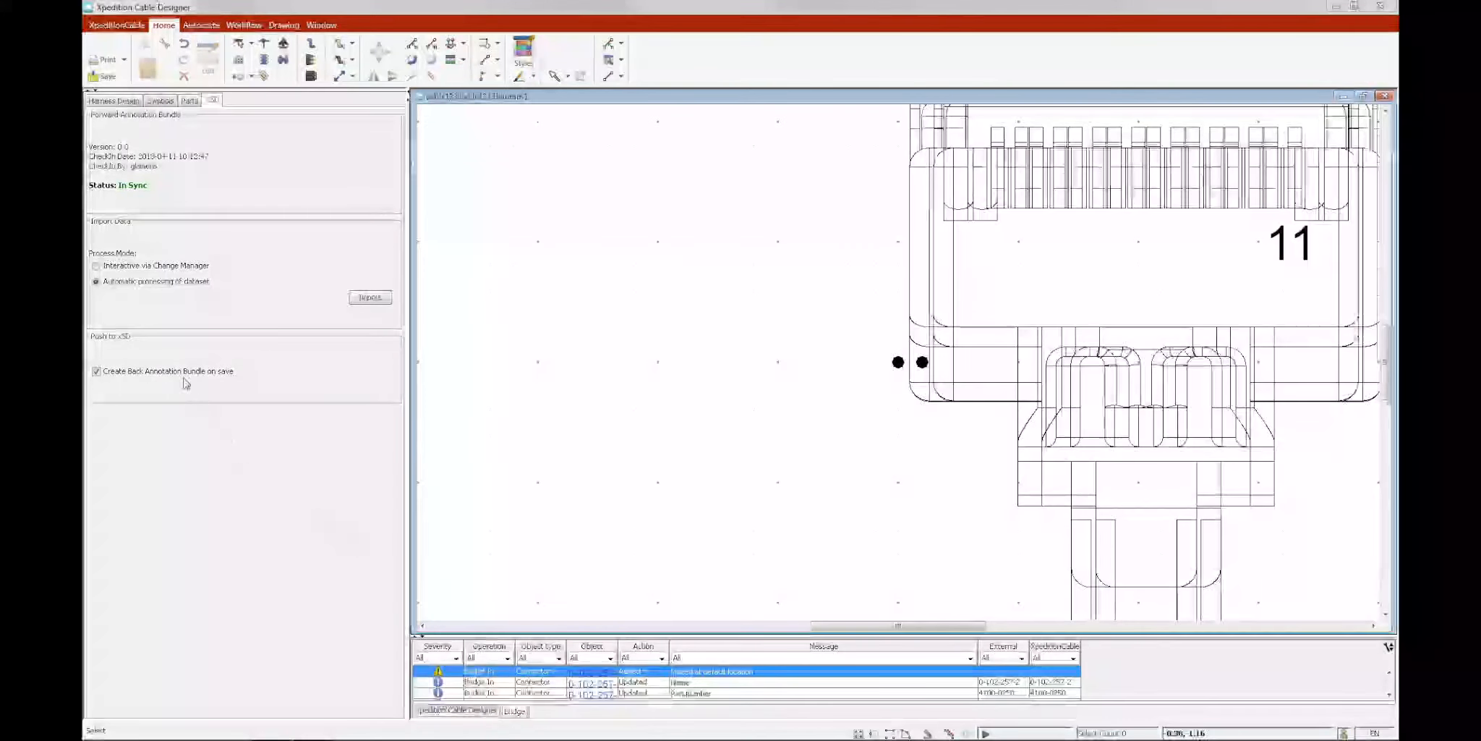
{"action": "left_click", "coordinate": [115, 101]}
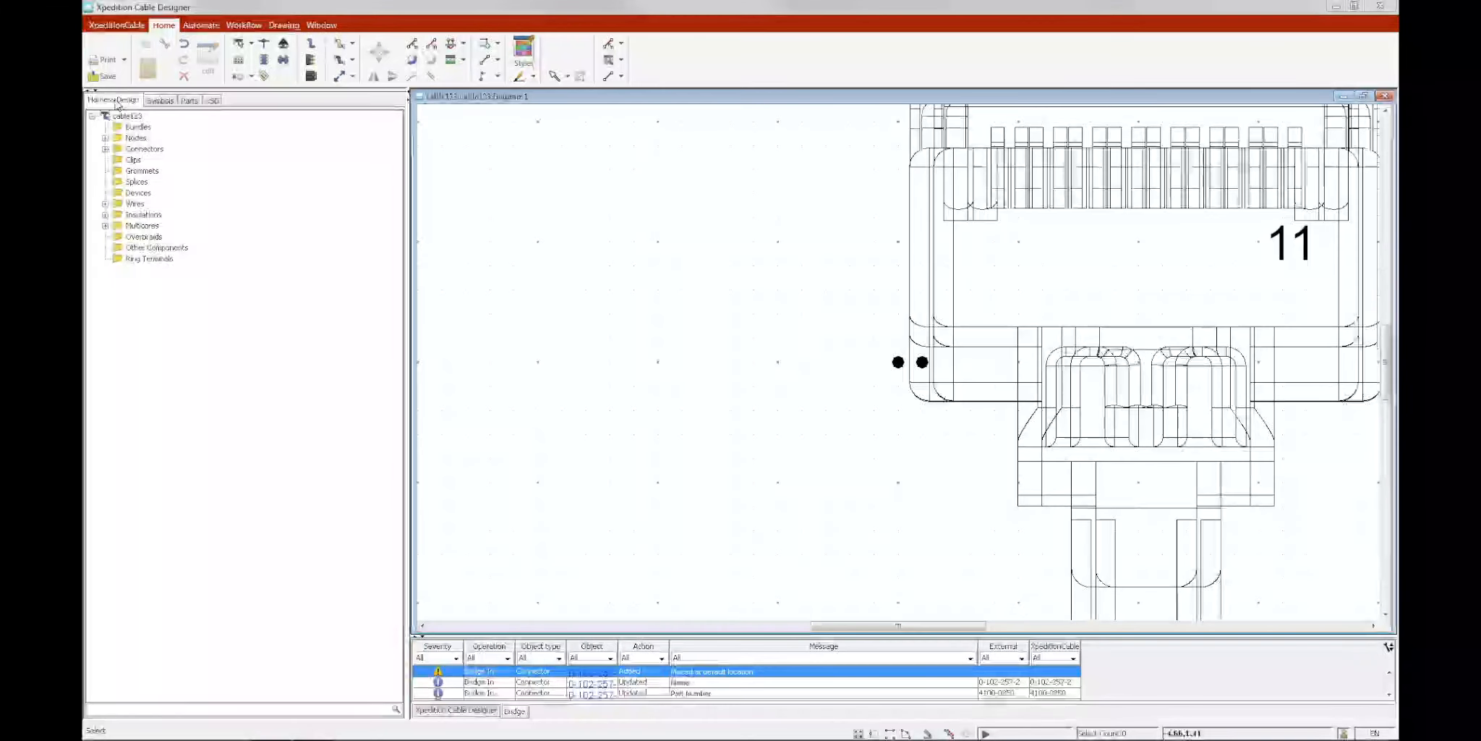
{"action": "left_click", "coordinate": [105, 149]}
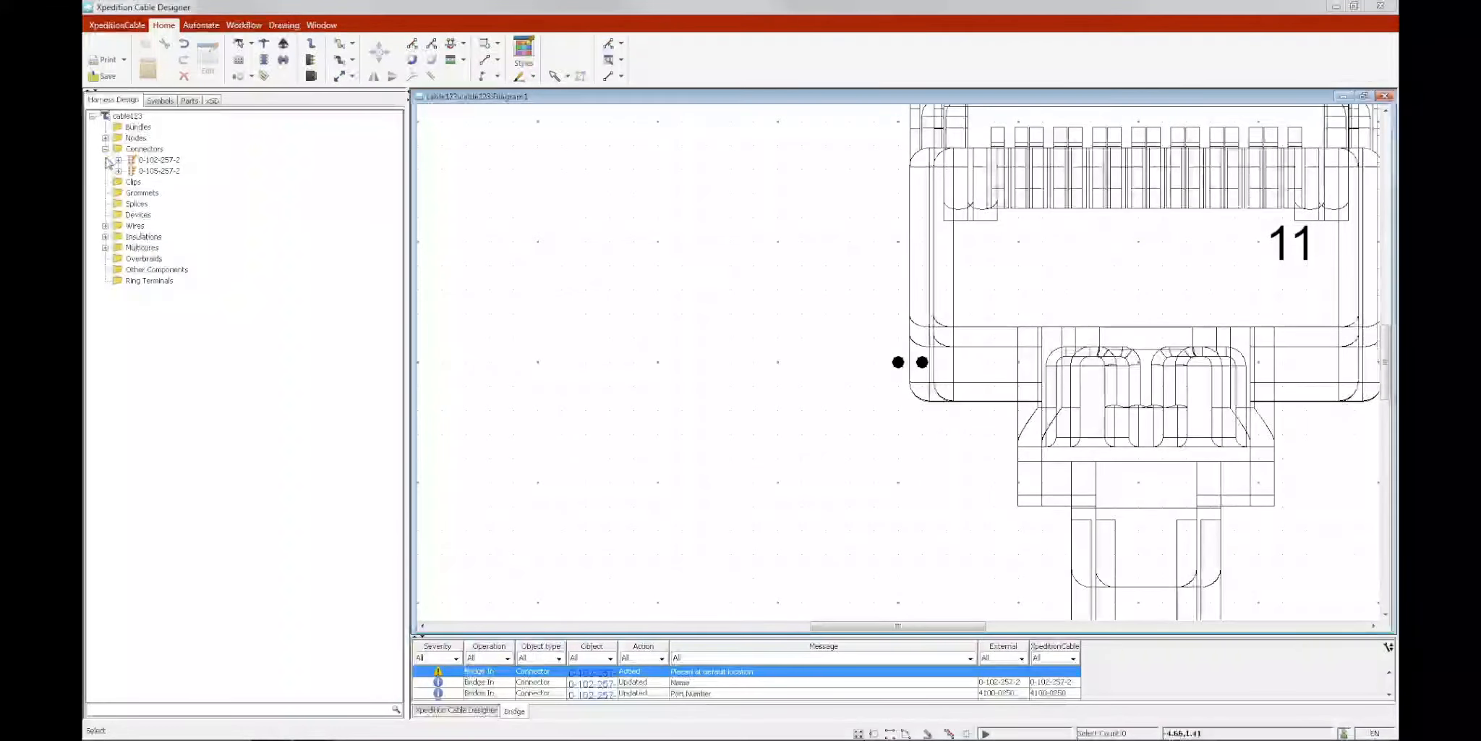
{"action": "left_click", "coordinate": [106, 226]}
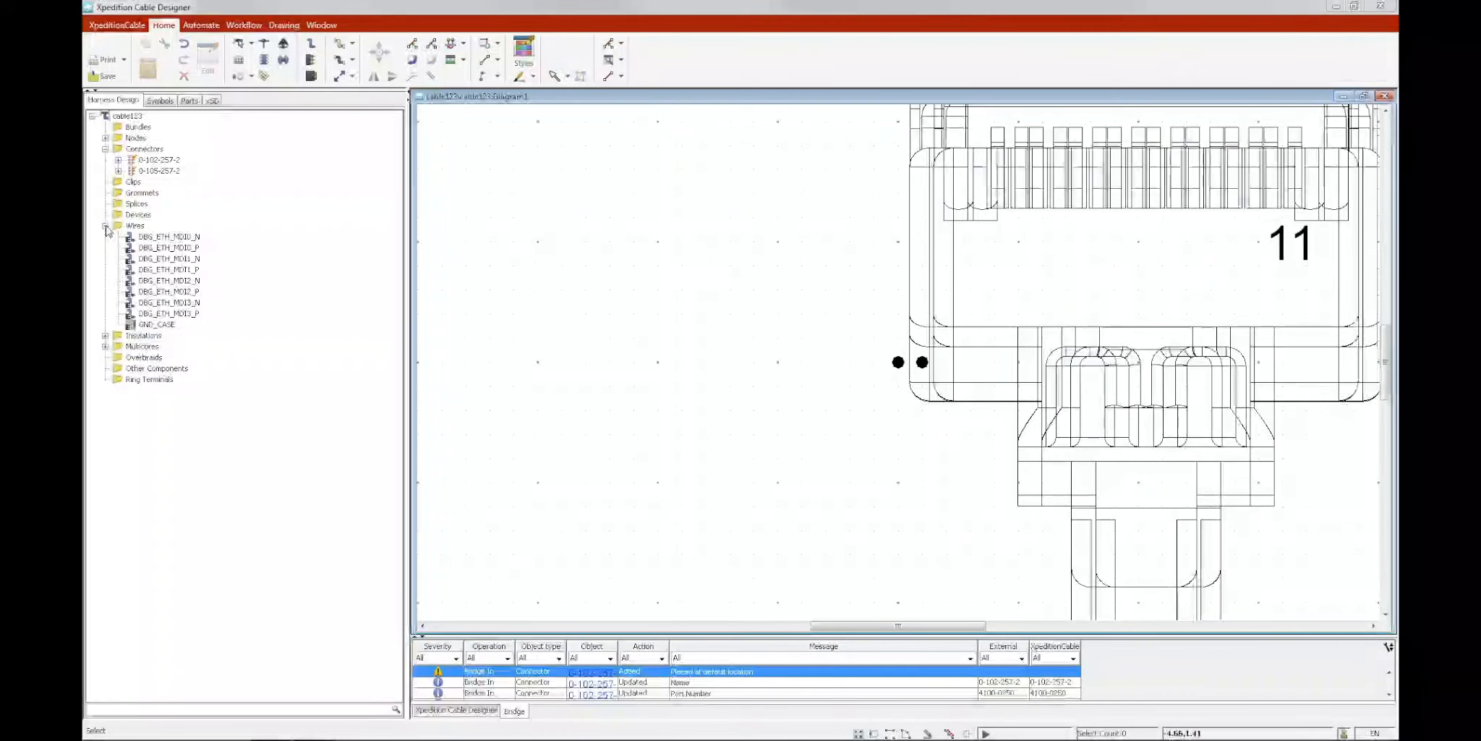
{"action": "left_click", "coordinate": [106, 346]}
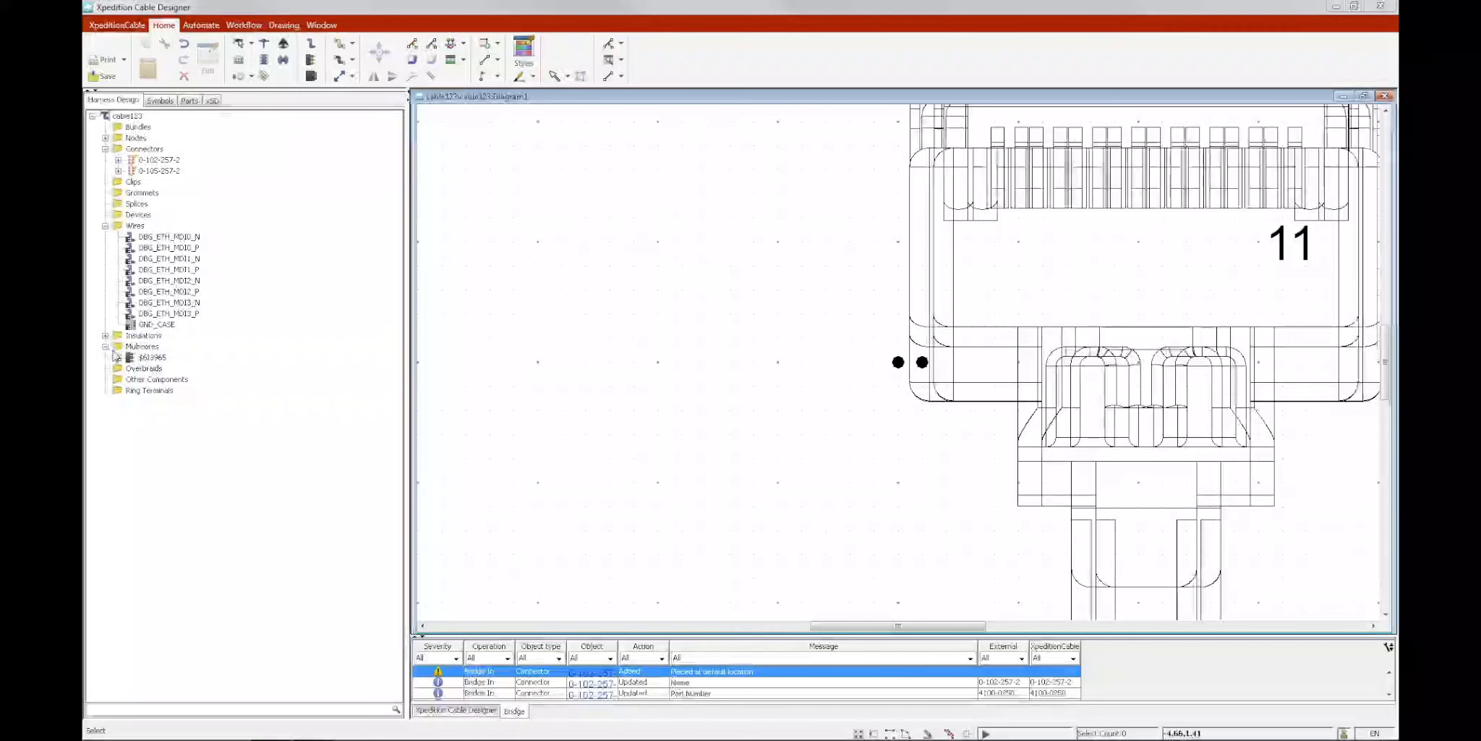
{"action": "left_click", "coordinate": [118, 358]}
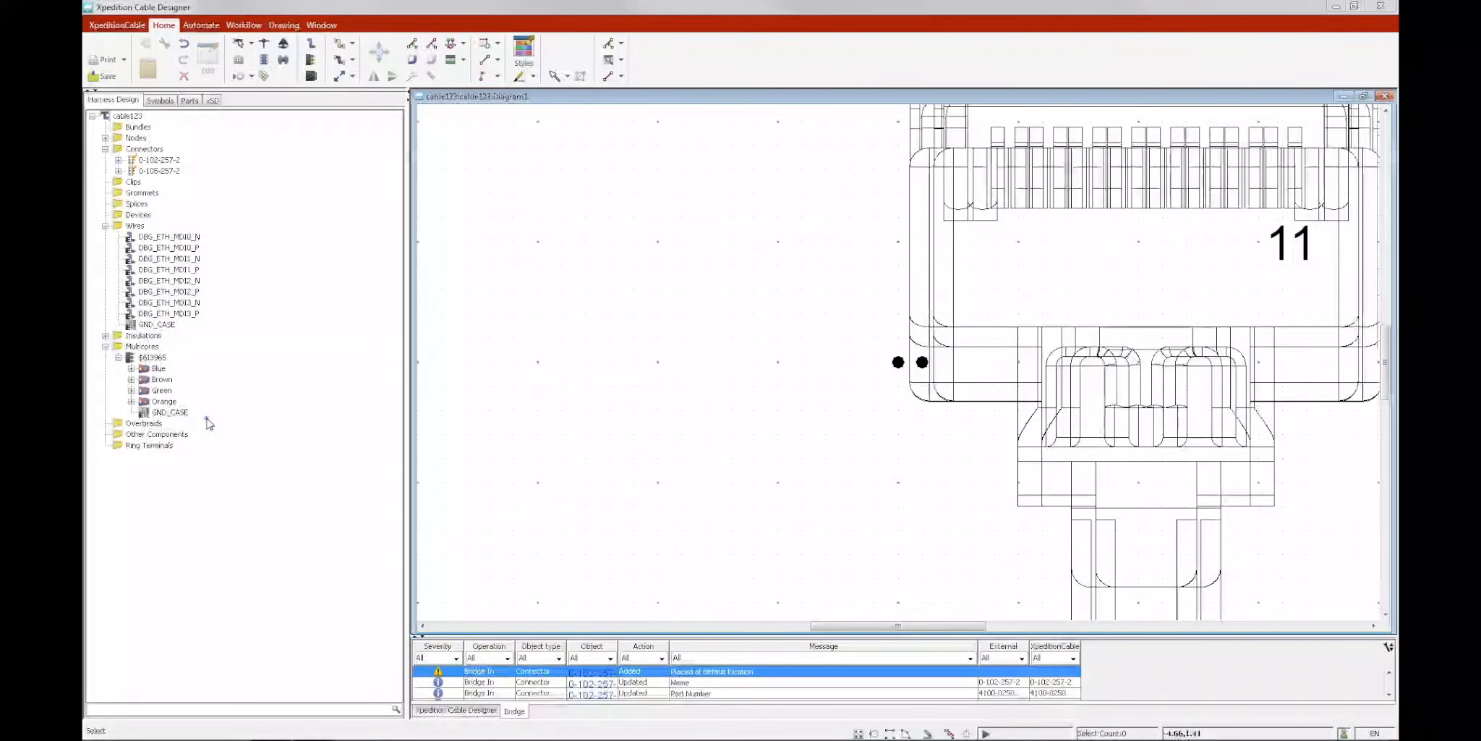
Place connector 0-102-257-2 at the left of the drawing sheet and move connector 0-105-257-2 toward the right edge.
{"action": "scroll", "coordinate": [608, 237], "scroll_direction": "down", "scroll_amount": 4}
{"action": "scroll", "coordinate": [609, 237], "scroll_direction": "down", "scroll_amount": 1}
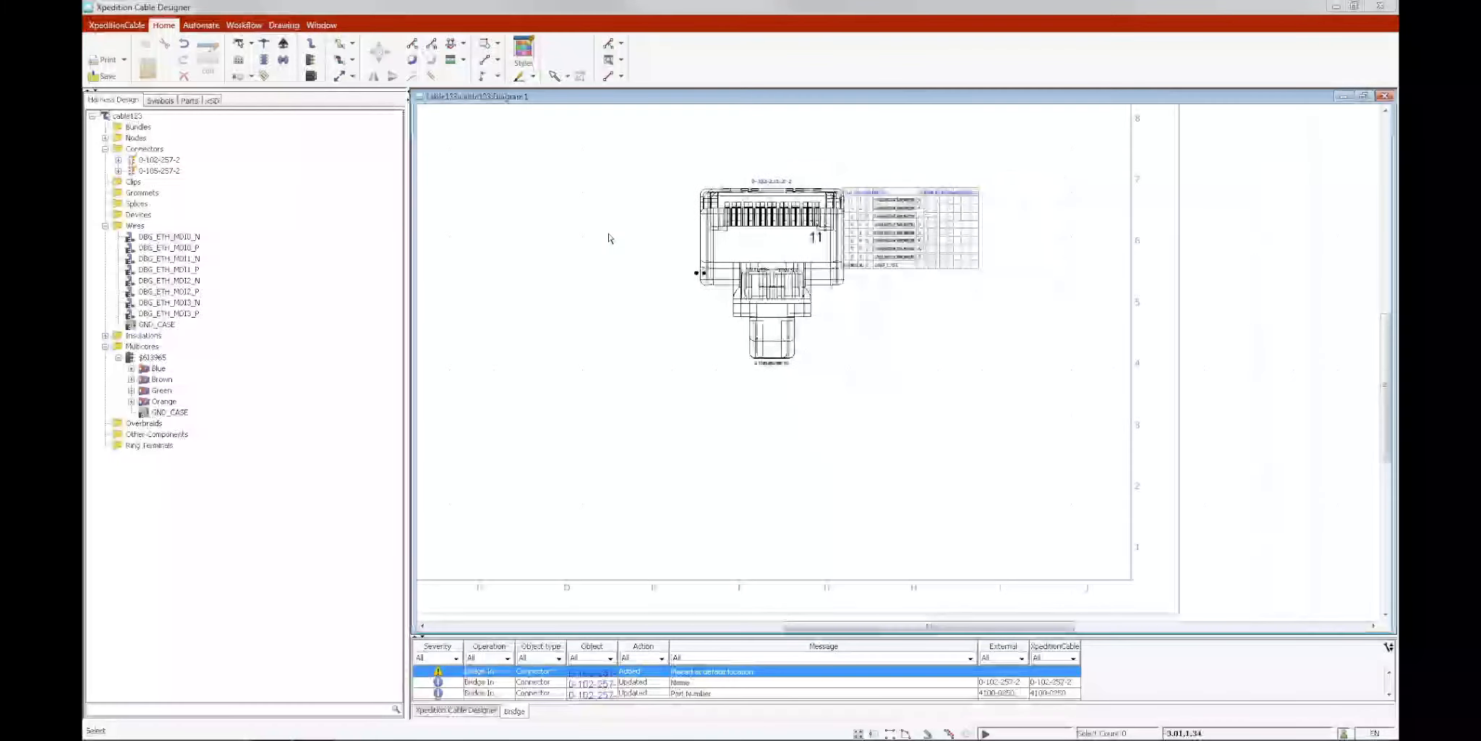
{"action": "left_click_drag", "start_coordinate": [875, 629], "coordinate": [838, 623]}
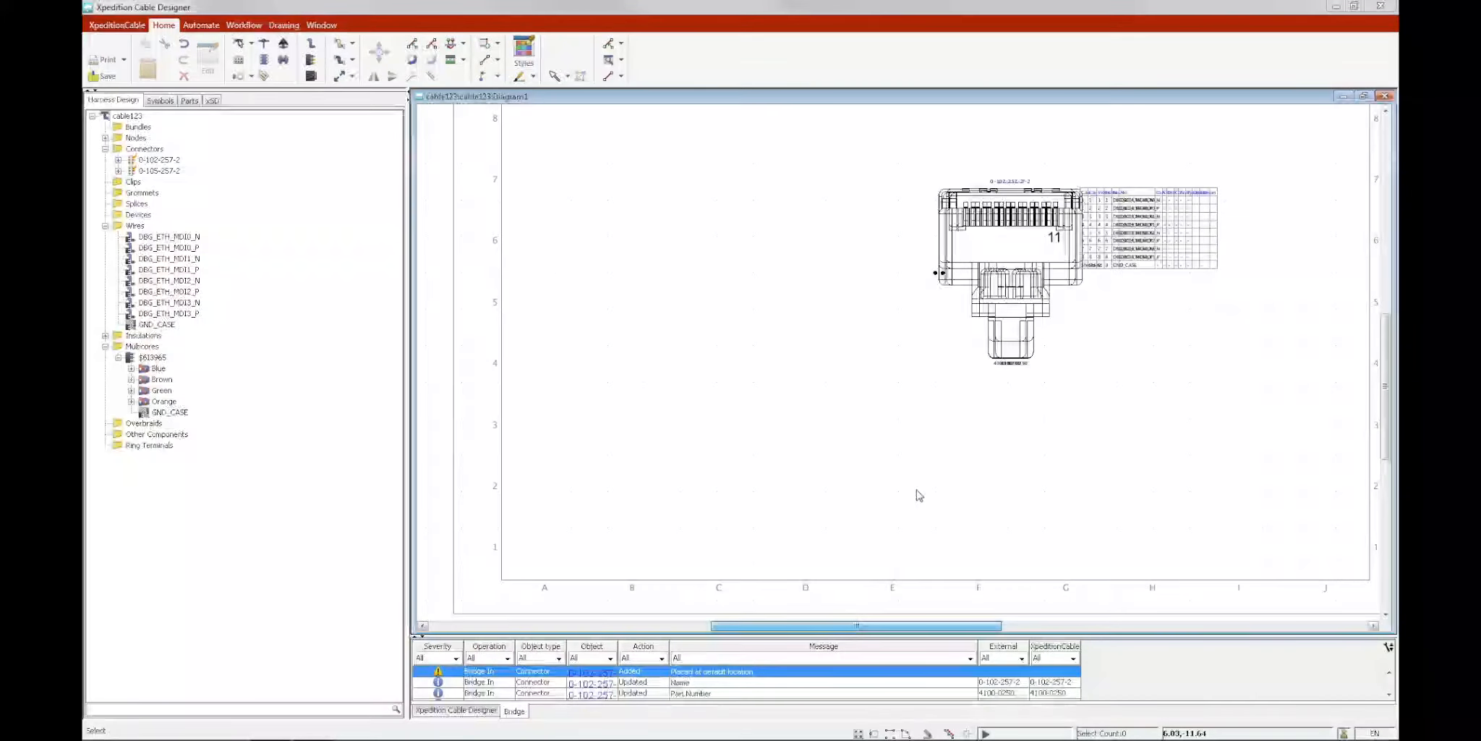
{"action": "left_click_drag", "start_coordinate": [159, 159], "coordinate": [623, 268]}
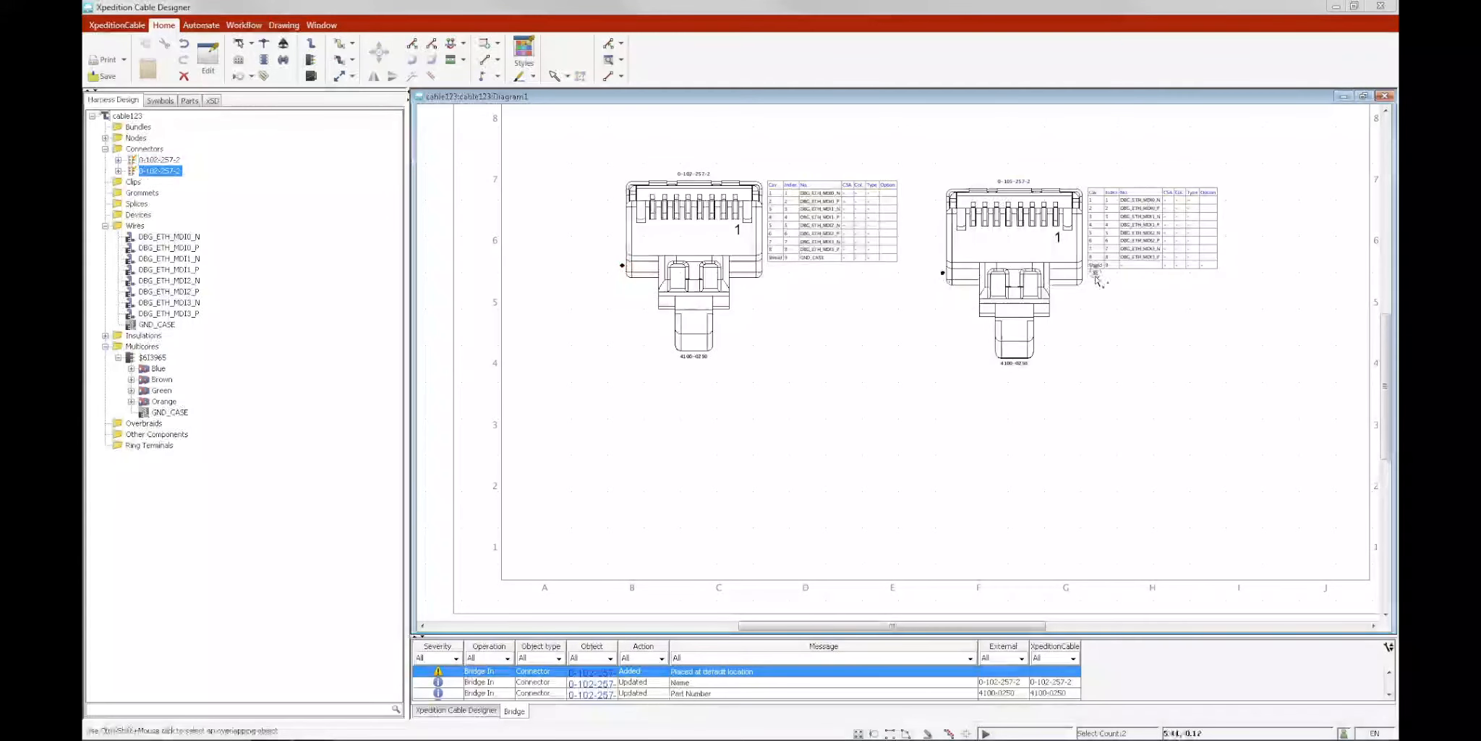
{"action": "left_click_drag", "start_coordinate": [1095, 277], "coordinate": [1109, 279]}
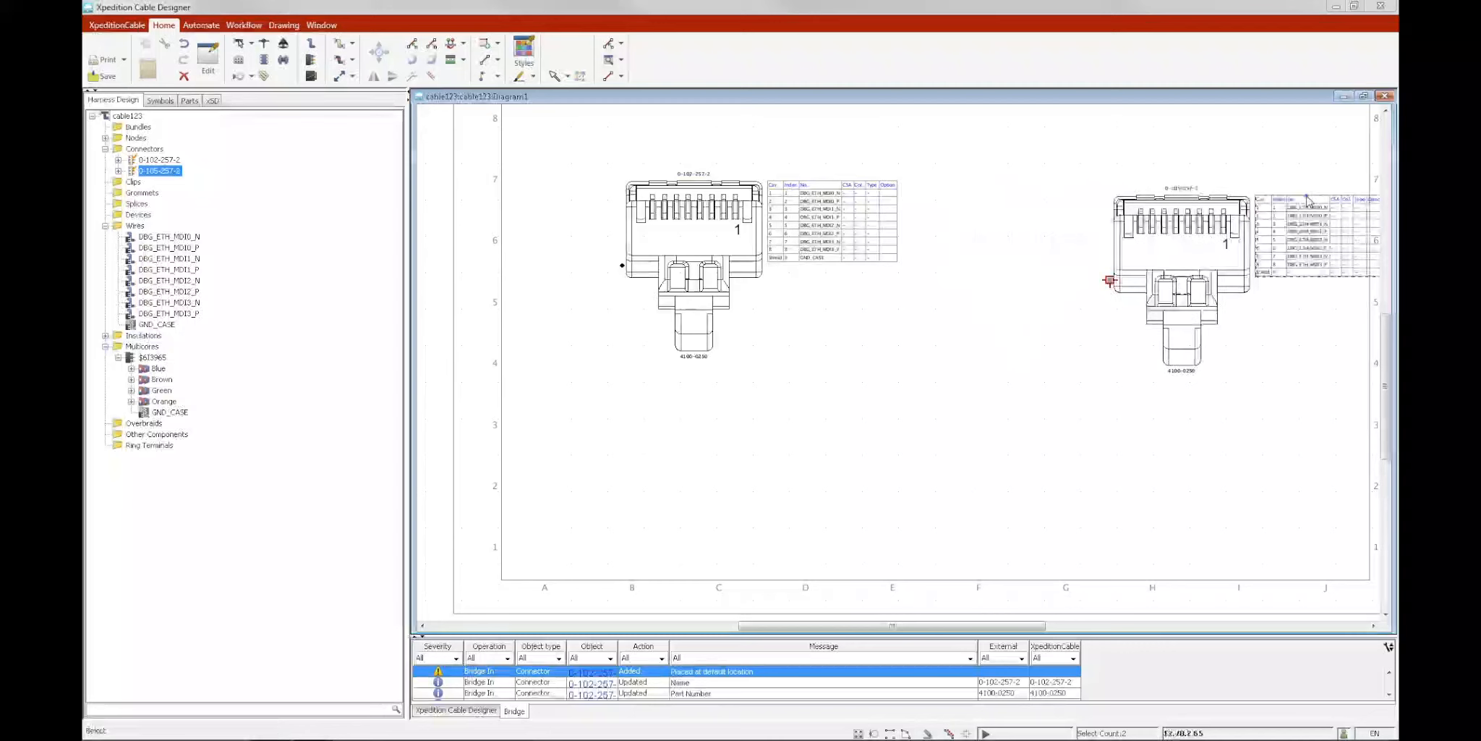
Place the wire tables above both connectors, and shift the 0-102-257-2 symbol and table to the left of its node.
{"action": "left_click_drag", "start_coordinate": [1307, 201], "coordinate": [1170, 253]}
{"action": "left_click_drag", "start_coordinate": [822, 323], "coordinate": [679, 237]}
{"action": "left_click", "coordinate": [688, 403]}
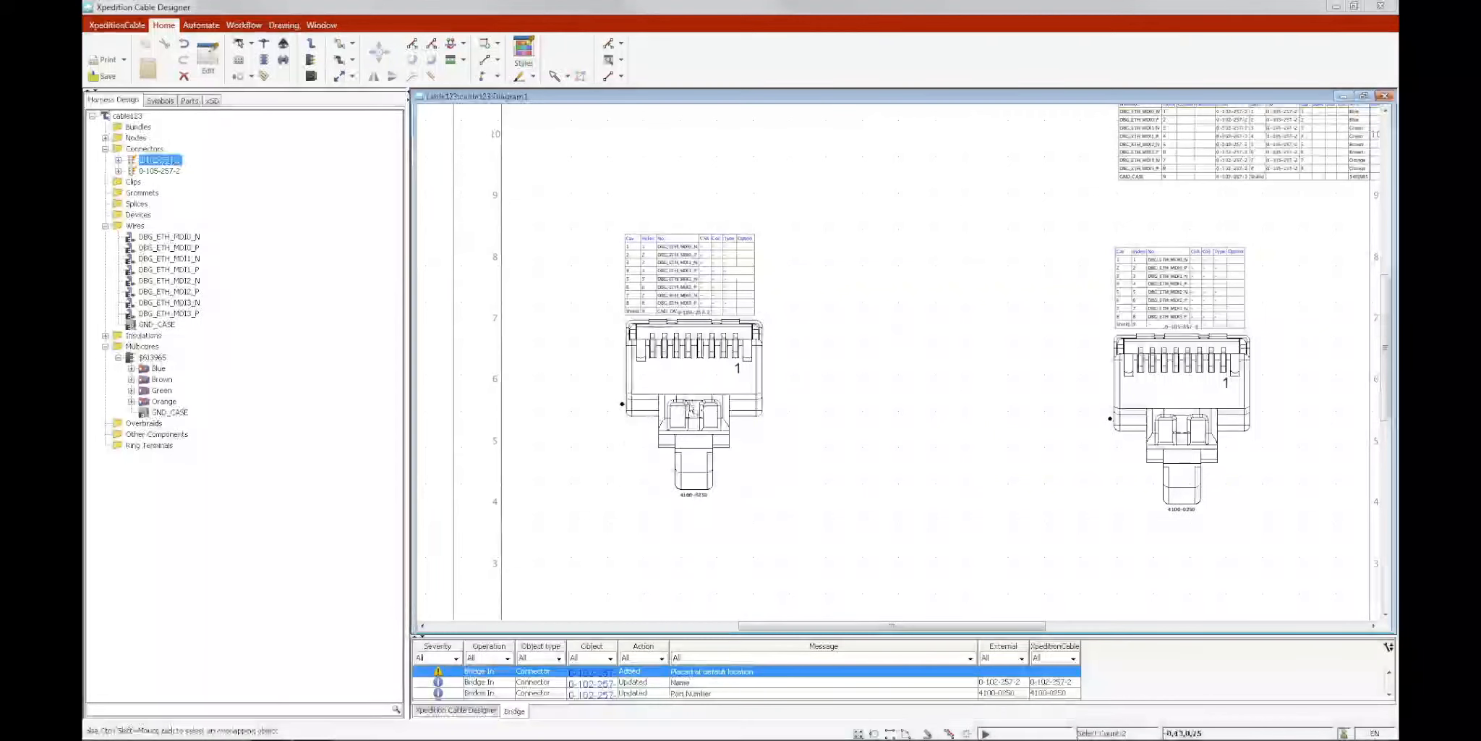
{"action": "left_click_drag", "start_coordinate": [688, 403], "coordinate": [597, 388]}
{"action": "left_click_drag", "start_coordinate": [766, 278], "coordinate": [611, 278]}
Create a bundle between the nodes of connectors 0-102-257-2 and 0-105-257-2.
{"action": "left_click", "coordinate": [239, 44]}
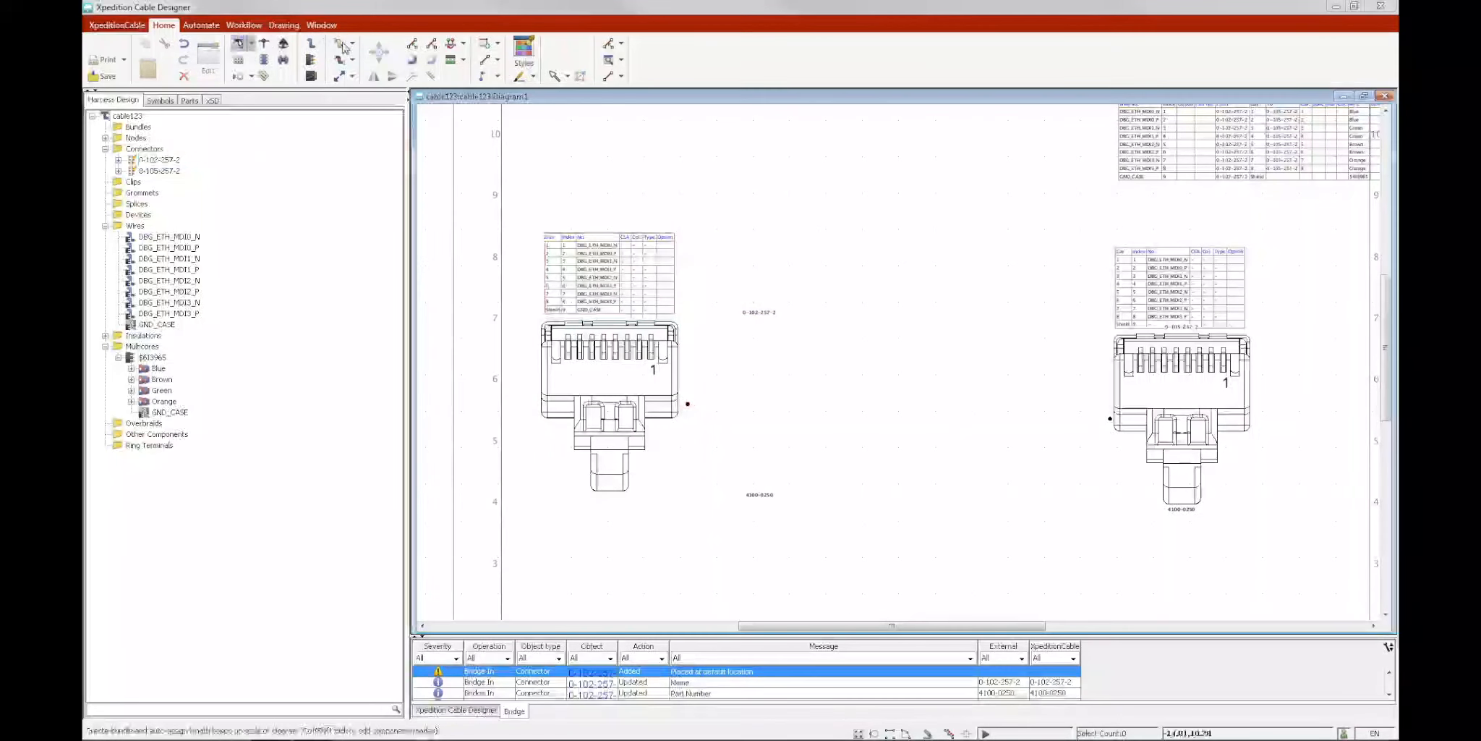
{"action": "left_click", "coordinate": [688, 405]}
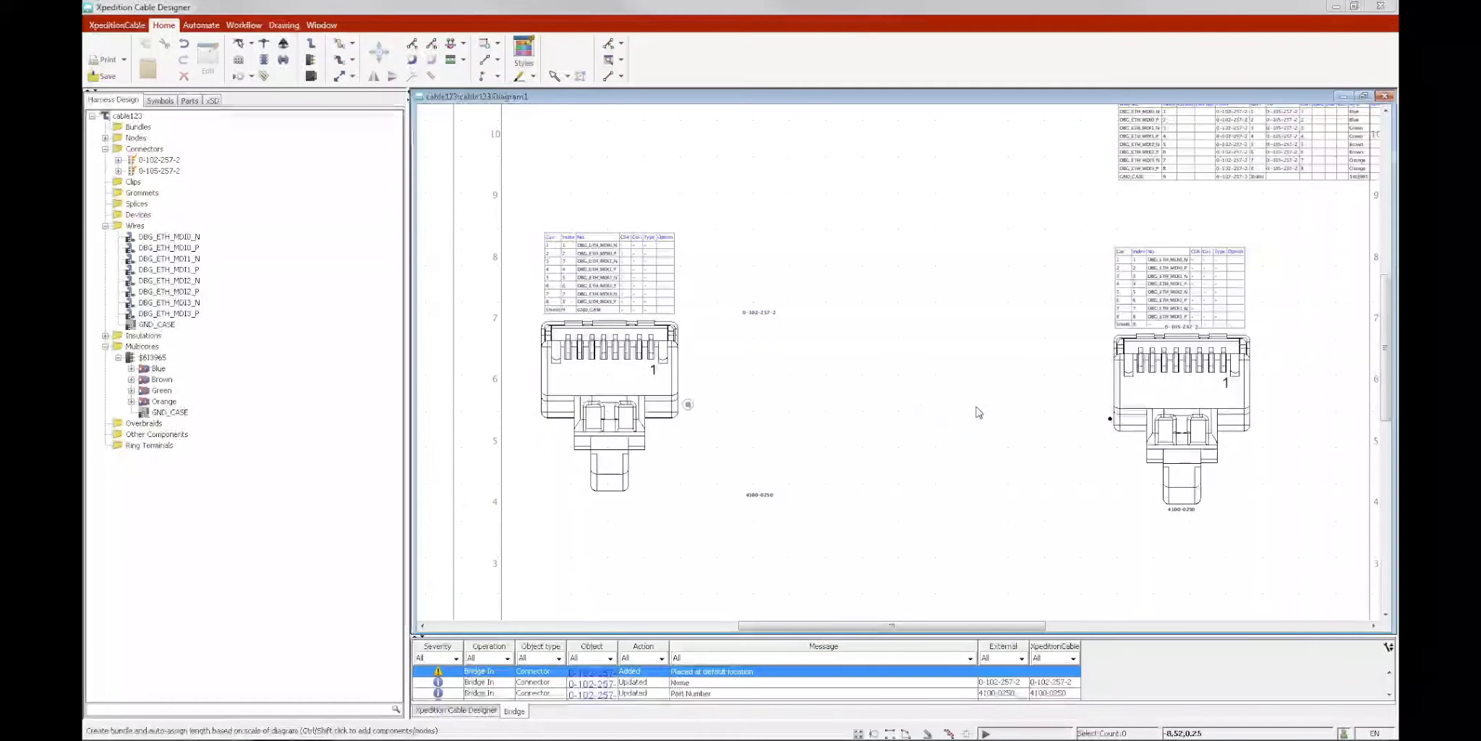
{"action": "right_click", "coordinate": [1109, 420]}
{"action": "left_click", "coordinate": [1129, 461]}
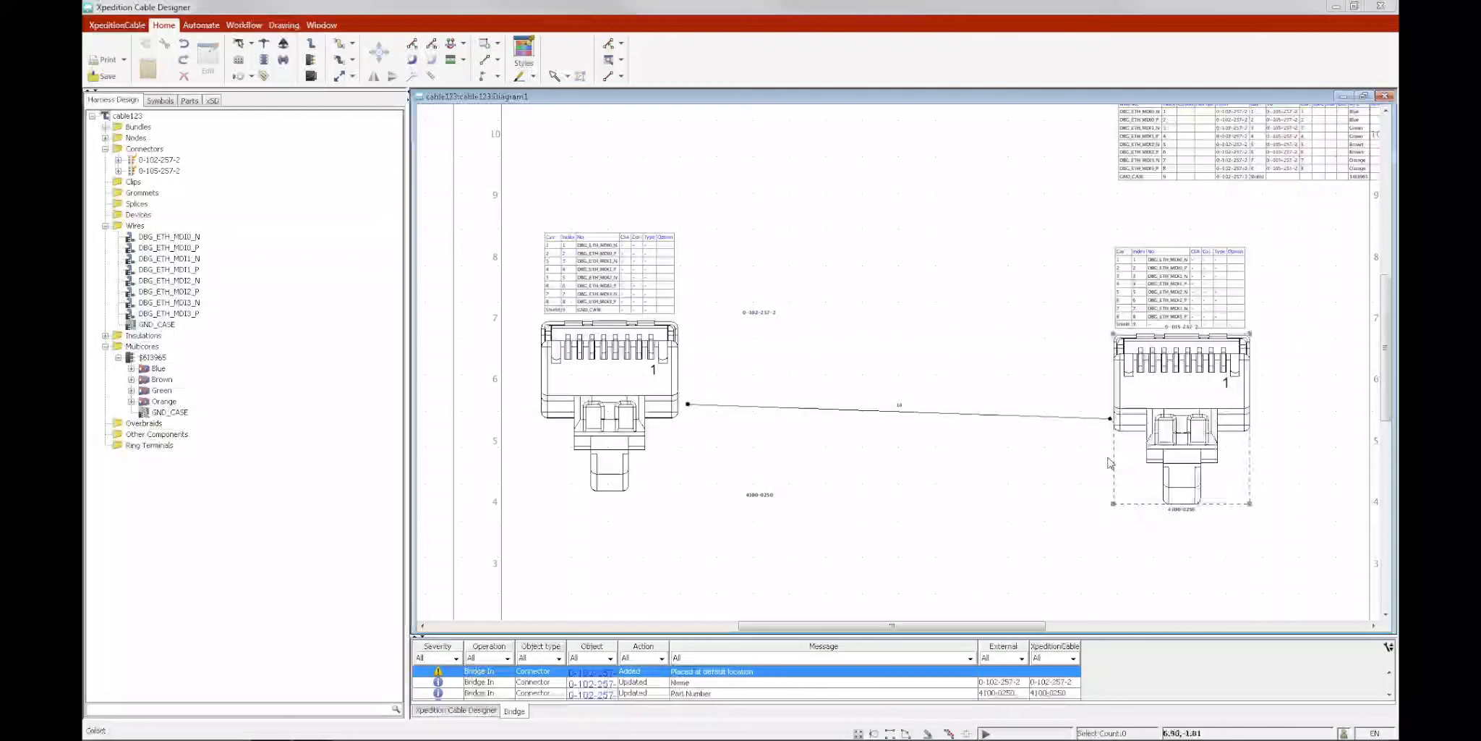
Set the length of the bundle between the two connectors to 3000.
{"action": "right_click", "coordinate": [983, 418]}
{"action": "left_click", "coordinate": [1027, 488]}
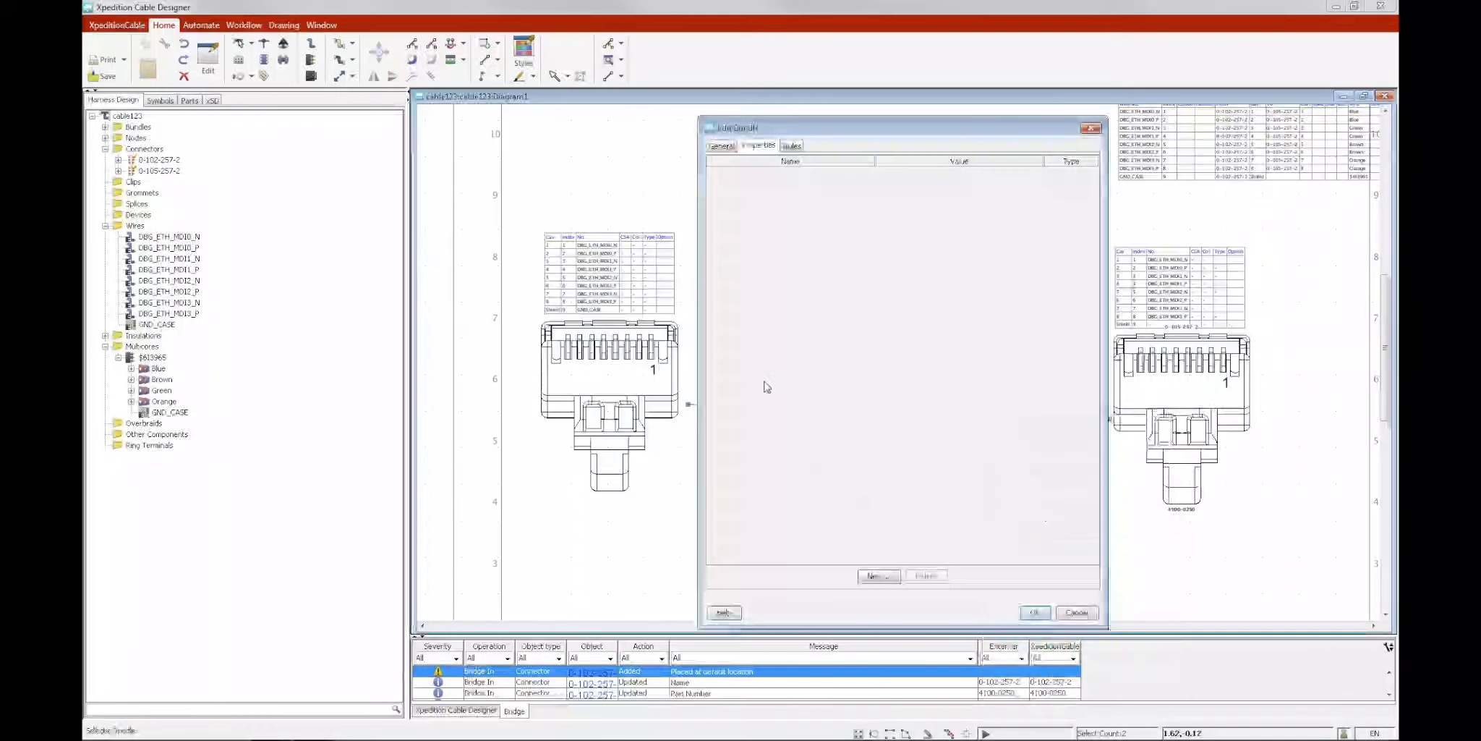
{"action": "double_click", "coordinate": [923, 241]}
{"action": "type", "text": "3000"}
{"action": "key", "text": "Return"}
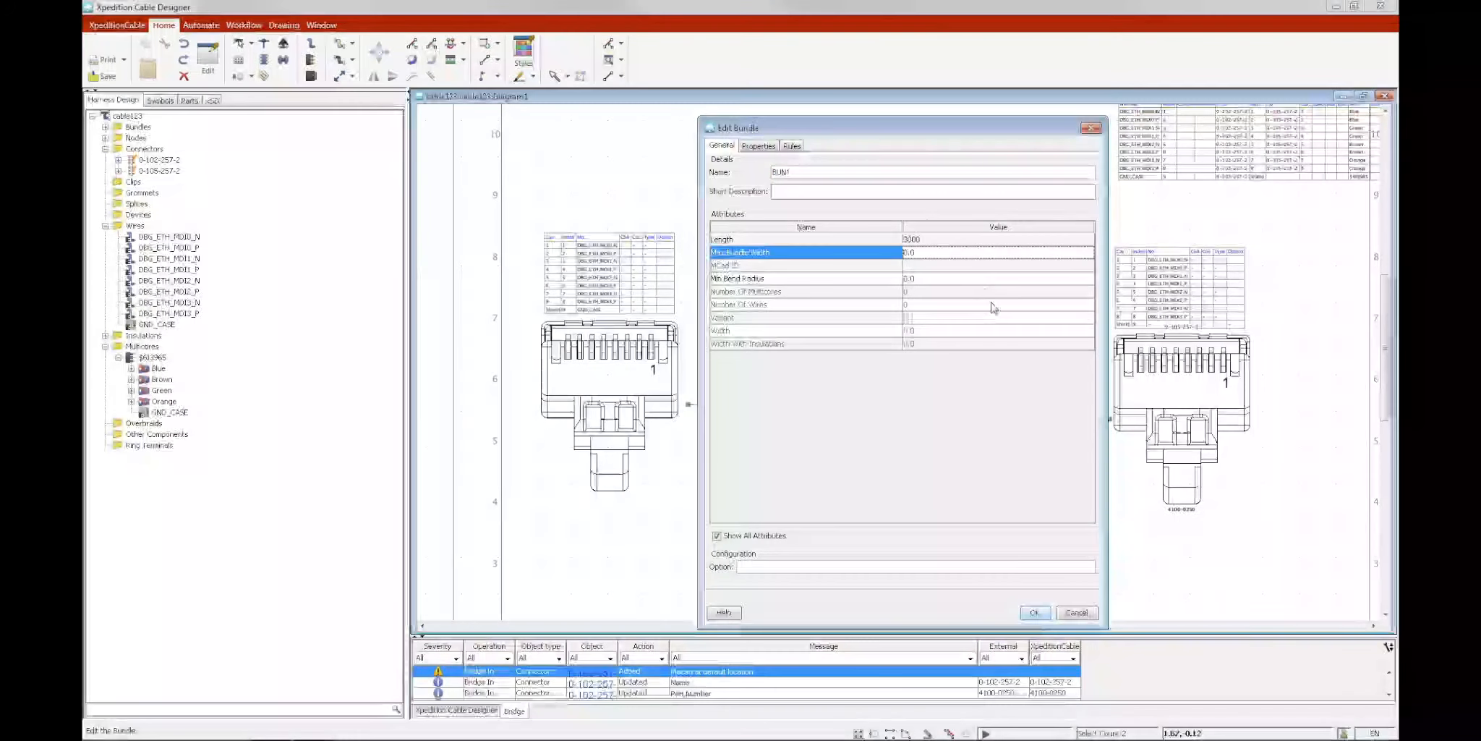
{"action": "left_click", "coordinate": [1032, 614]}
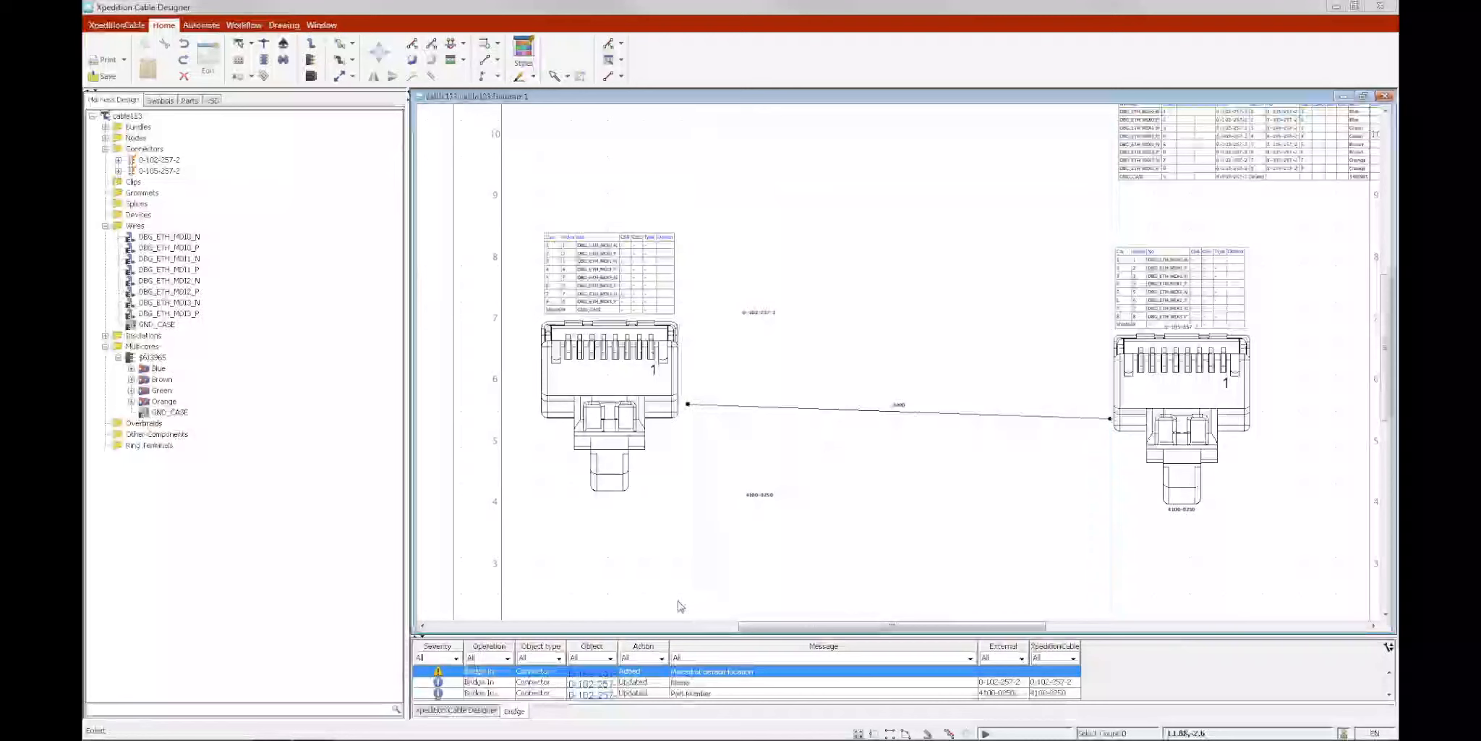
Assign an internal library part to the sheathed multicore and set its short description to "Ethernet Cable".
{"action": "right_click", "coordinate": [169, 358]}
{"action": "left_click", "coordinate": [203, 444]}
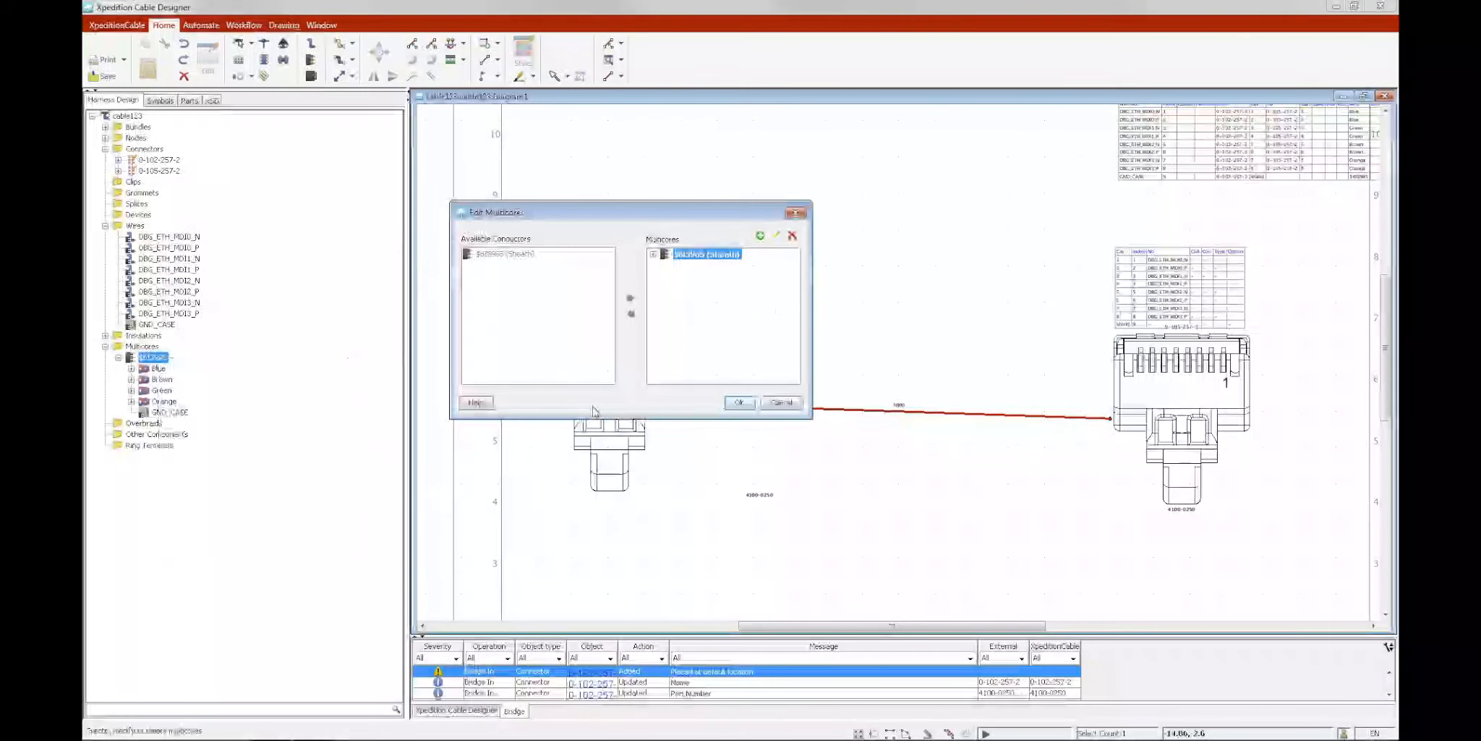
{"action": "left_click", "coordinate": [776, 235]}
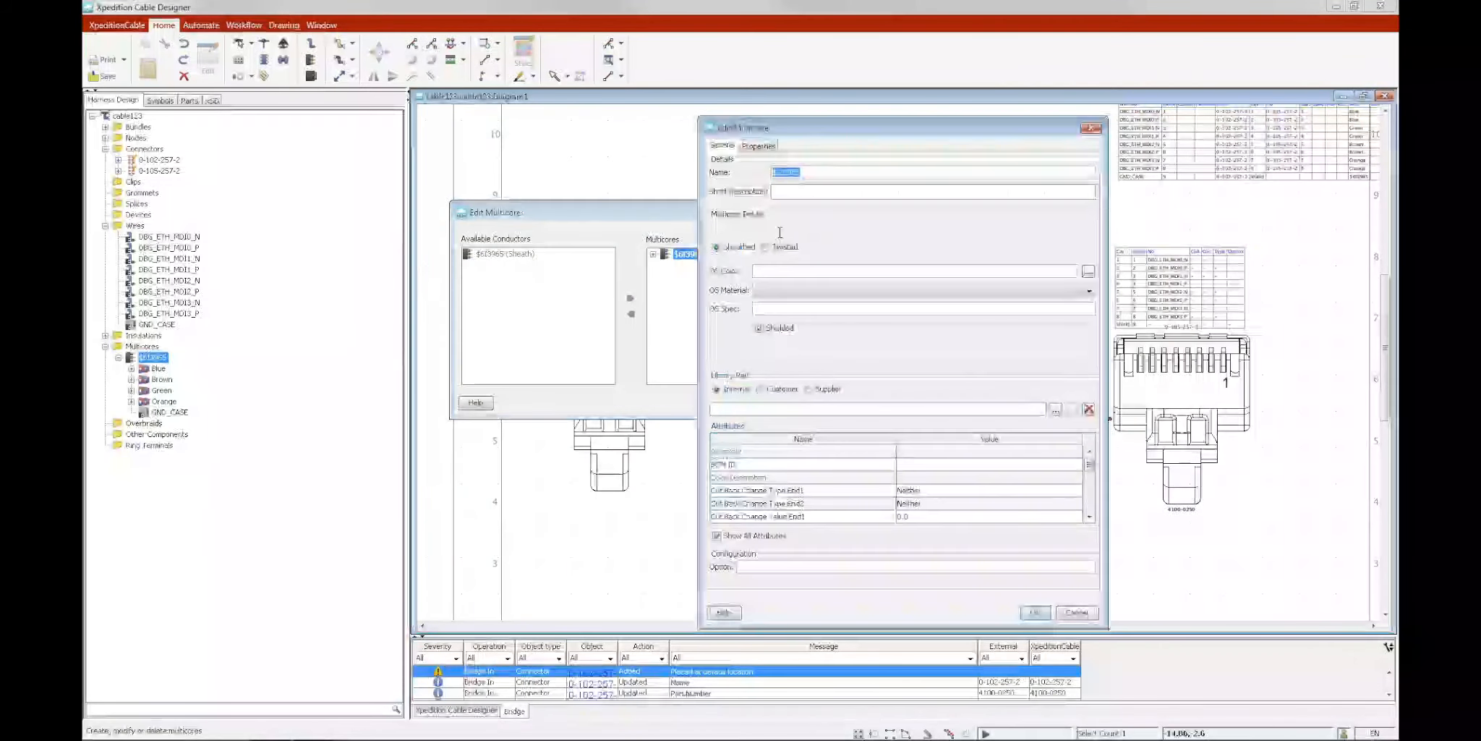
{"action": "left_click", "coordinate": [962, 410]}
{"action": "left_click", "coordinate": [768, 628]}
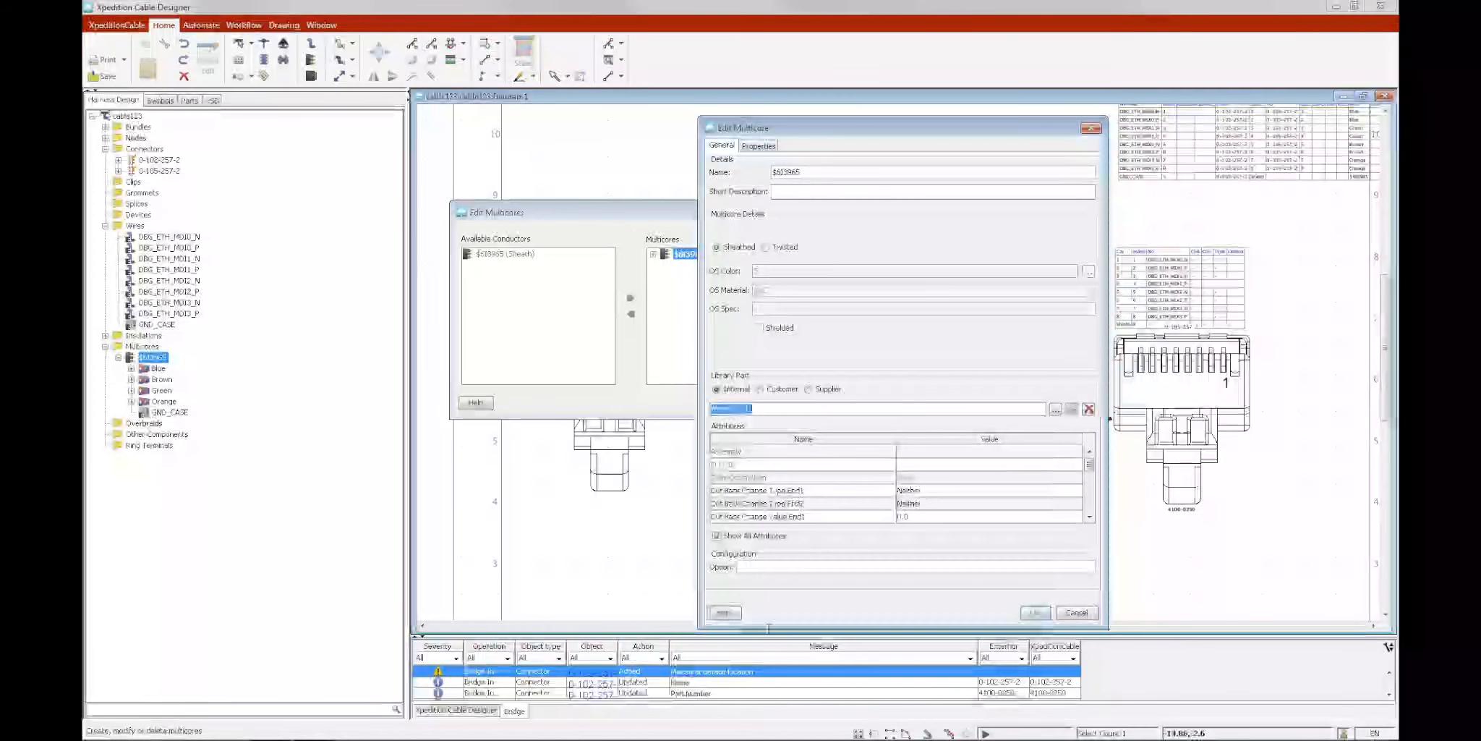
{"action": "left_click", "coordinate": [847, 190]}
{"action": "type", "text": "Ethernet Cable"}
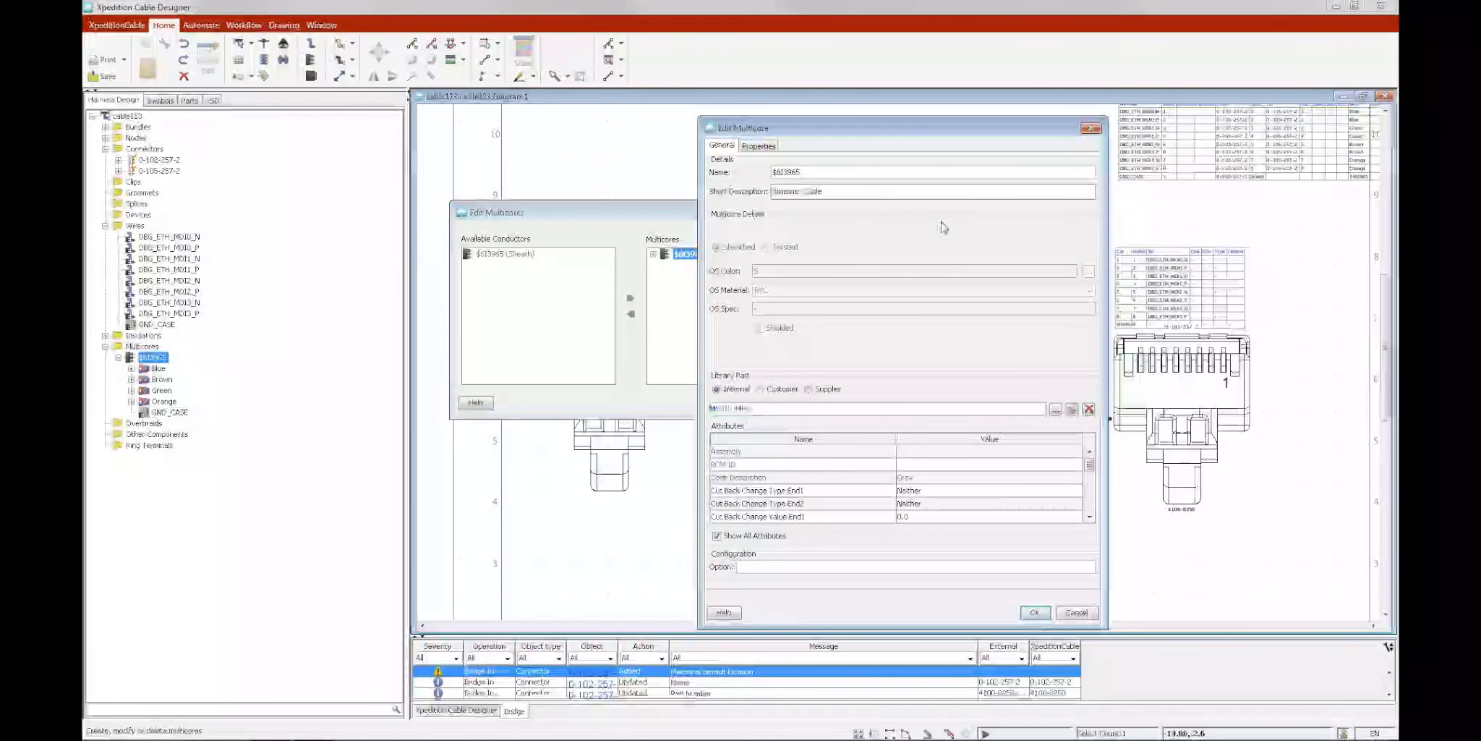
{"action": "left_click", "coordinate": [1045, 613]}
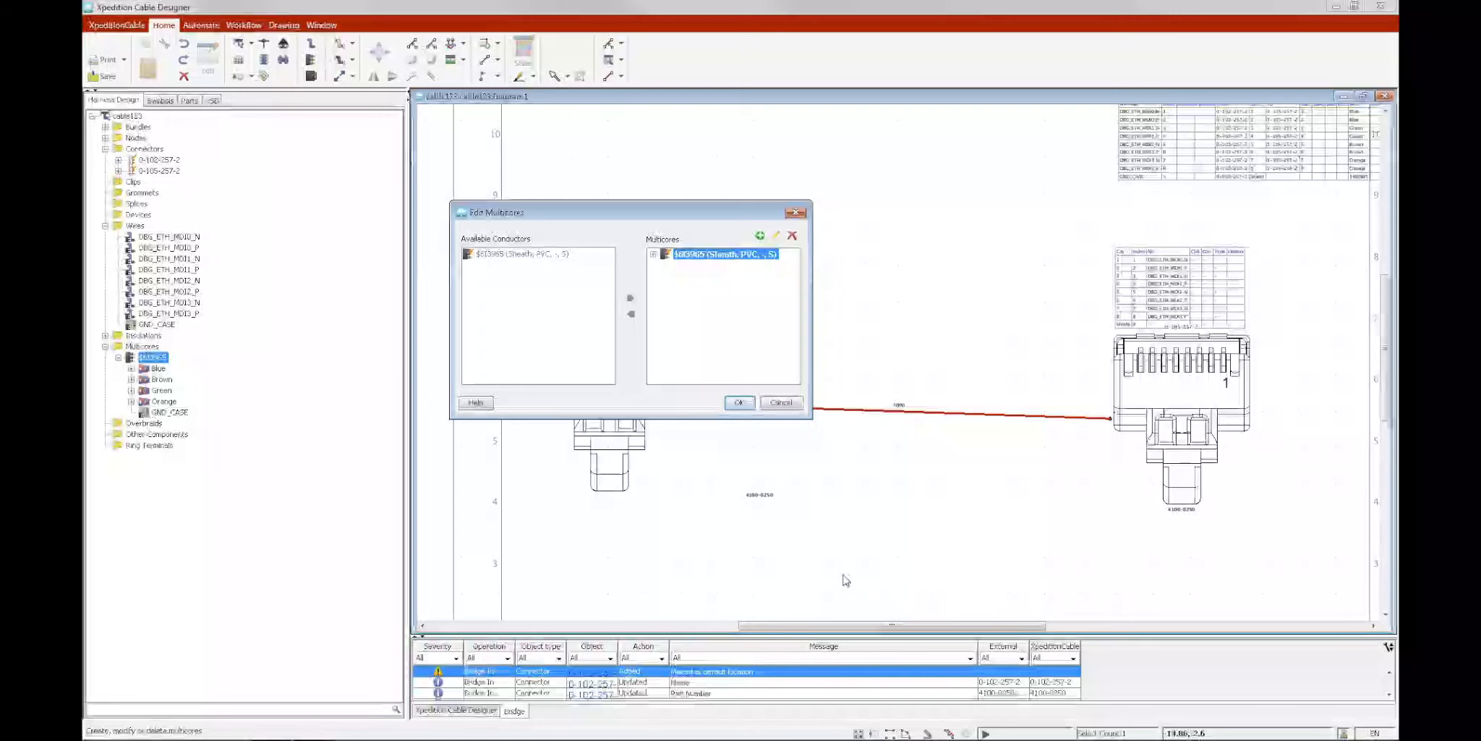
{"action": "left_click", "coordinate": [740, 402]}
Review the left connector's wire table, then set the color of wire DBG_ETH_MDI2_N to brown/white and apply it.
{"action": "scroll", "coordinate": [620, 284], "scroll_direction": "up", "scroll_amount": 3}
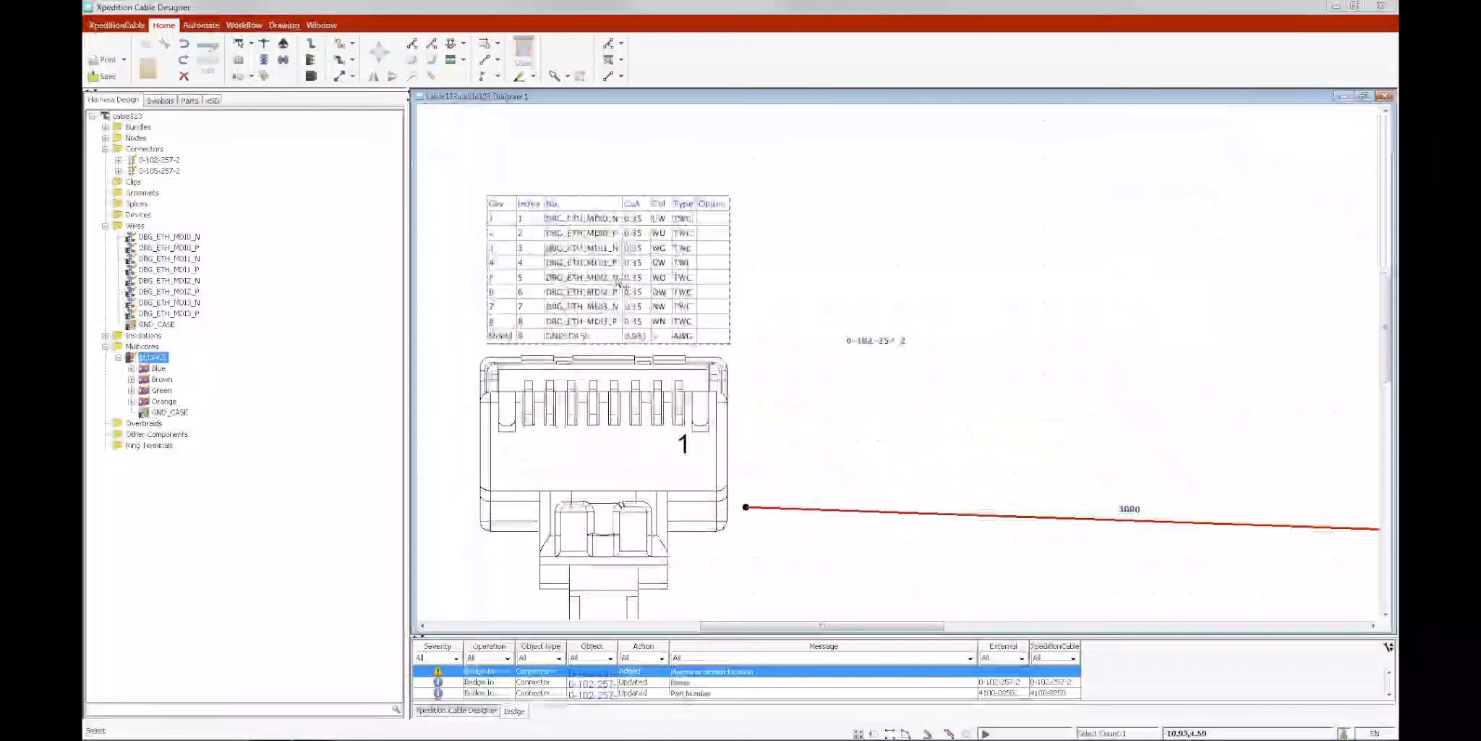
{"action": "scroll", "coordinate": [620, 283], "scroll_direction": "up", "scroll_amount": 2}
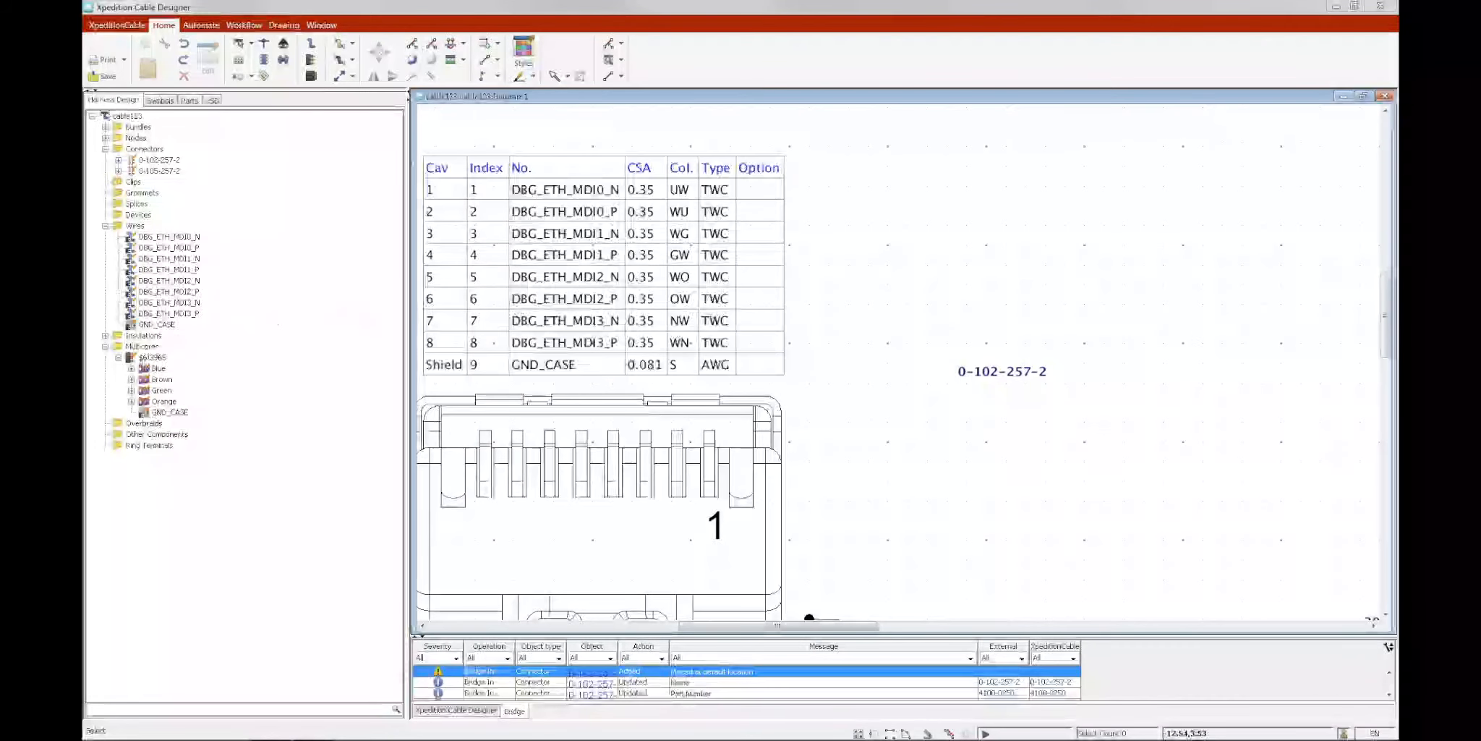
{"action": "left_click", "coordinate": [132, 379]}
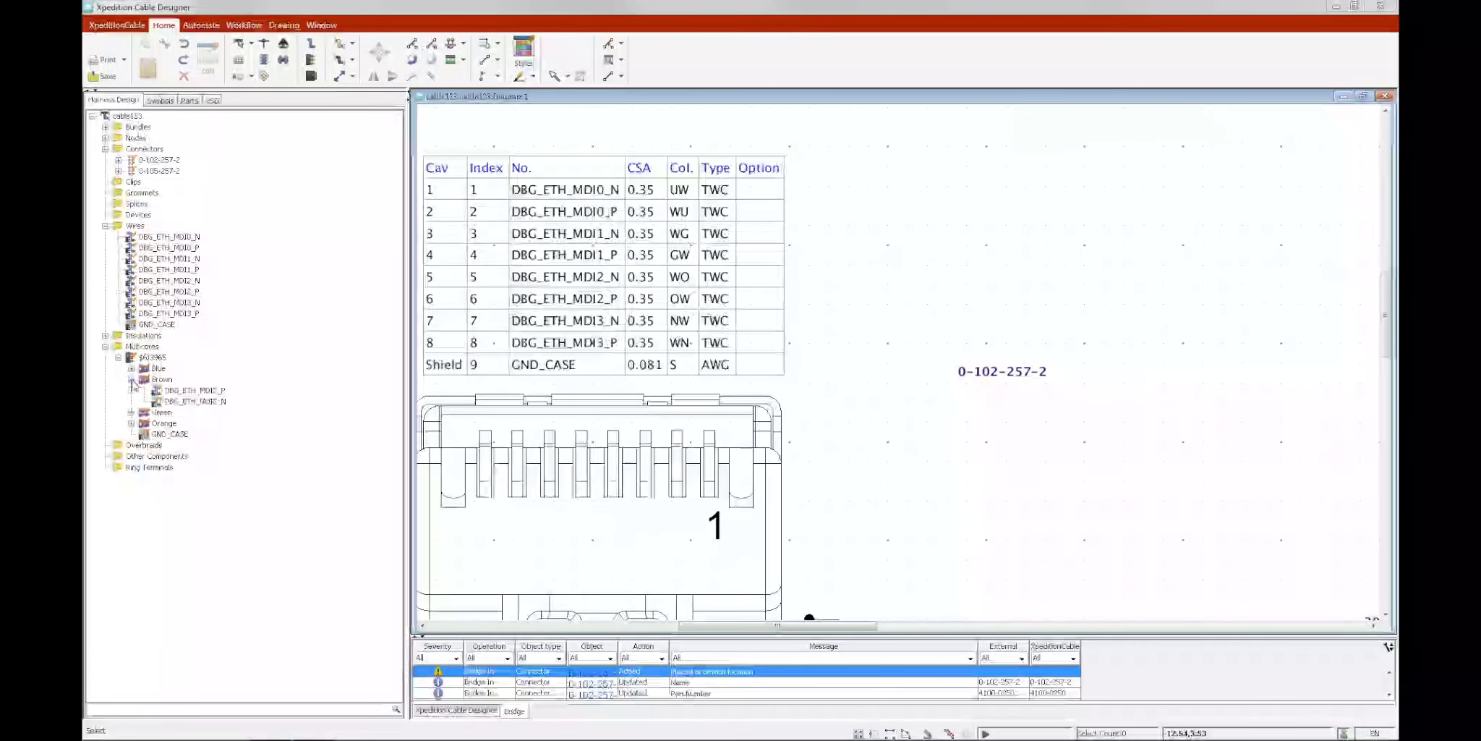
{"action": "right_click", "coordinate": [197, 391]}
{"action": "left_click", "coordinate": [229, 475]}
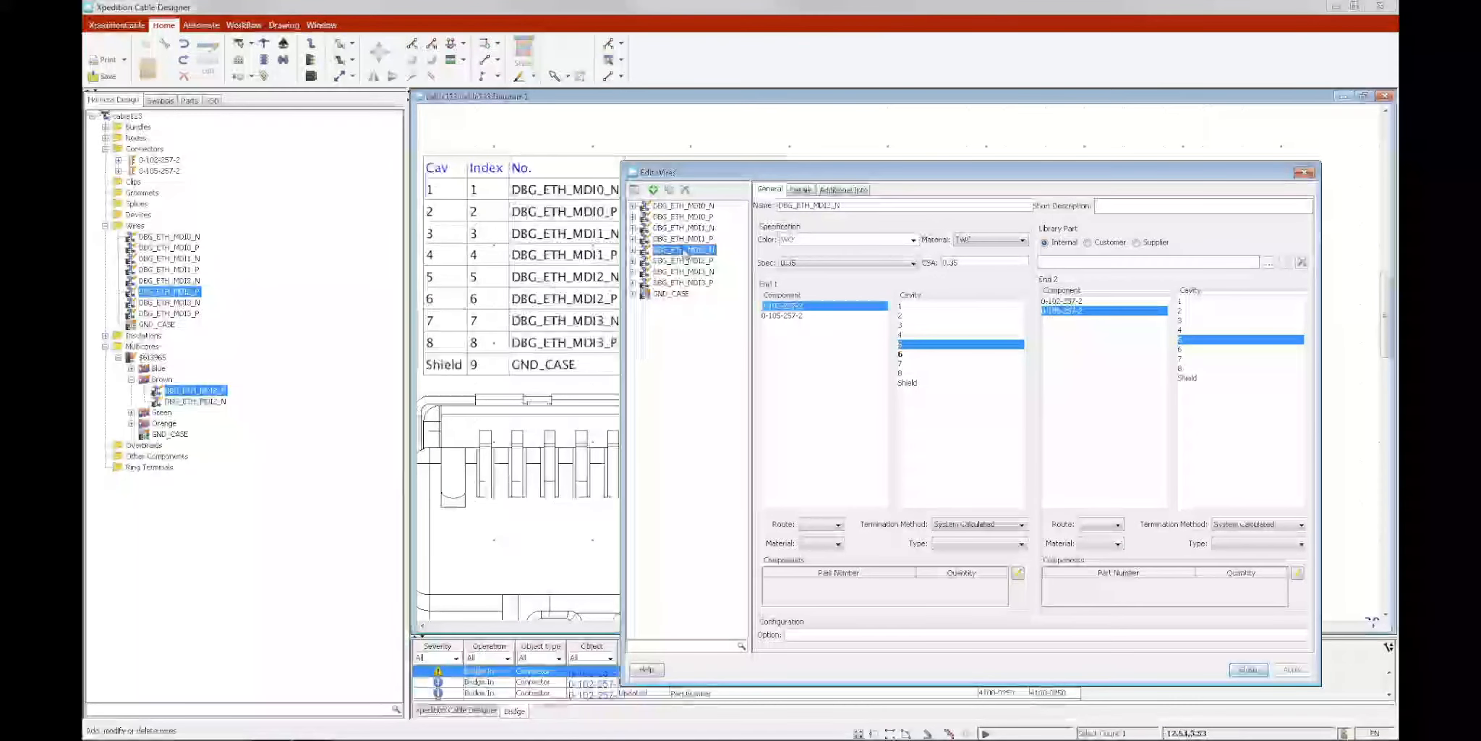
{"action": "left_click", "coordinate": [913, 242]}
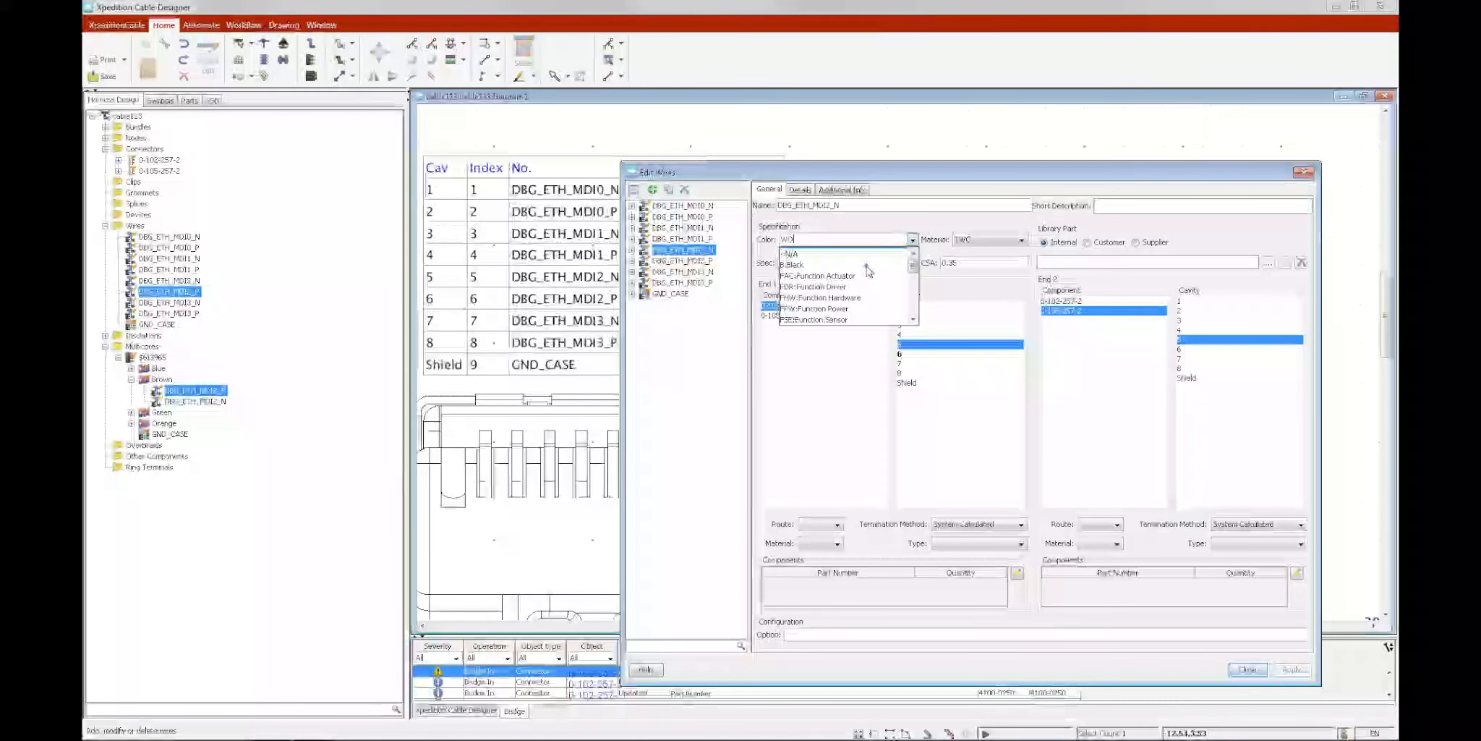
{"action": "scroll", "coordinate": [870, 272], "scroll_direction": "down", "scroll_amount": 4}
{"action": "left_click", "coordinate": [835, 296]}
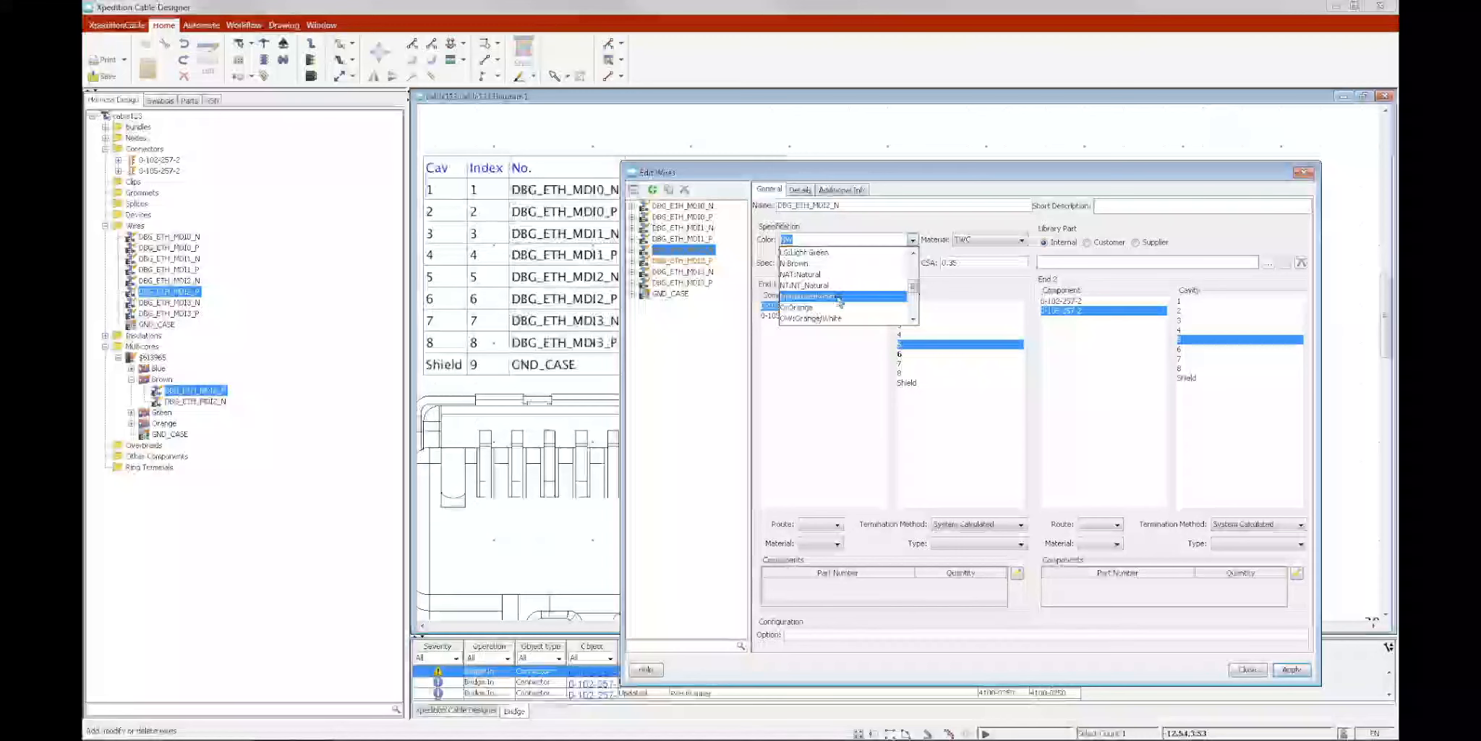
{"action": "left_click", "coordinate": [838, 298]}
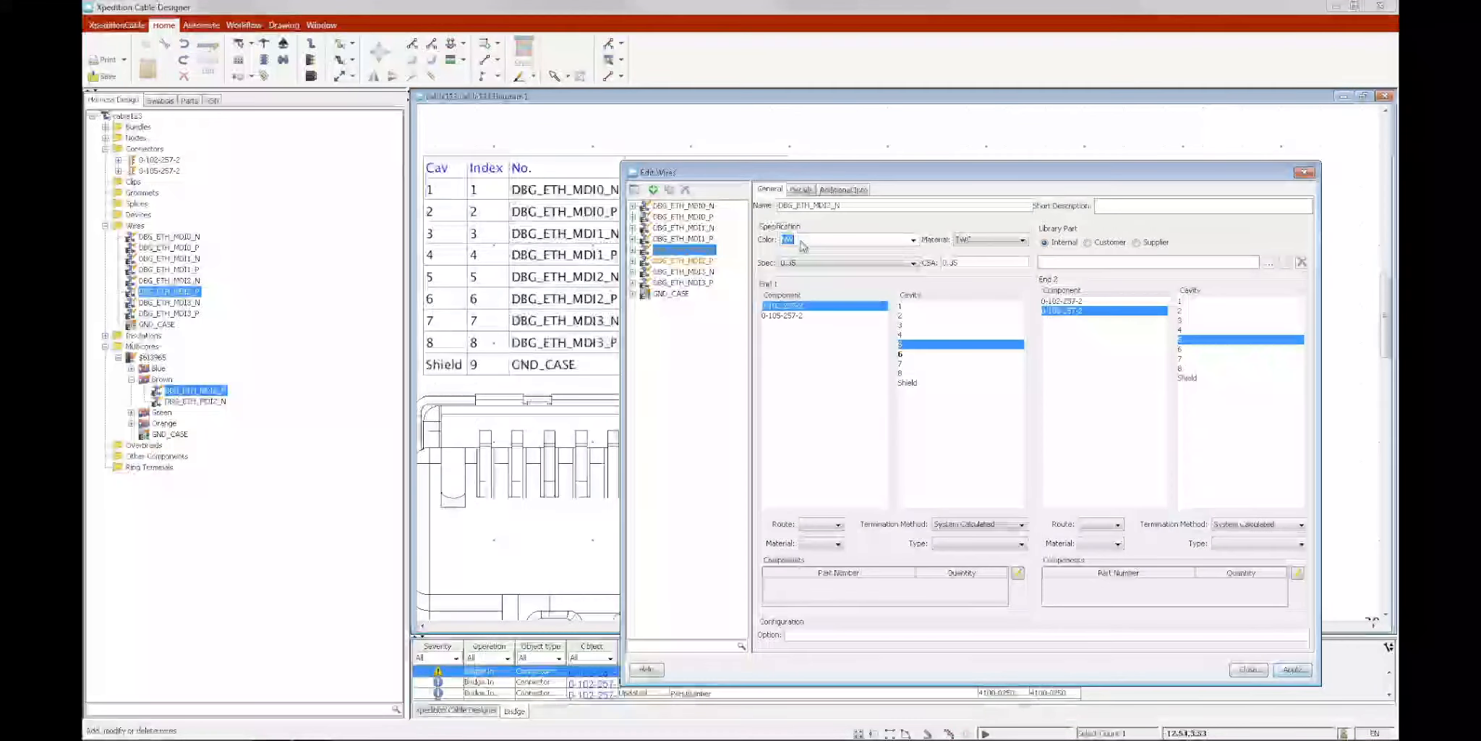
{"action": "left_click", "coordinate": [1292, 669]}
Place a clip on the bundle 500 from the left connector and assign internal library part CL-001 to it.
{"action": "scroll", "coordinate": [1100, 534], "scroll_direction": "down", "scroll_amount": 3}
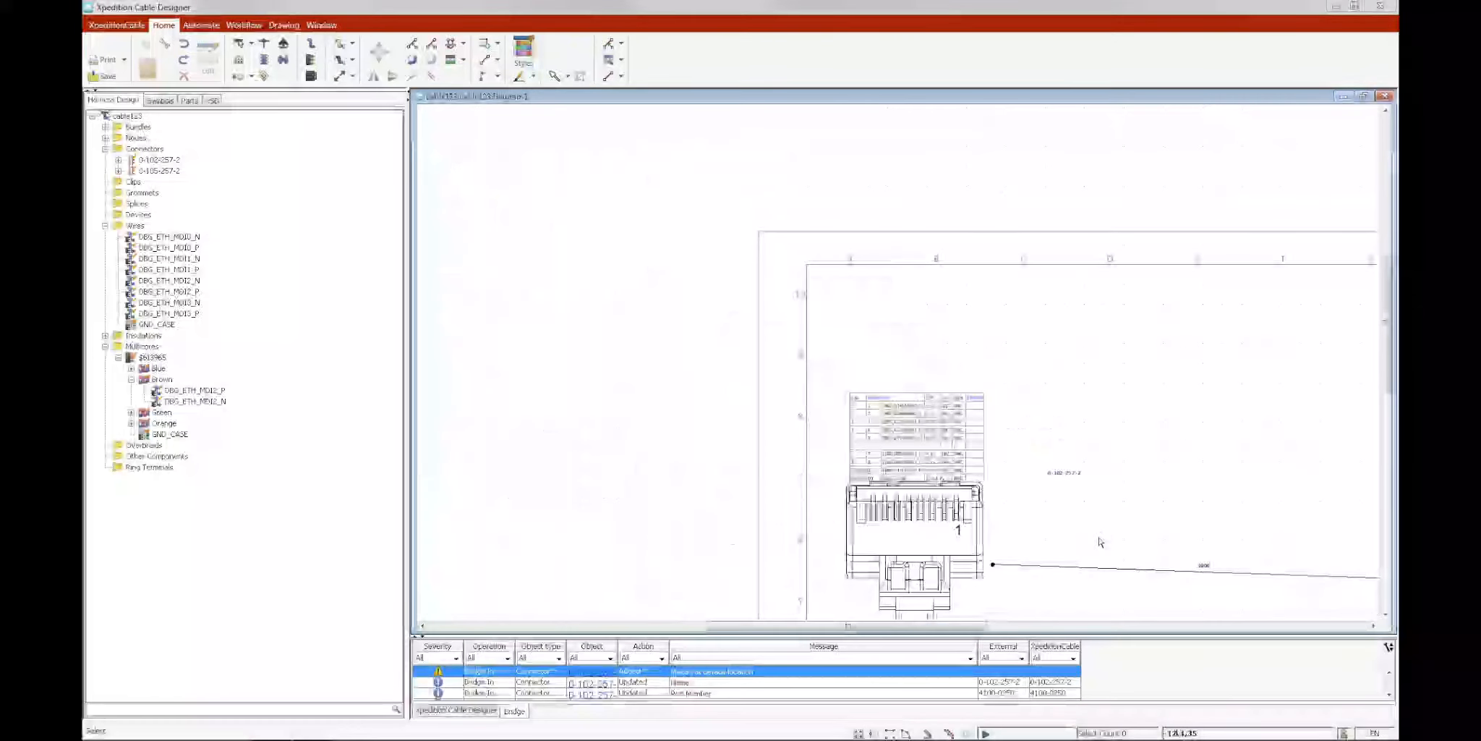
{"action": "left_click_drag", "start_coordinate": [972, 630], "coordinate": [1081, 629]}
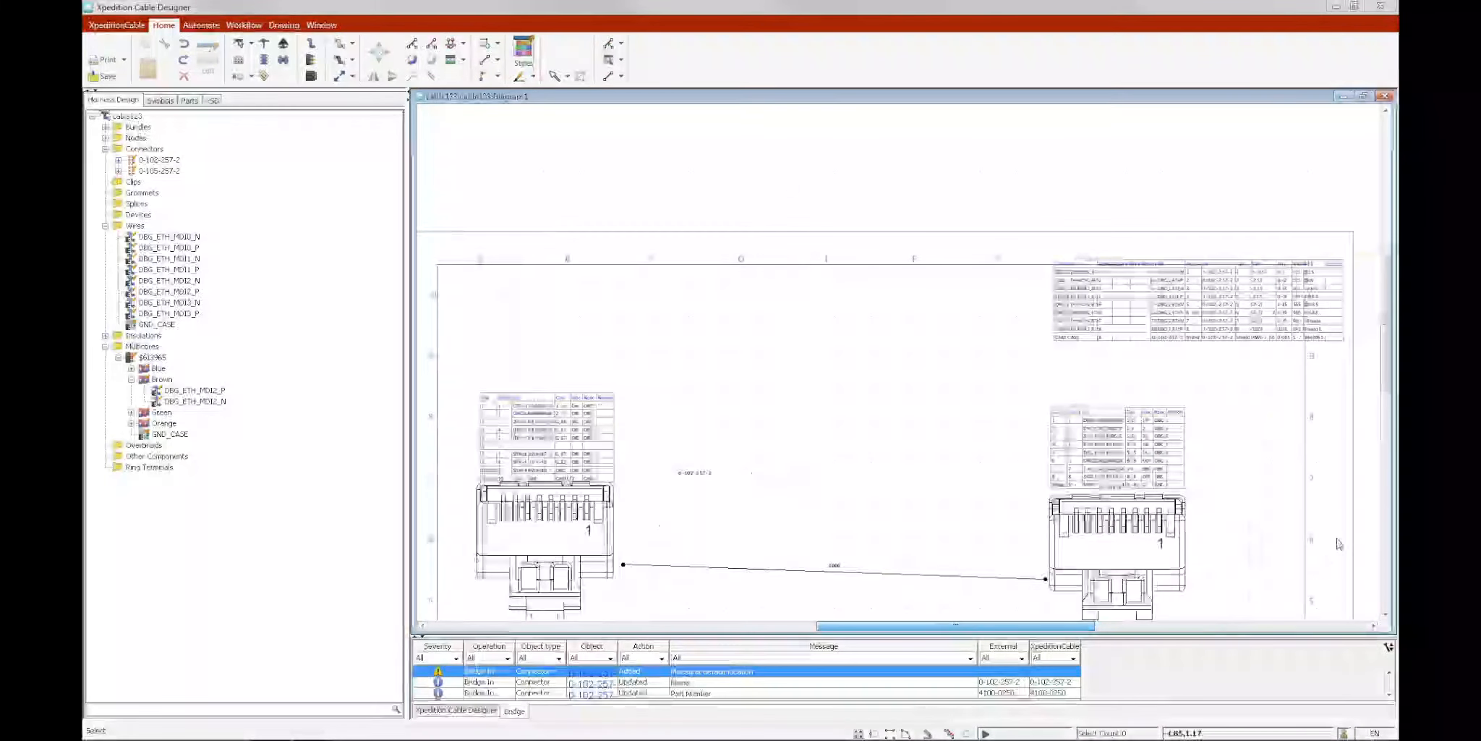
{"action": "left_click_drag", "start_coordinate": [1387, 370], "coordinate": [1387, 398]}
{"action": "left_click", "coordinate": [283, 44]}
{"action": "left_click", "coordinate": [688, 474]}
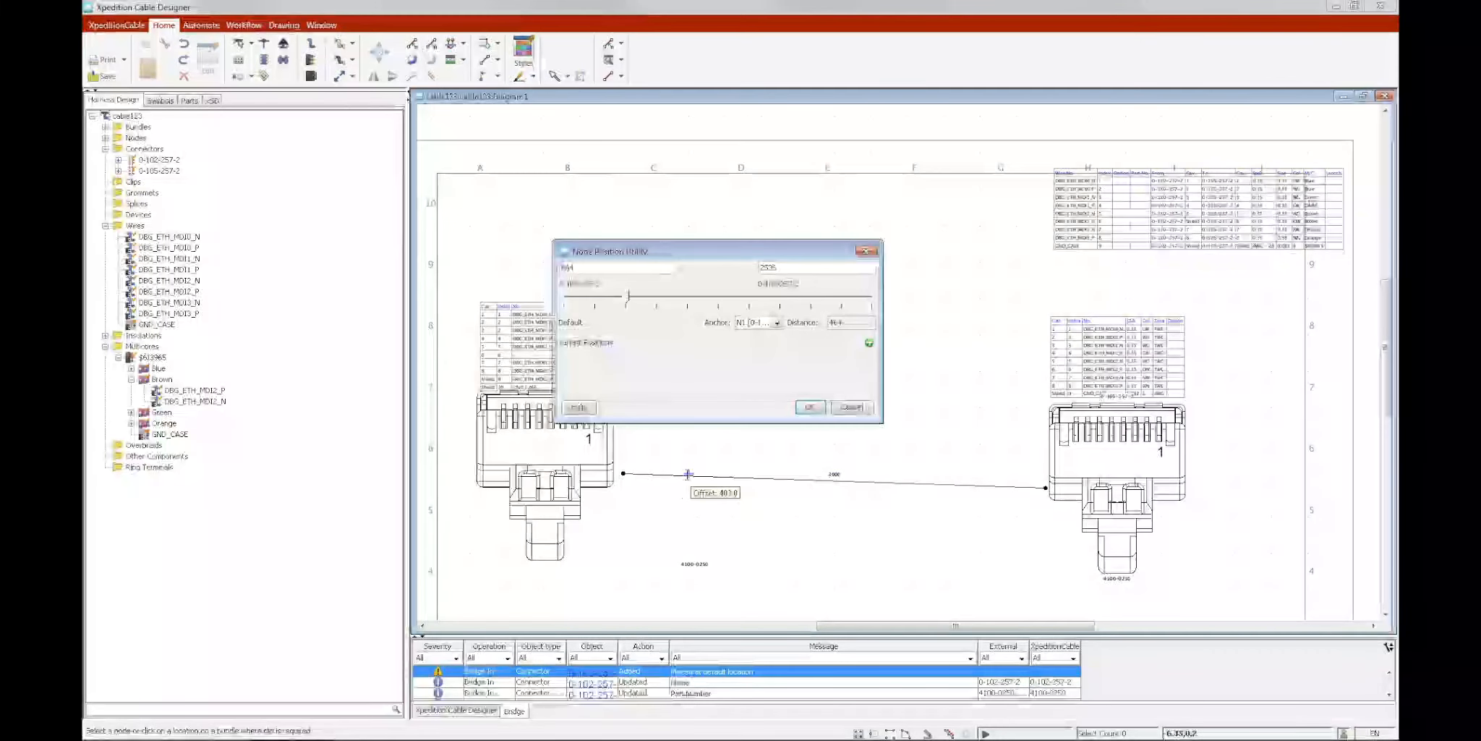
{"action": "left_click", "coordinate": [809, 407]}
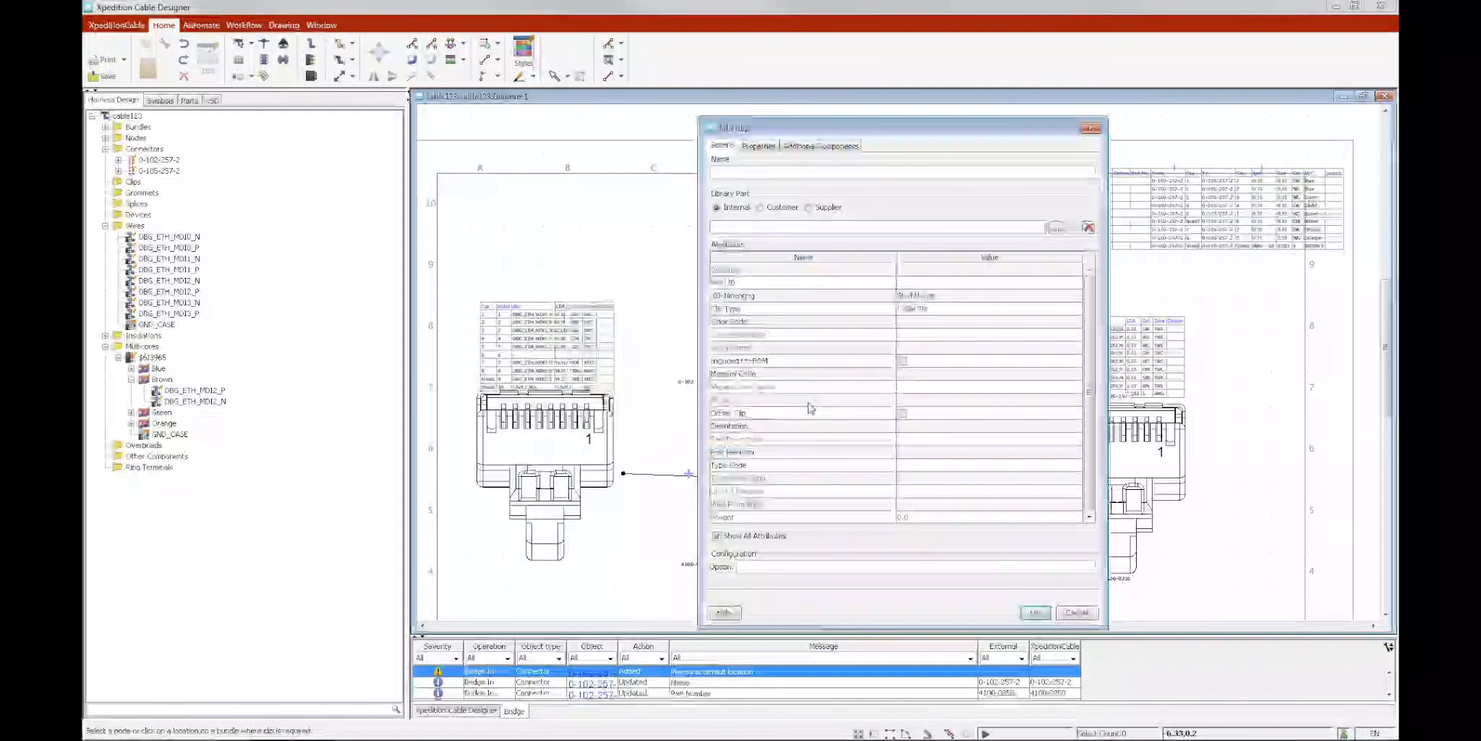
{"action": "left_click", "coordinate": [1057, 227]}
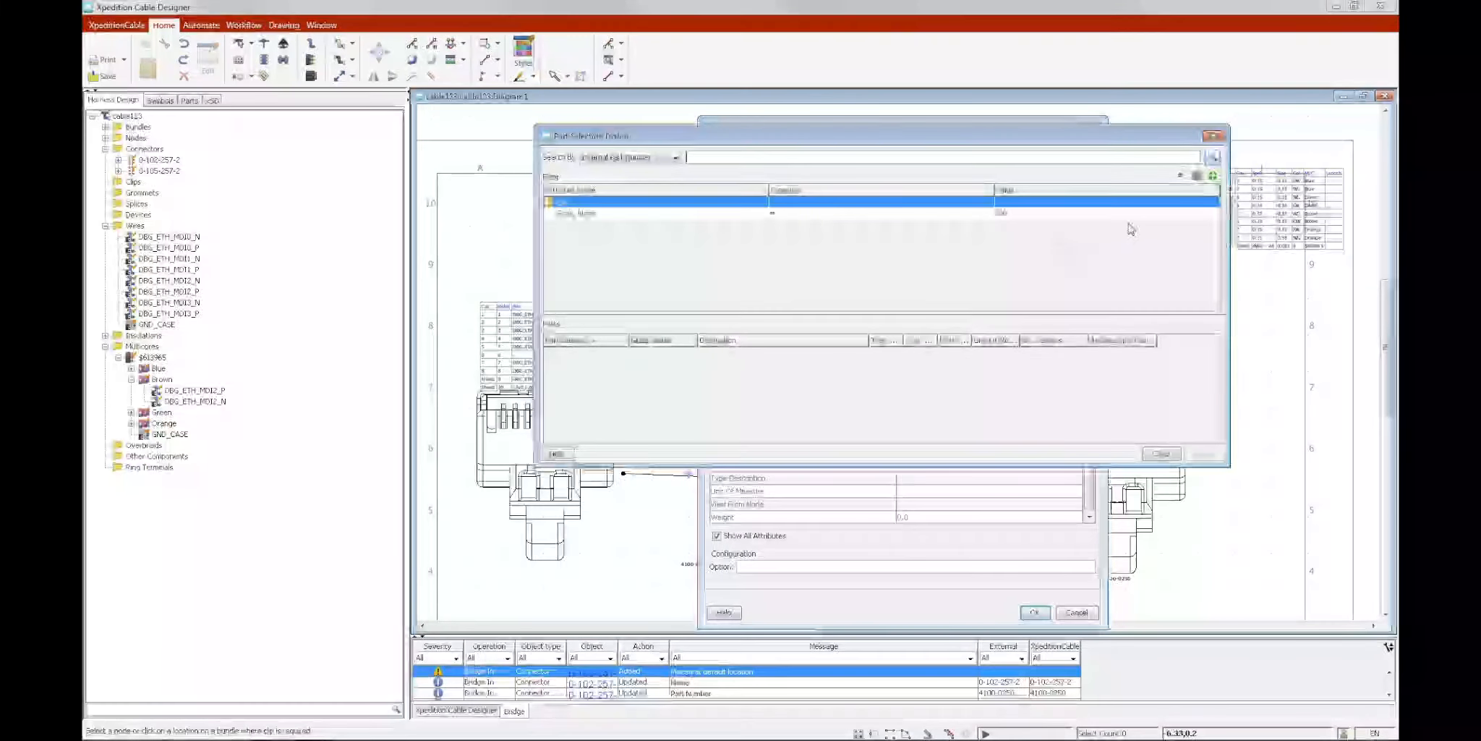
{"action": "left_click", "coordinate": [1201, 453]}
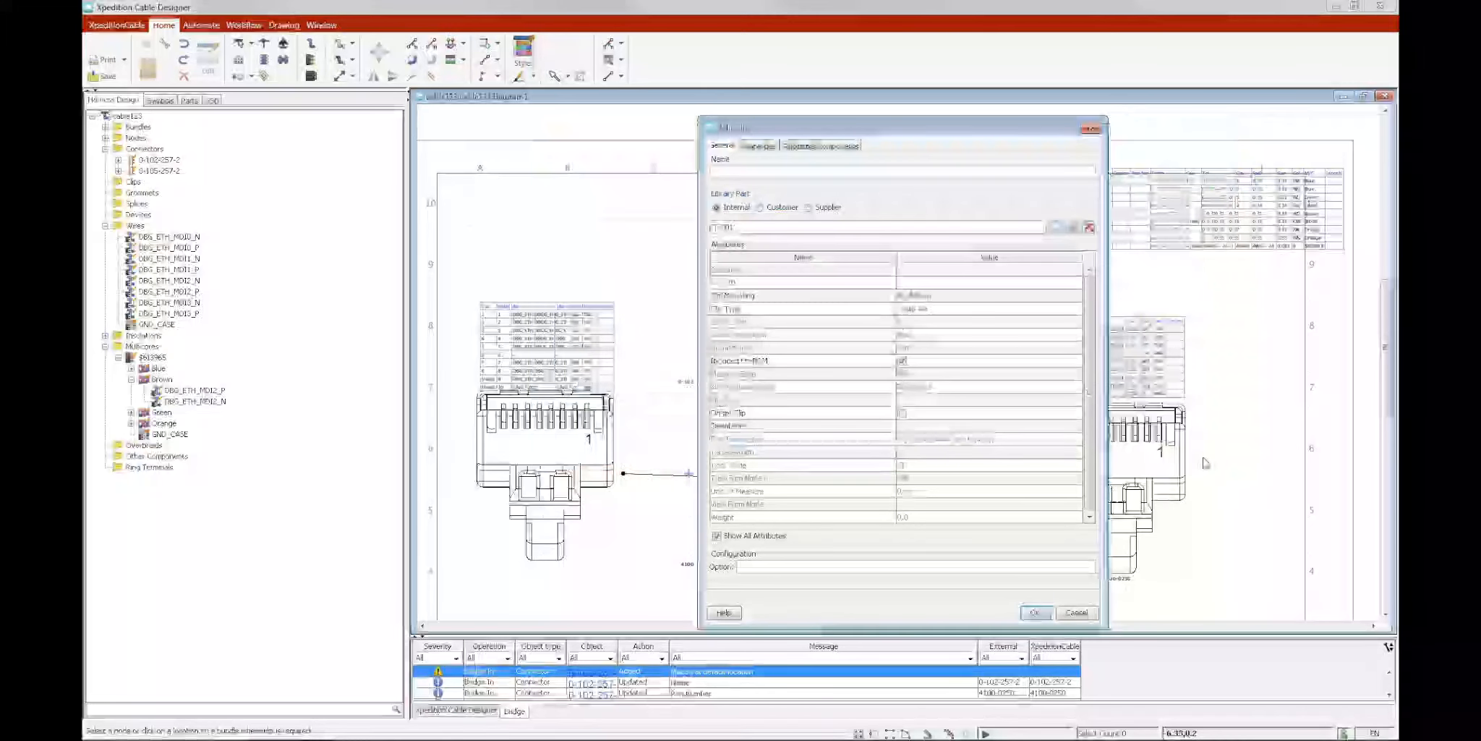
{"action": "left_click", "coordinate": [1035, 613]}
Define an insulation run along the bundle, starting 50 after CLIP1 and ending 50 before CLIP2.
{"action": "left_click", "coordinate": [344, 43]}
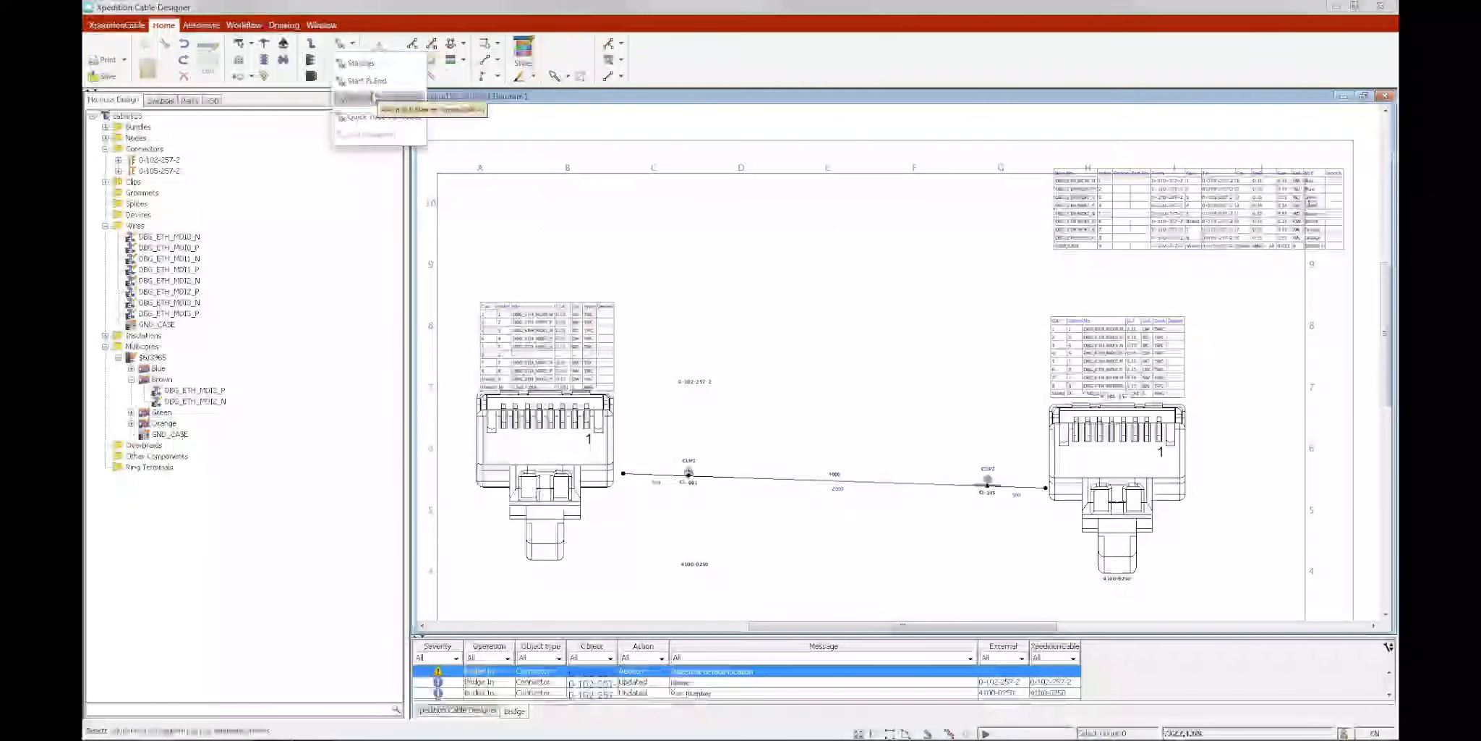
{"action": "left_click", "coordinate": [373, 97]}
{"action": "double_click", "coordinate": [595, 267]}
{"action": "type", "text": "50"}
{"action": "left_click", "coordinate": [810, 407]}
{"action": "left_click", "coordinate": [964, 484]}
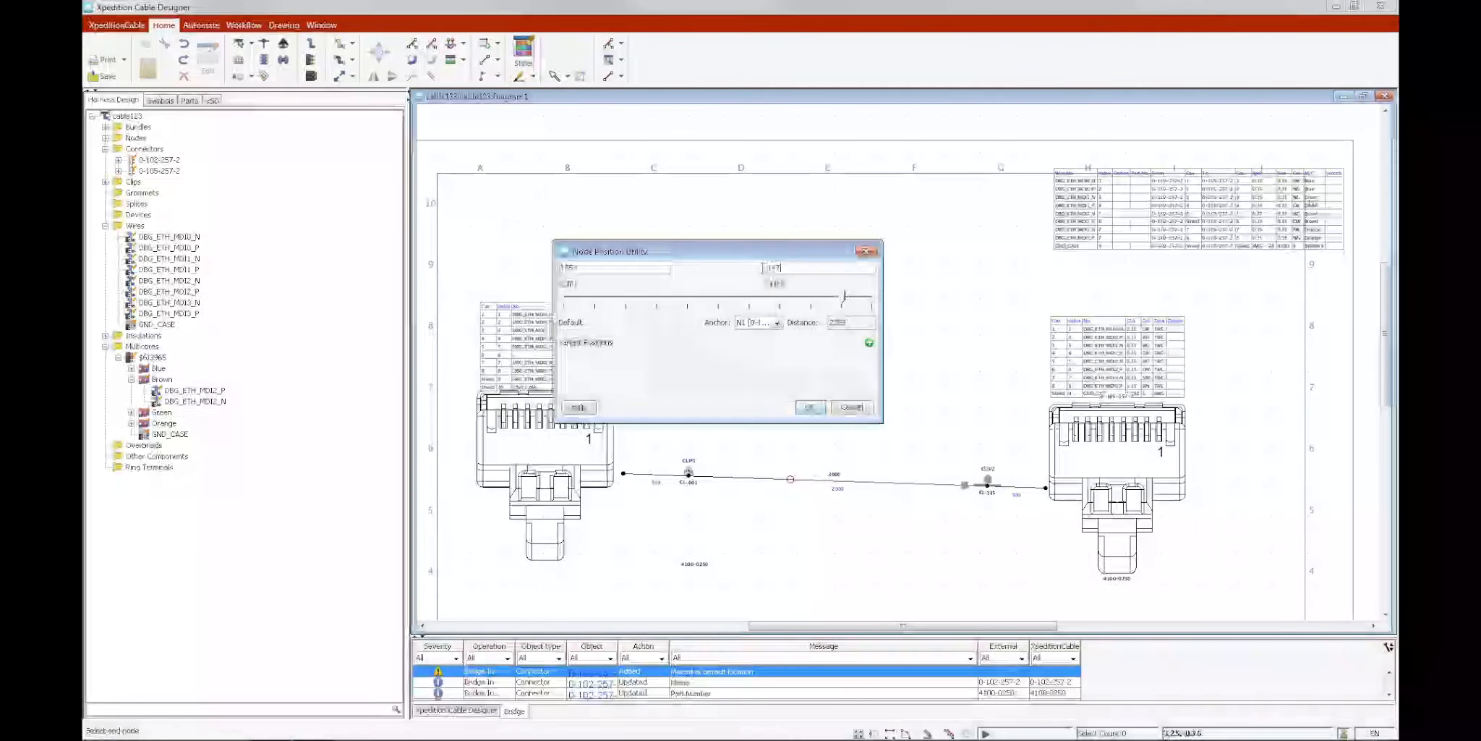
{"action": "left_click", "coordinate": [810, 407]}
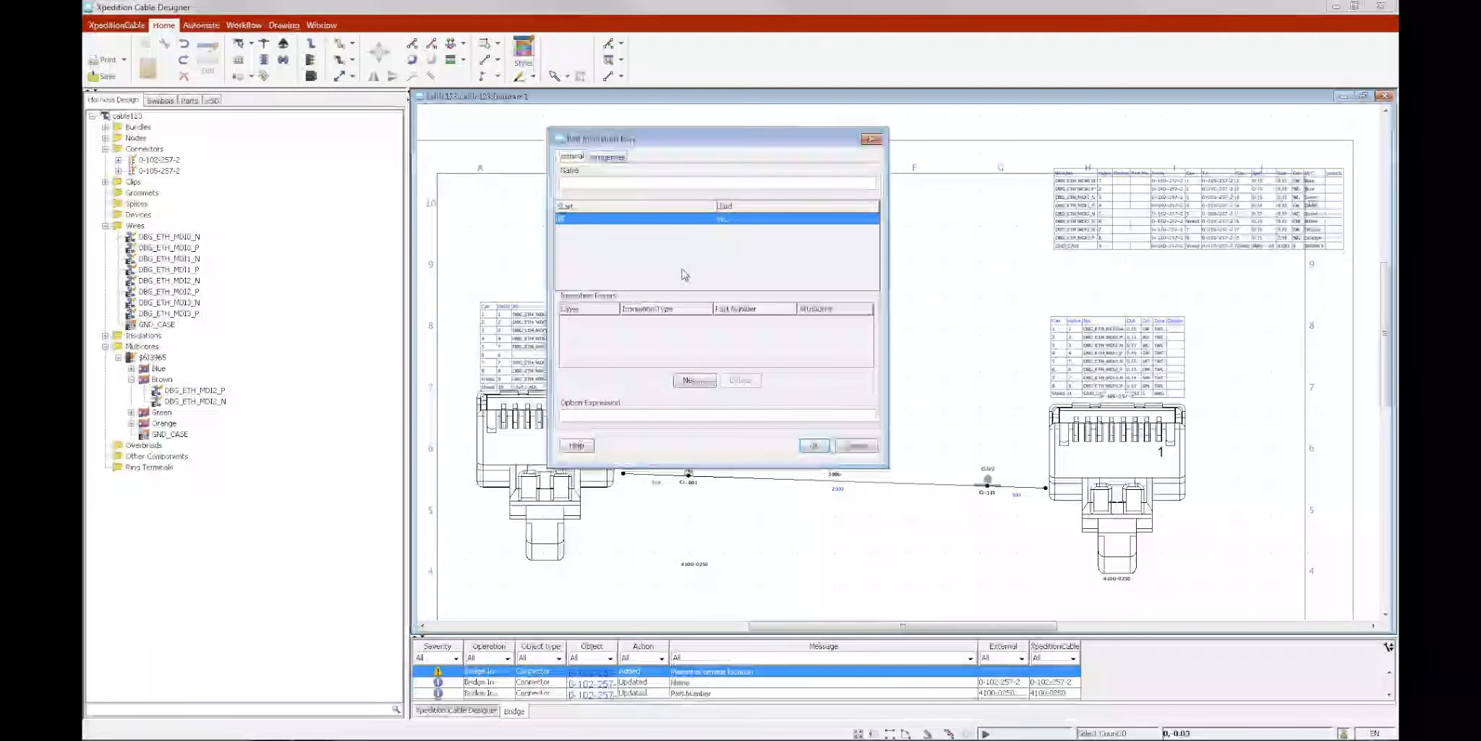
Add a tube insulation layer with an internal library part to the run, and move the run's start point close to CLIP1.
{"action": "left_click", "coordinate": [885, 208]}
{"action": "left_click", "coordinate": [876, 231]}
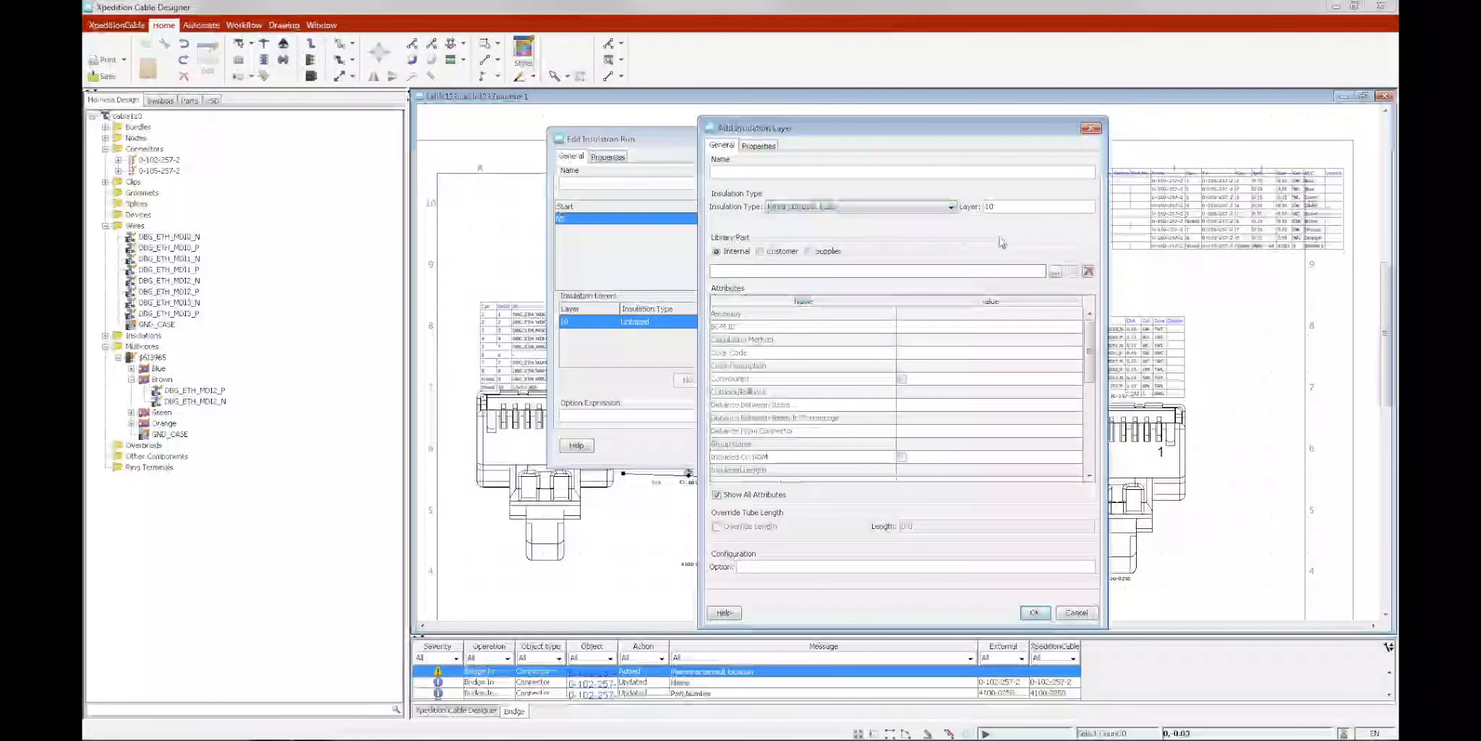
{"action": "left_click", "coordinate": [1056, 271]}
{"action": "left_click", "coordinate": [765, 418]}
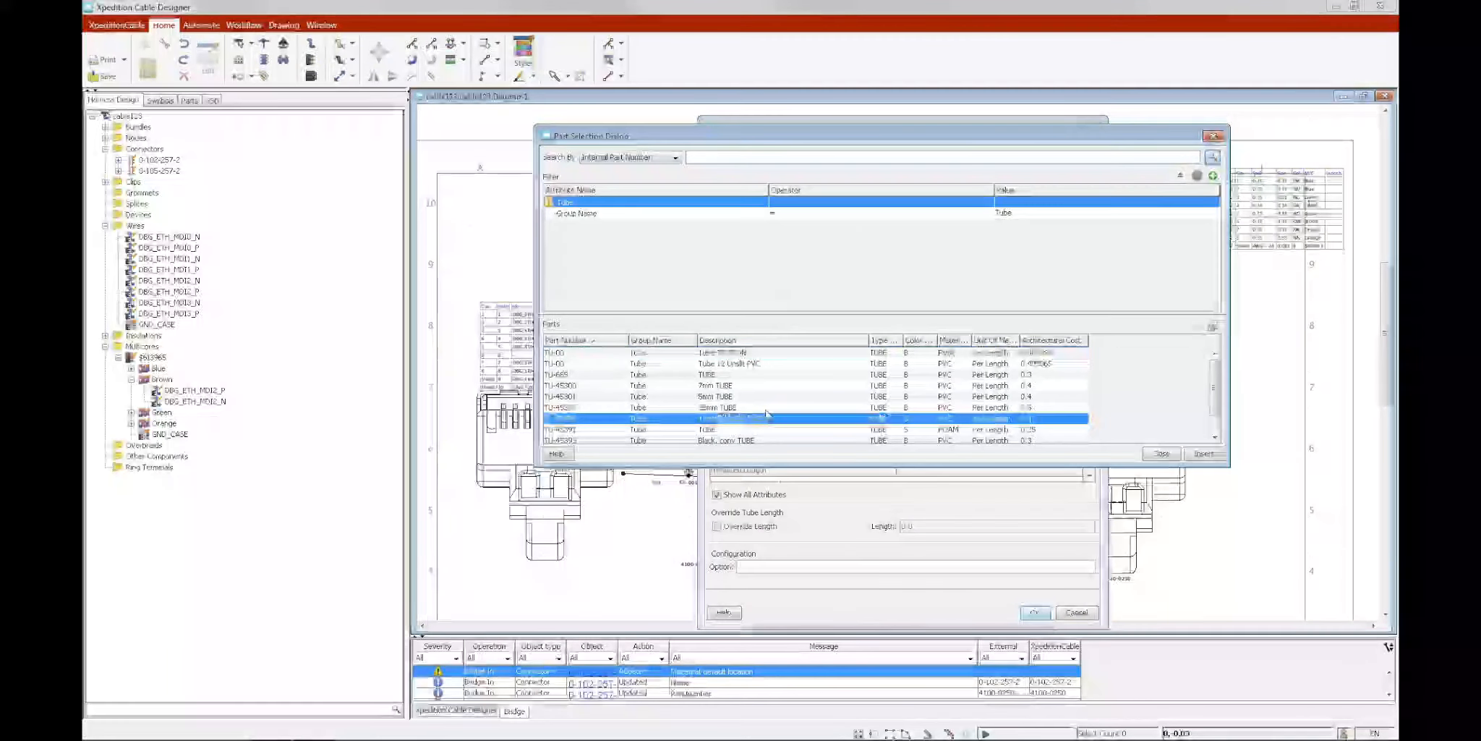
{"action": "left_click", "coordinate": [792, 410]}
{"action": "left_click", "coordinate": [1203, 454]}
{"action": "left_click", "coordinate": [1038, 611]}
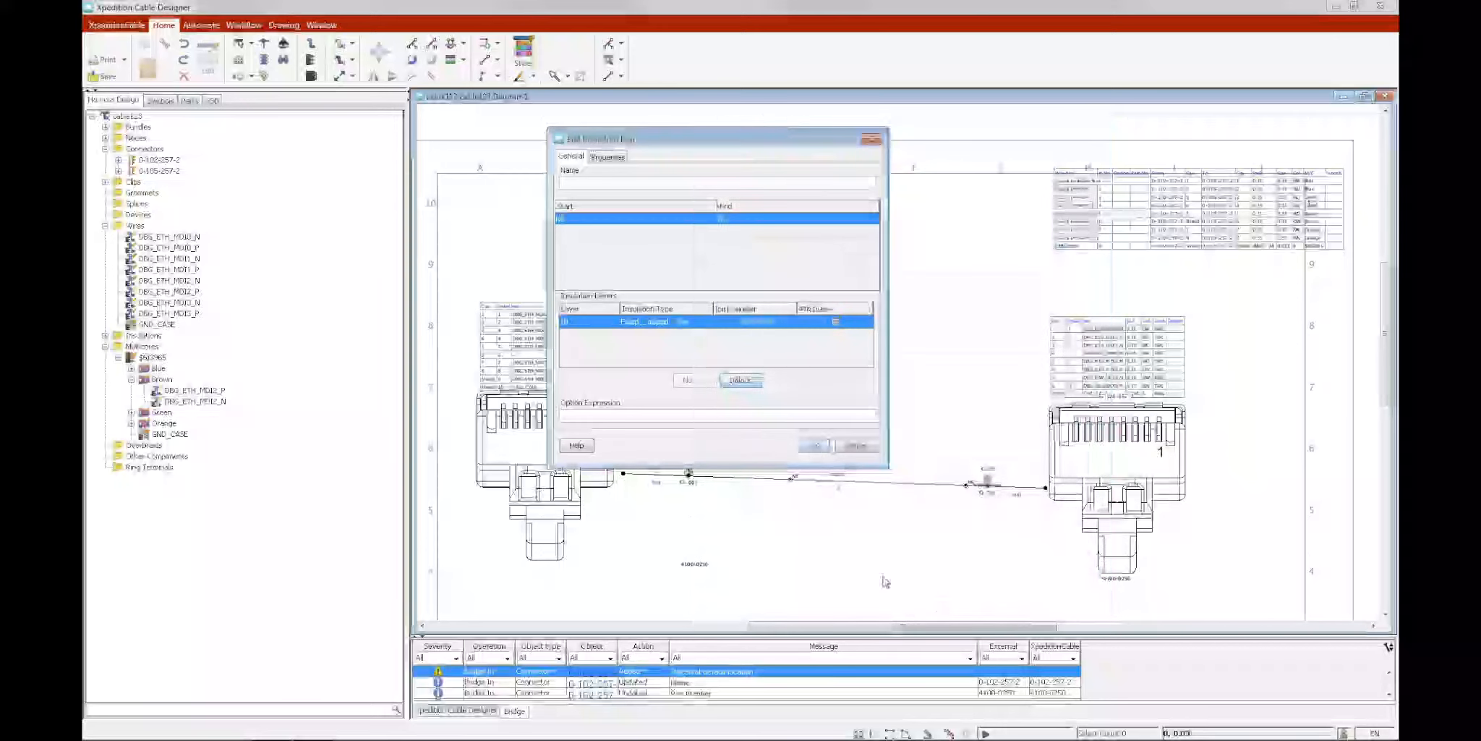
{"action": "left_click", "coordinate": [818, 445]}
{"action": "scroll", "coordinate": [789, 476], "scroll_direction": "up", "scroll_amount": 3}
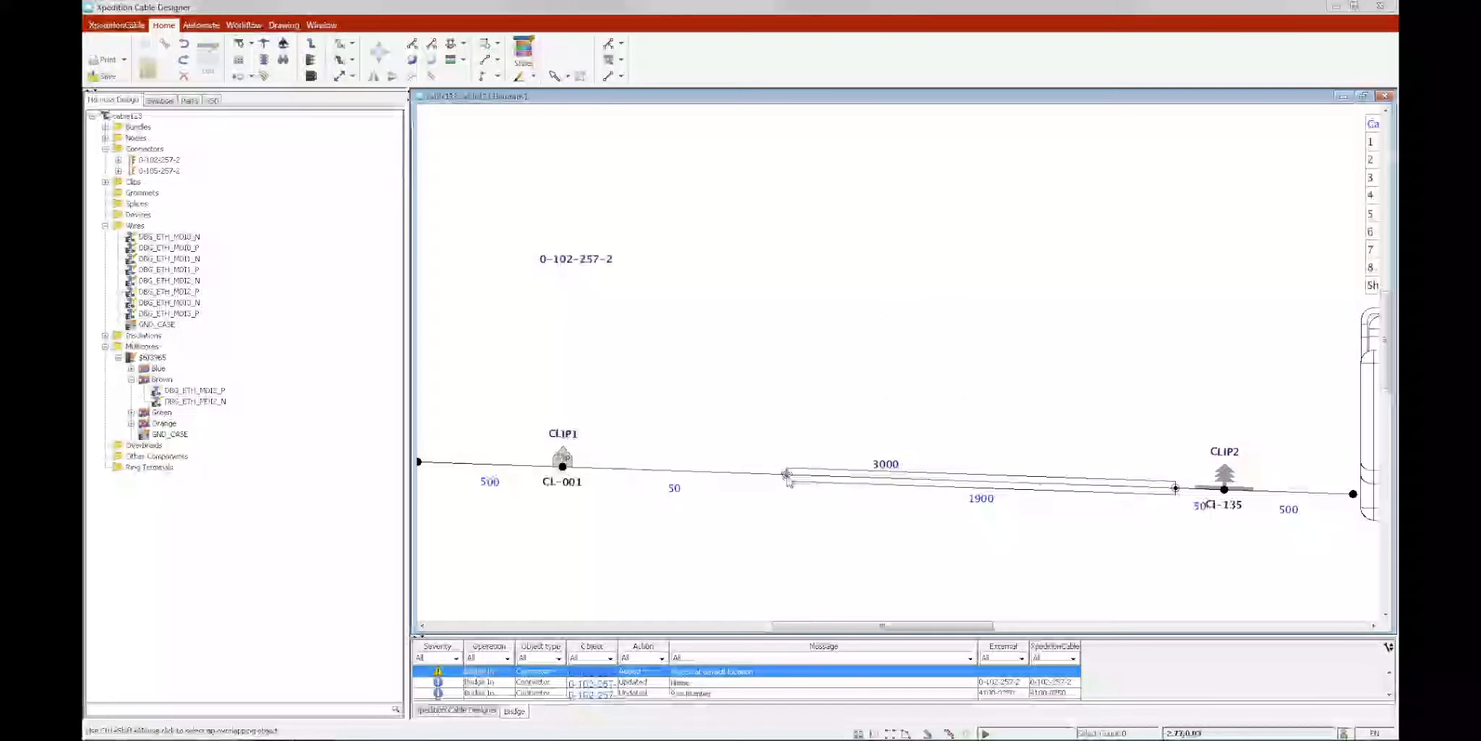
{"action": "left_click_drag", "start_coordinate": [788, 475], "coordinate": [617, 468]}
Calculate the insulation totals and the wire and multicore lengths.
{"action": "left_click", "coordinate": [201, 25]}
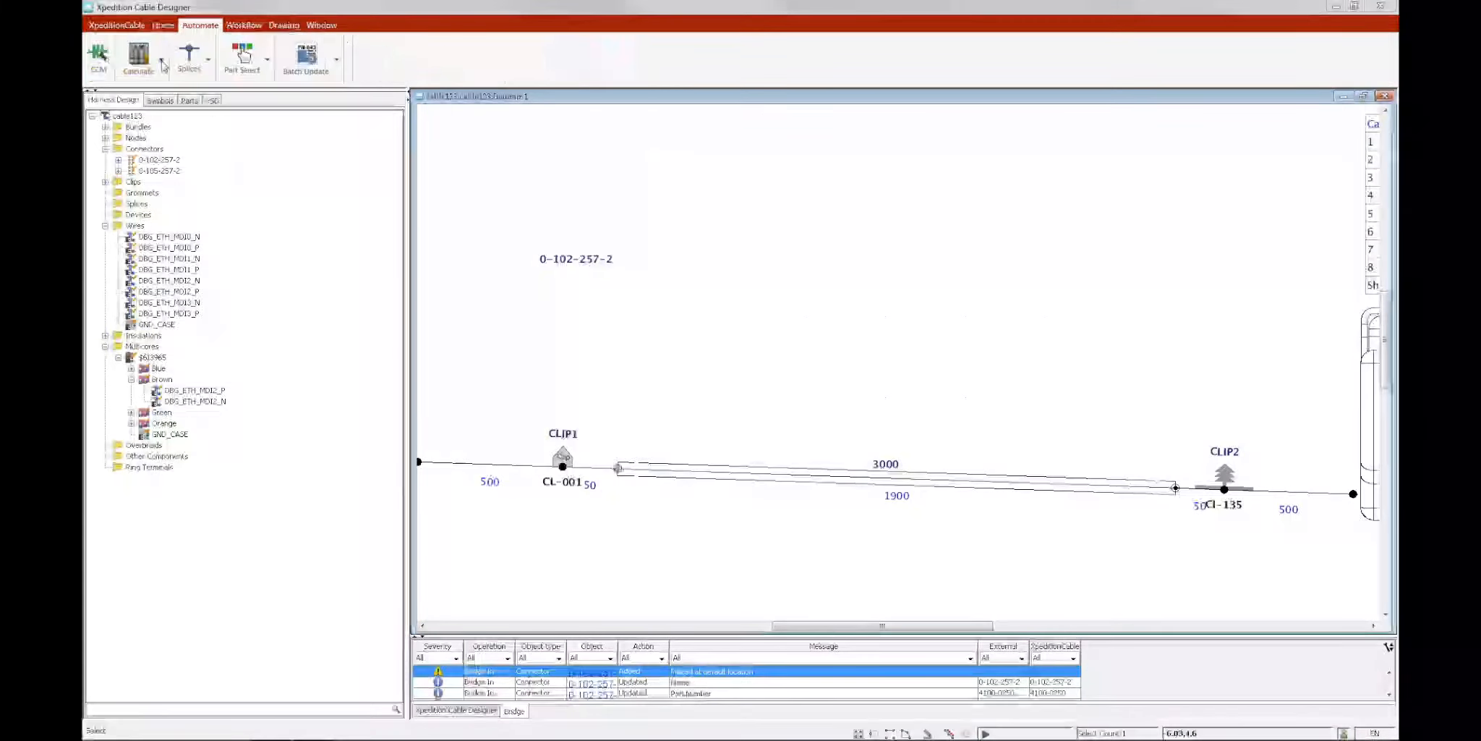
{"action": "left_click", "coordinate": [139, 58]}
{"action": "left_click", "coordinate": [182, 137]}
{"action": "left_click", "coordinate": [139, 58]}
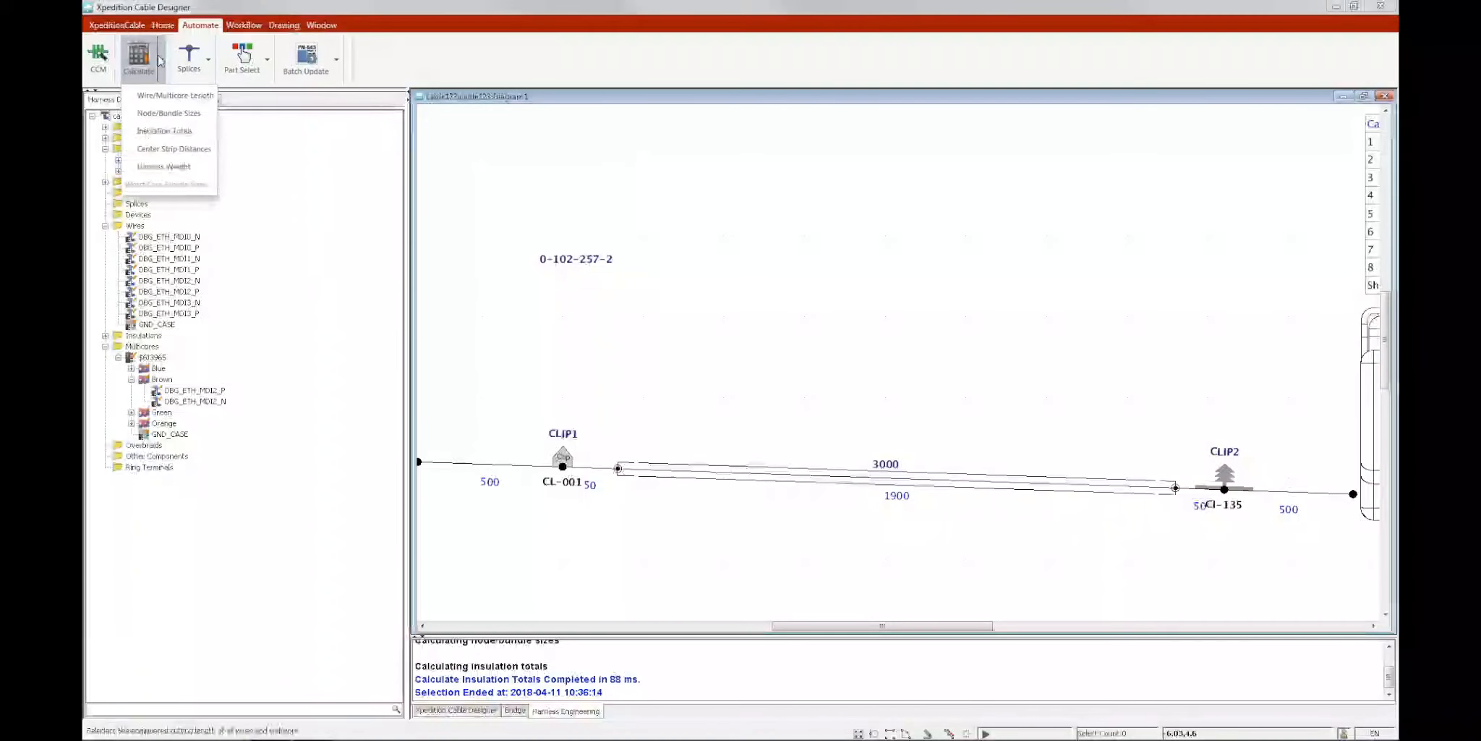
{"action": "left_click", "coordinate": [165, 94]}
{"action": "scroll", "coordinate": [761, 274], "scroll_direction": "down", "scroll_amount": 3}
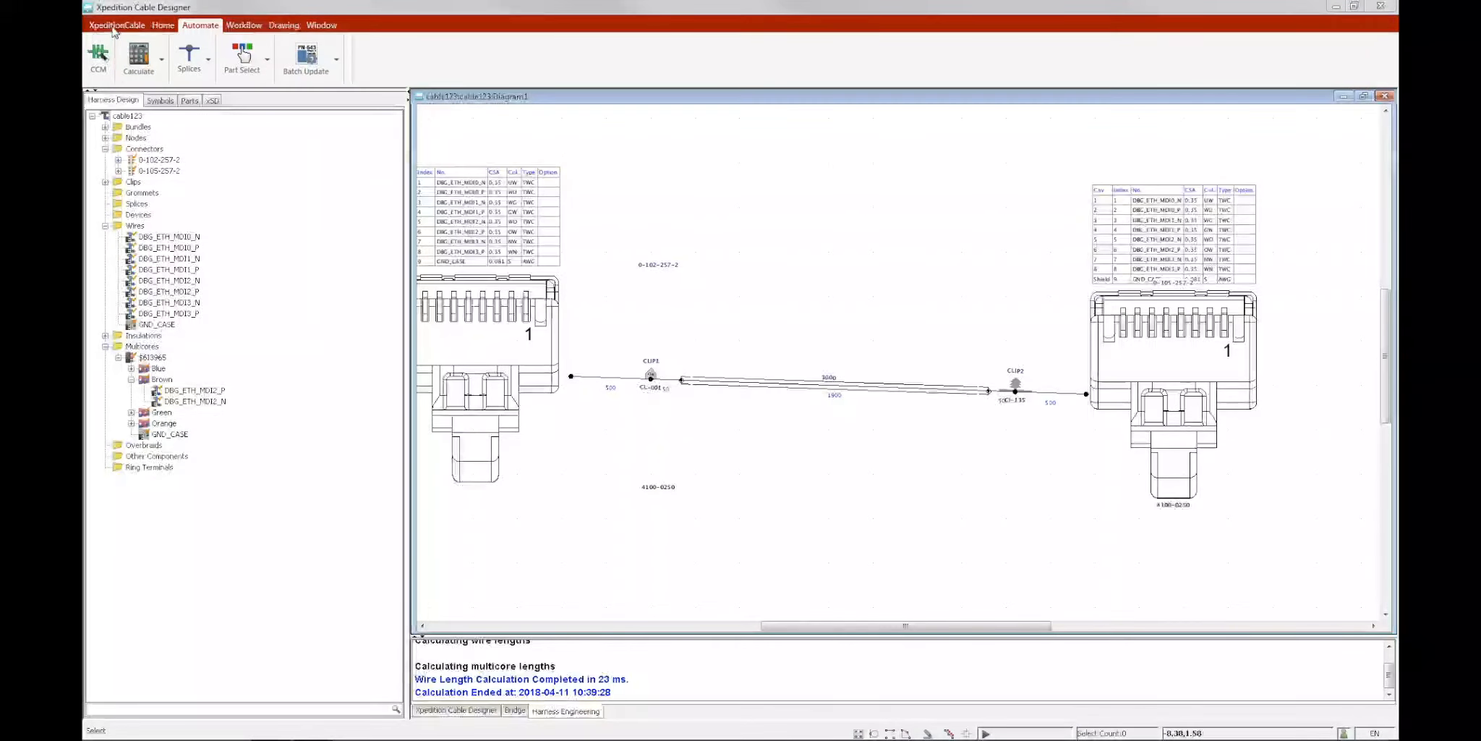
Check that a back annotation bundle is created on save, and save and close the cable assembly design.
{"action": "left_click", "coordinate": [116, 26]}
{"action": "left_click", "coordinate": [212, 100]}
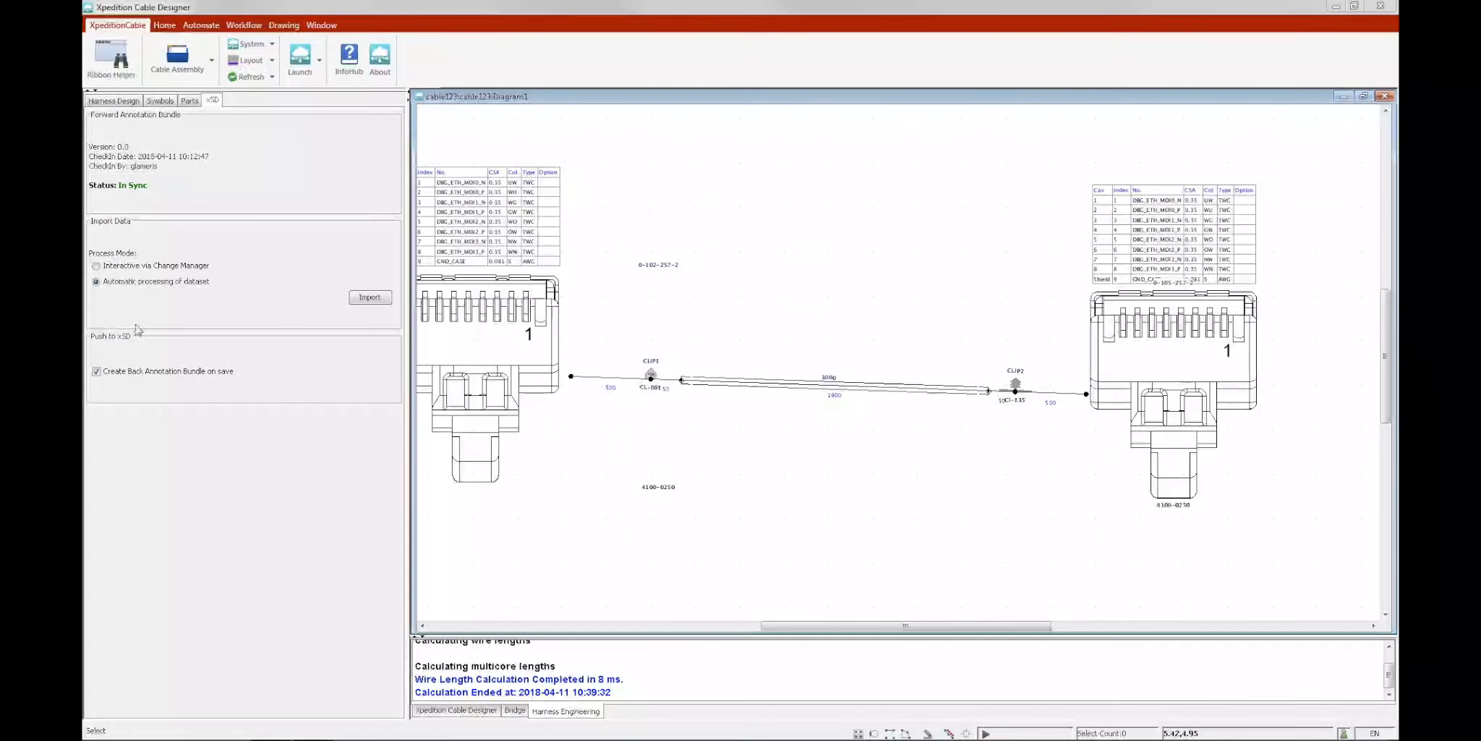
{"action": "left_click", "coordinate": [161, 25]}
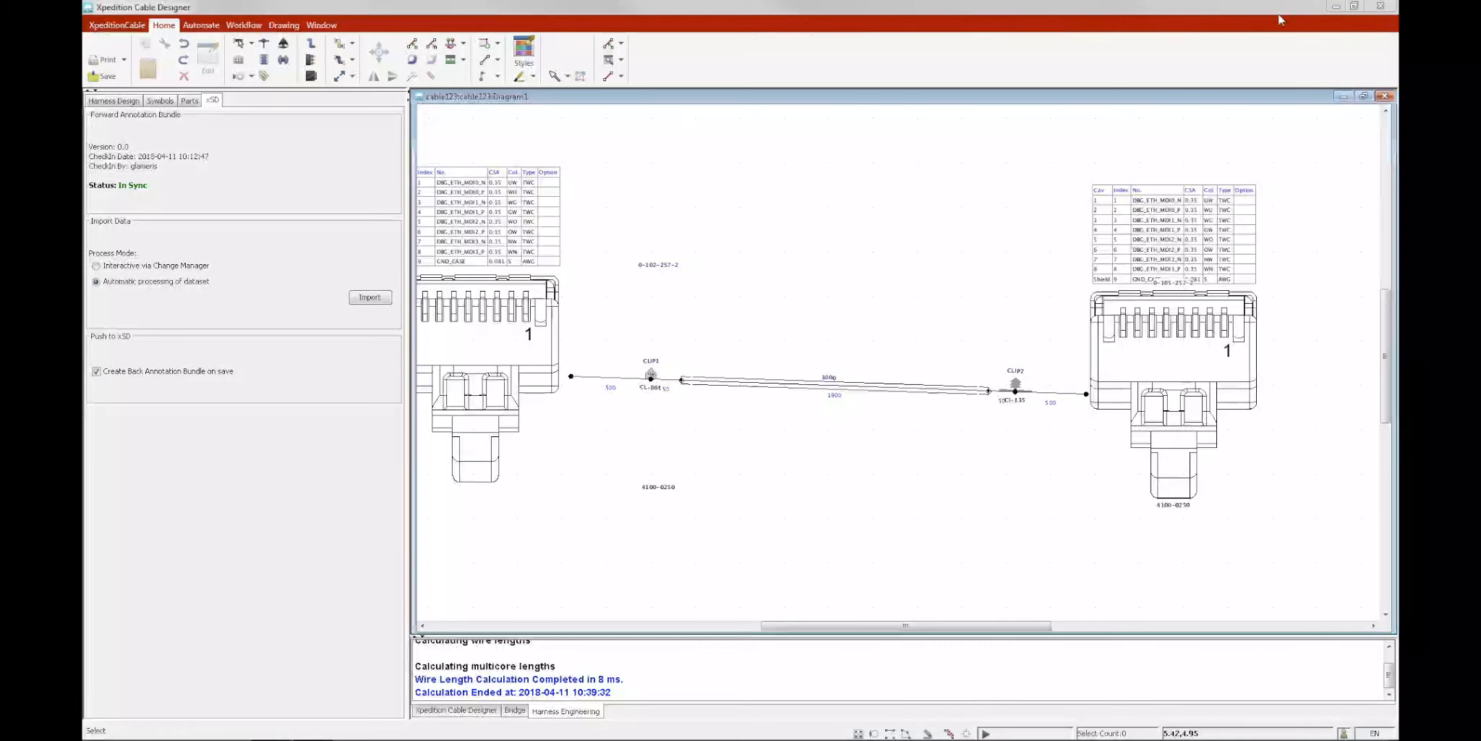
{"action": "left_click", "coordinate": [1379, 8]}
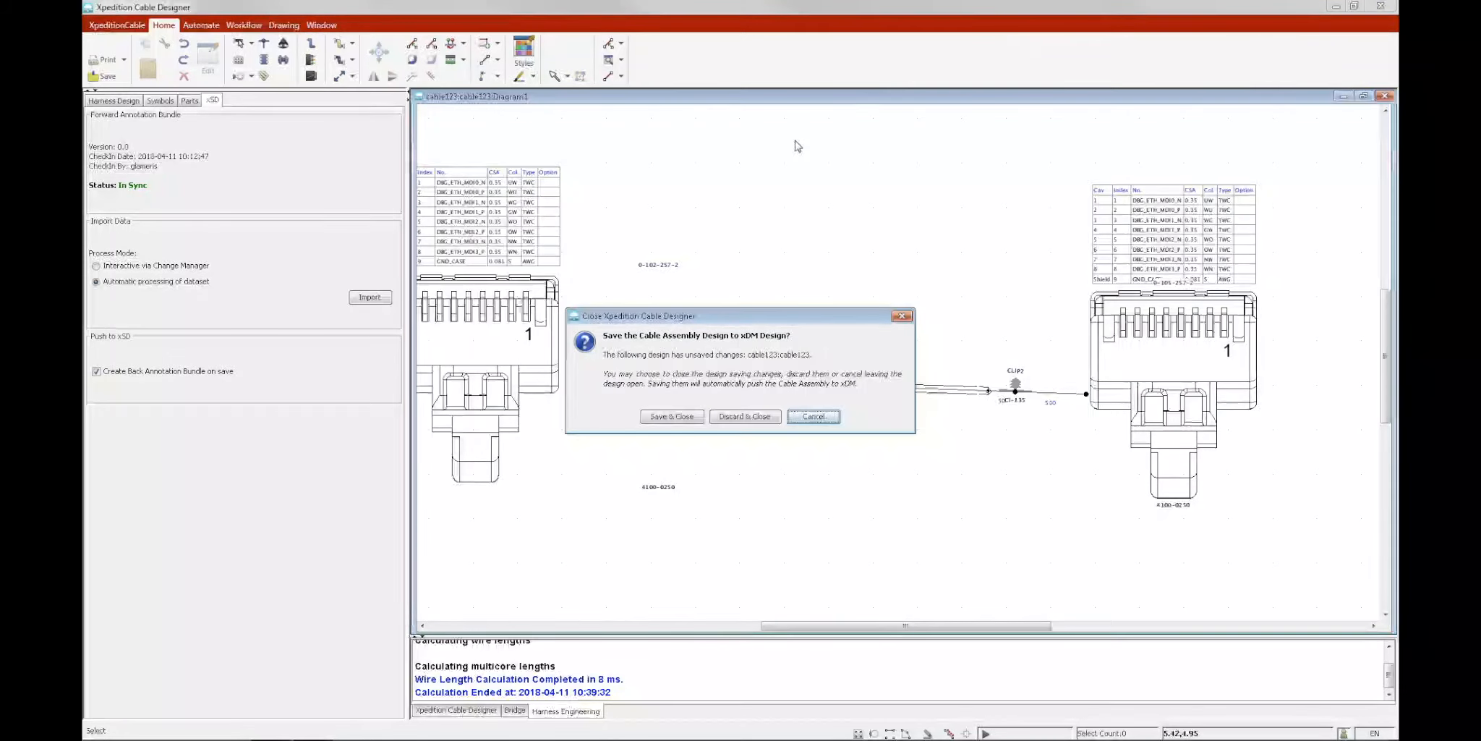
{"action": "left_click", "coordinate": [668, 419]}
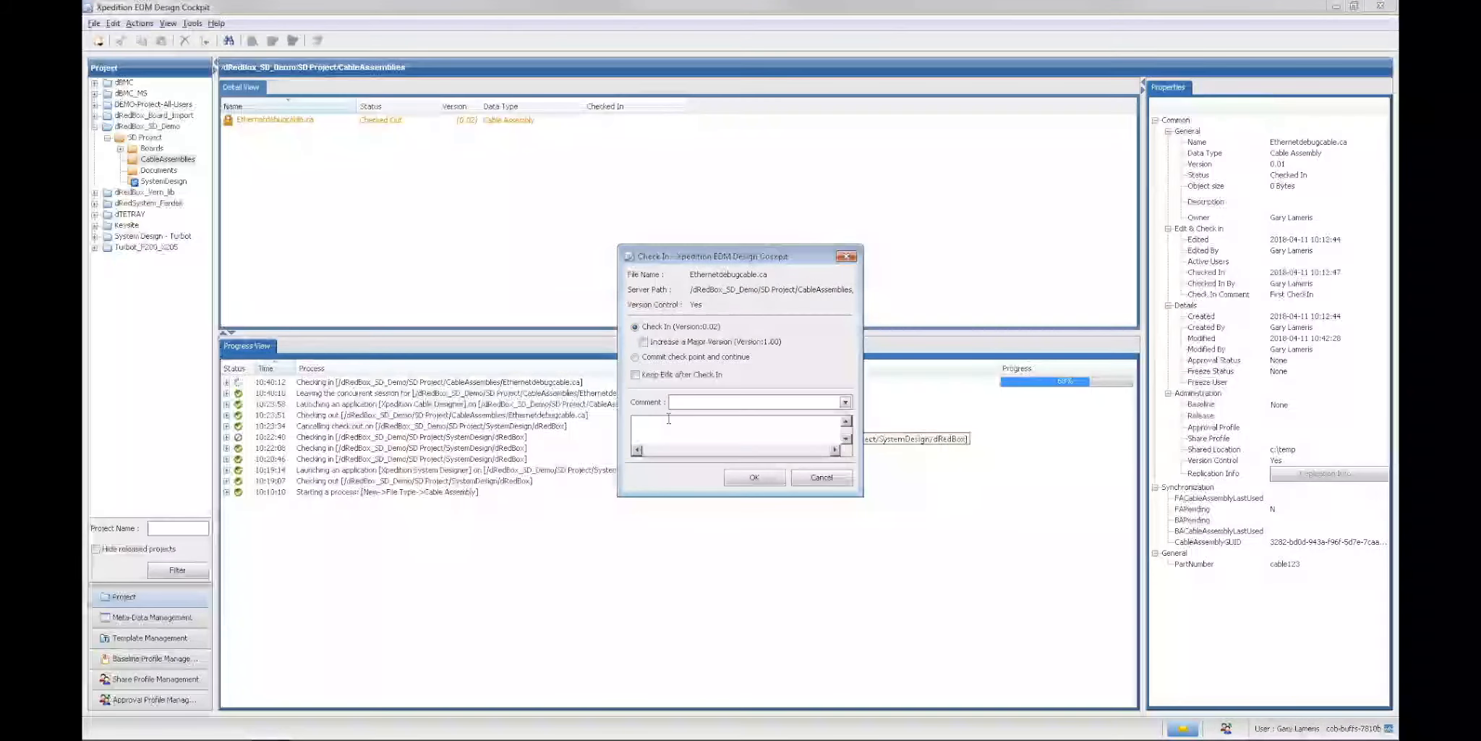
Check in Ethernetdebugcable.ca with a comment describing the wire bundle with clips and insulation tube.
{"action": "left_click", "coordinate": [699, 427]}
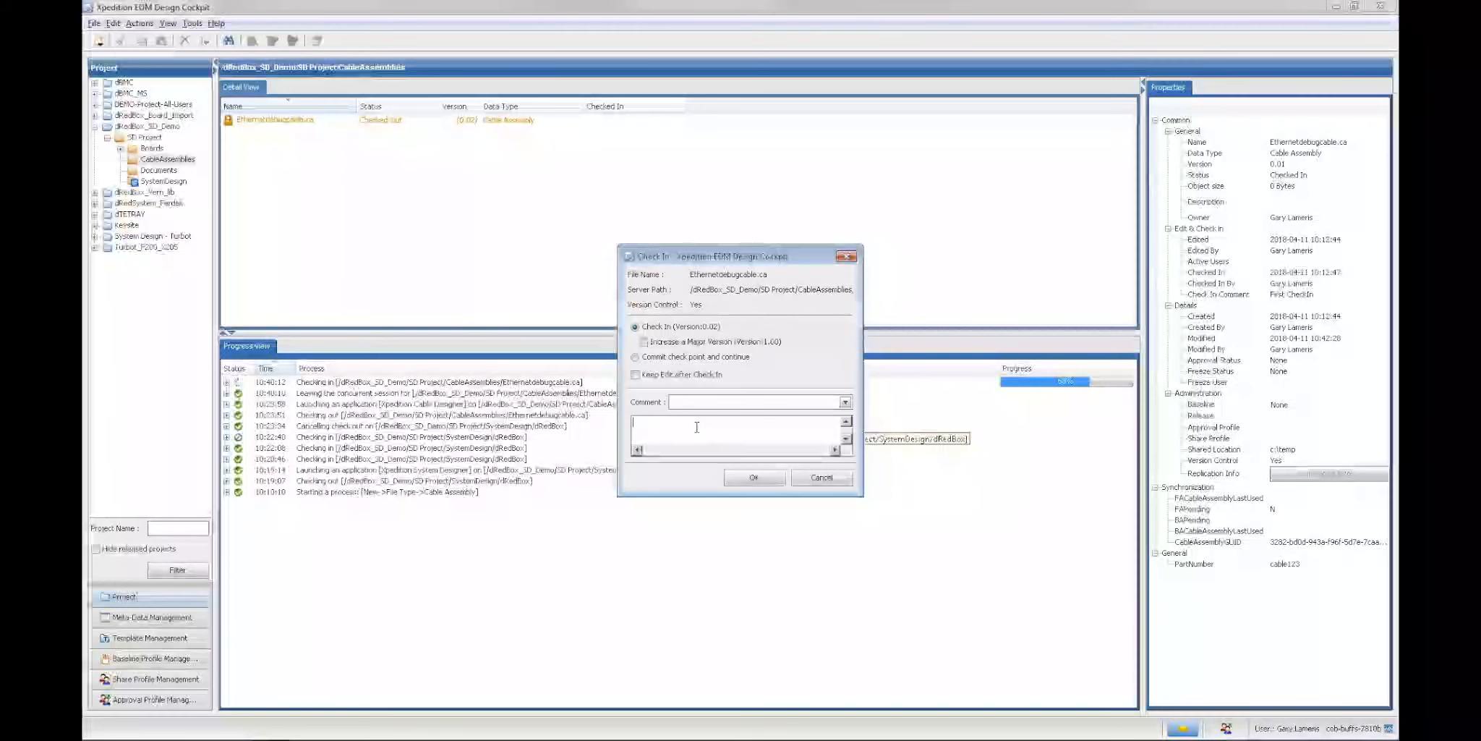
{"action": "type", "text": "Created for wire bundle with clips and insulation tube."}
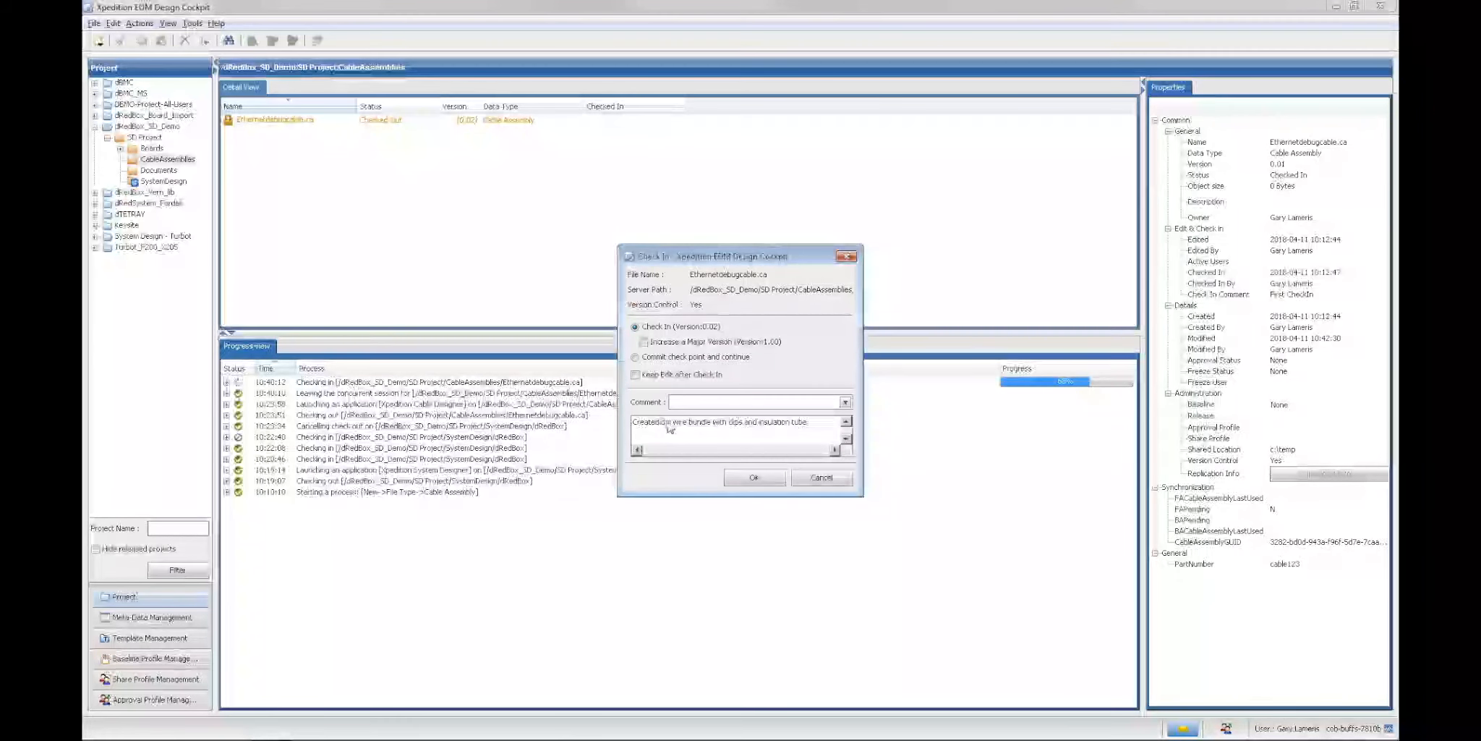
{"action": "left_click", "coordinate": [756, 478]}
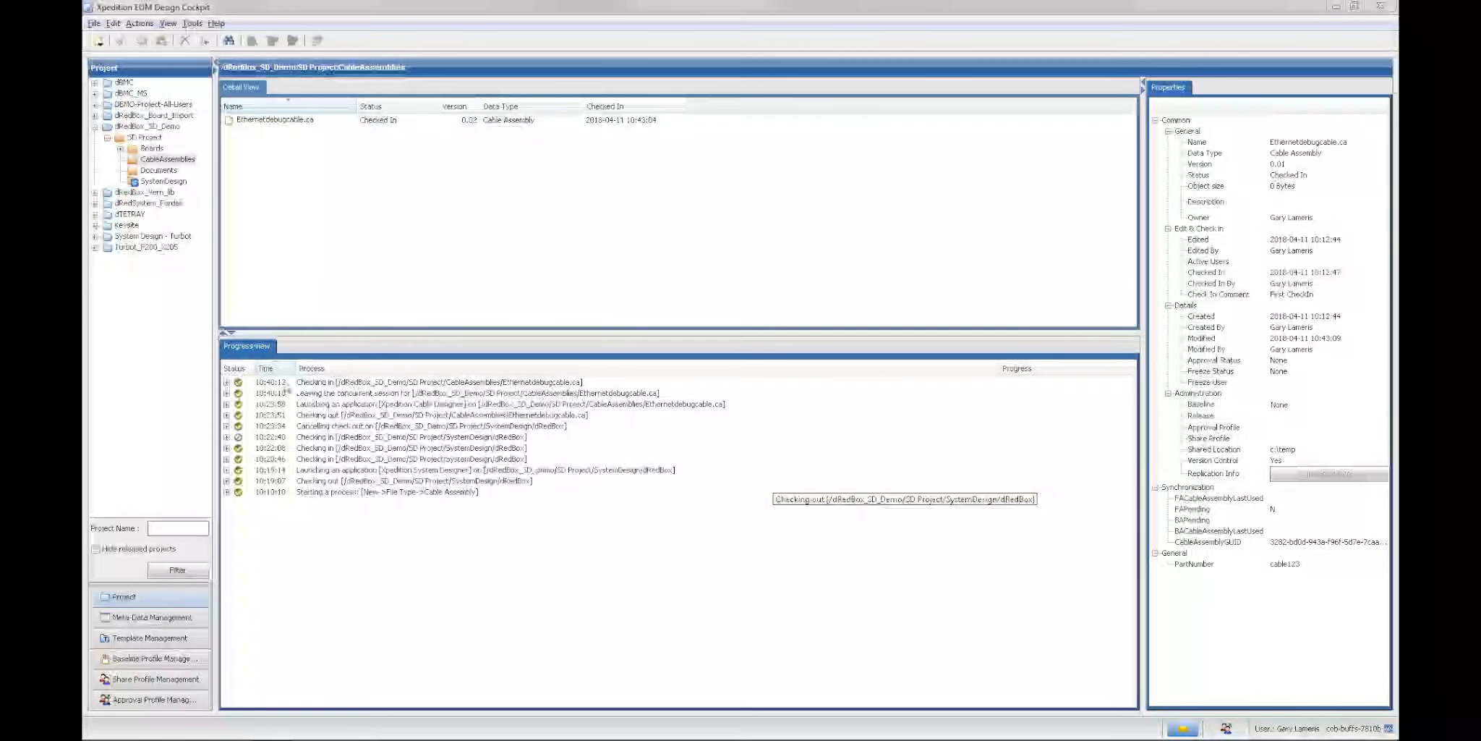
Open dRedBox from the SystemDesign container for exclusive editing in Xpedition System Designer.
{"action": "left_click", "coordinate": [181, 186]}
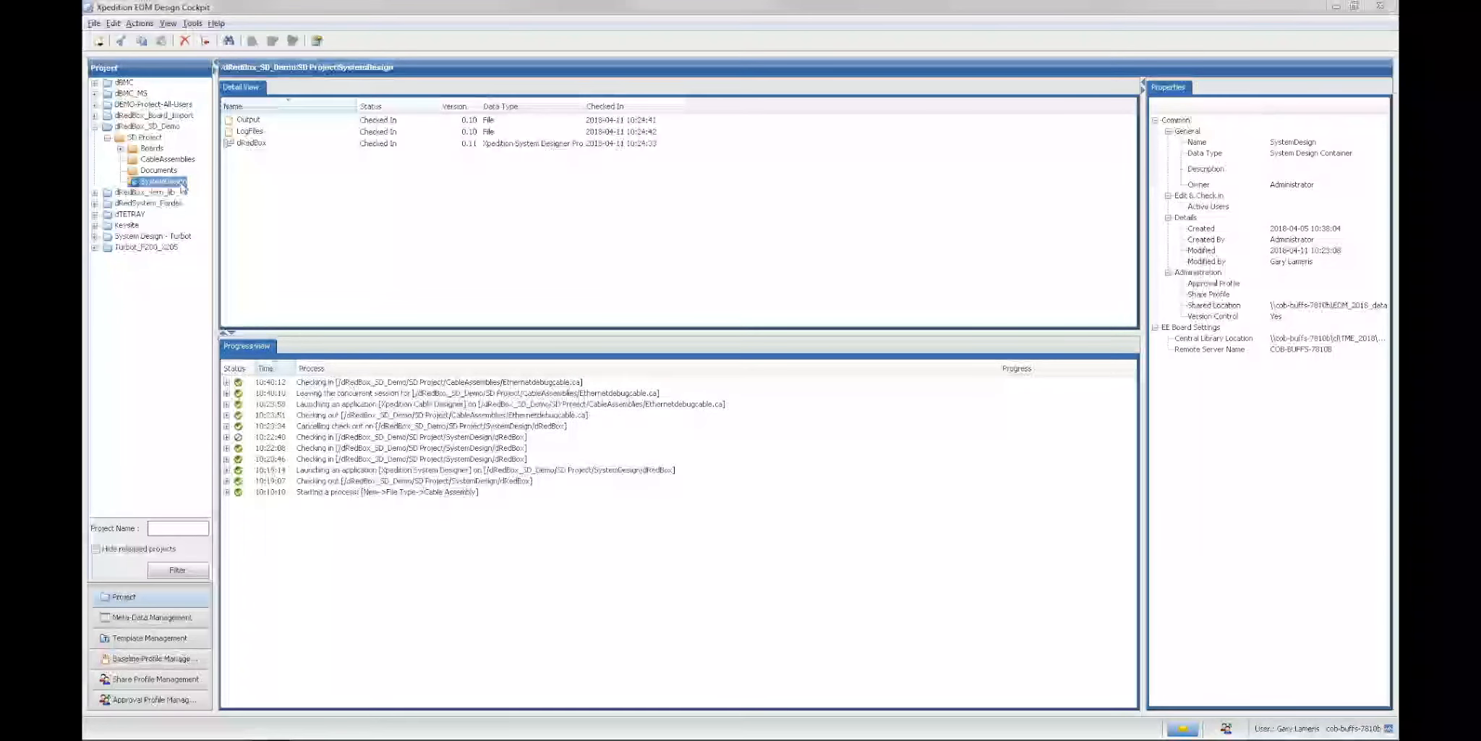
{"action": "right_click", "coordinate": [260, 144]}
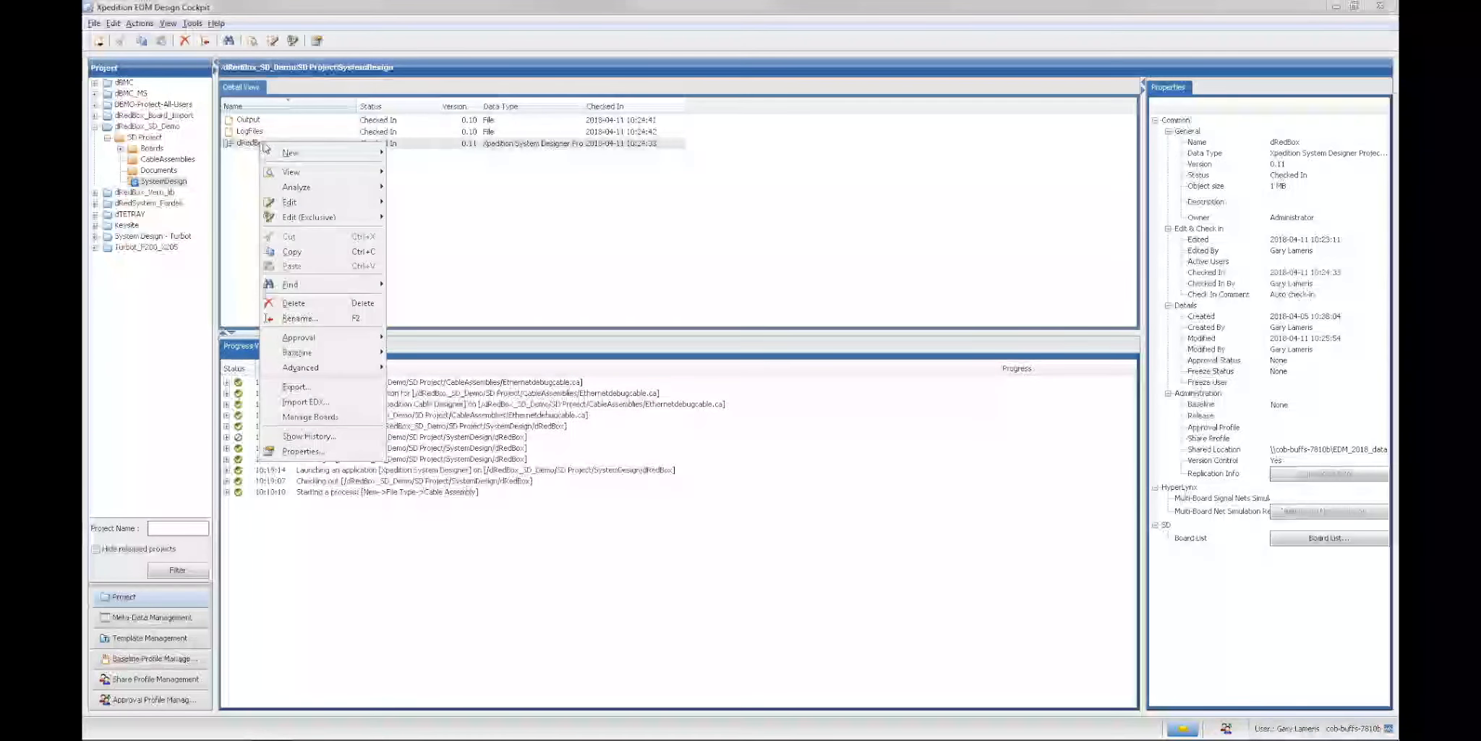
{"action": "mouse_move", "coordinate": [329, 222]}
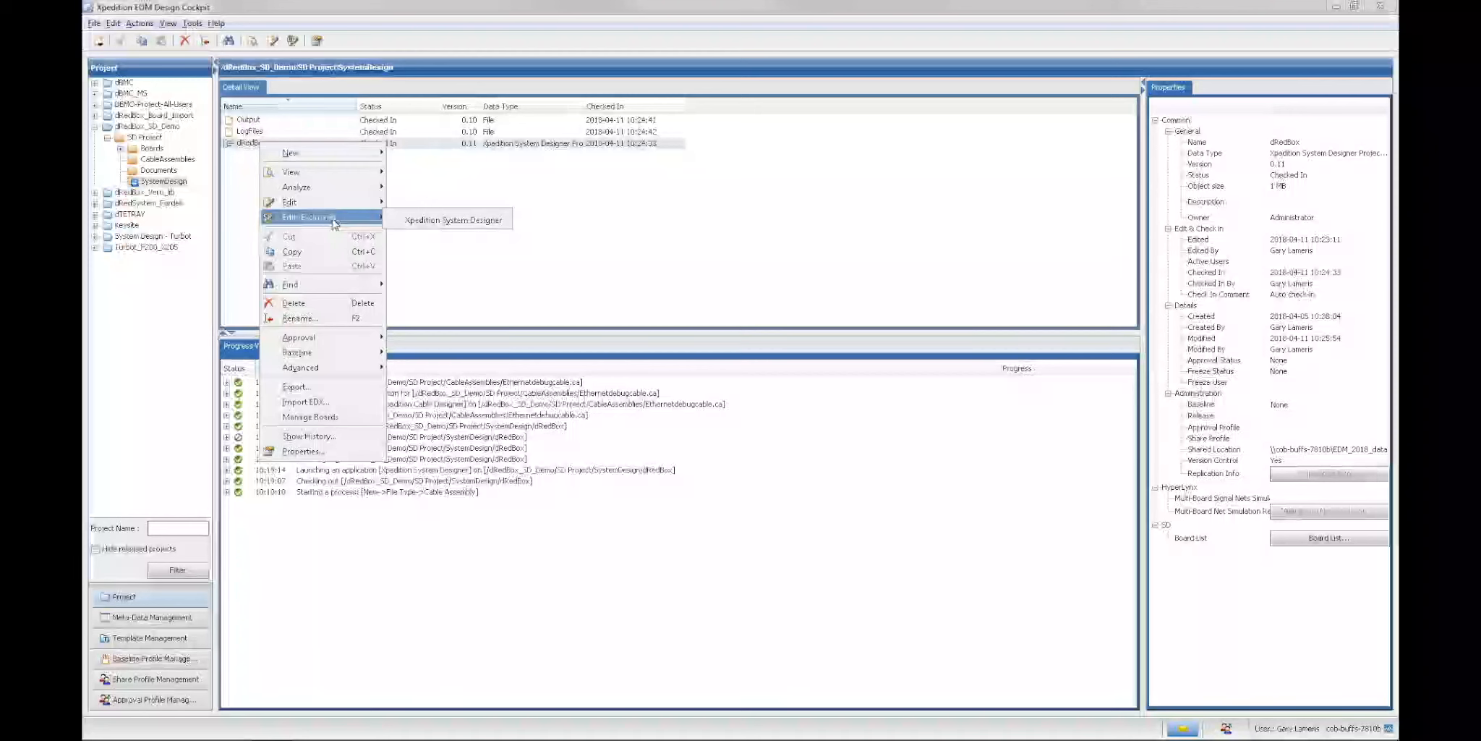
{"action": "left_click", "coordinate": [454, 220]}
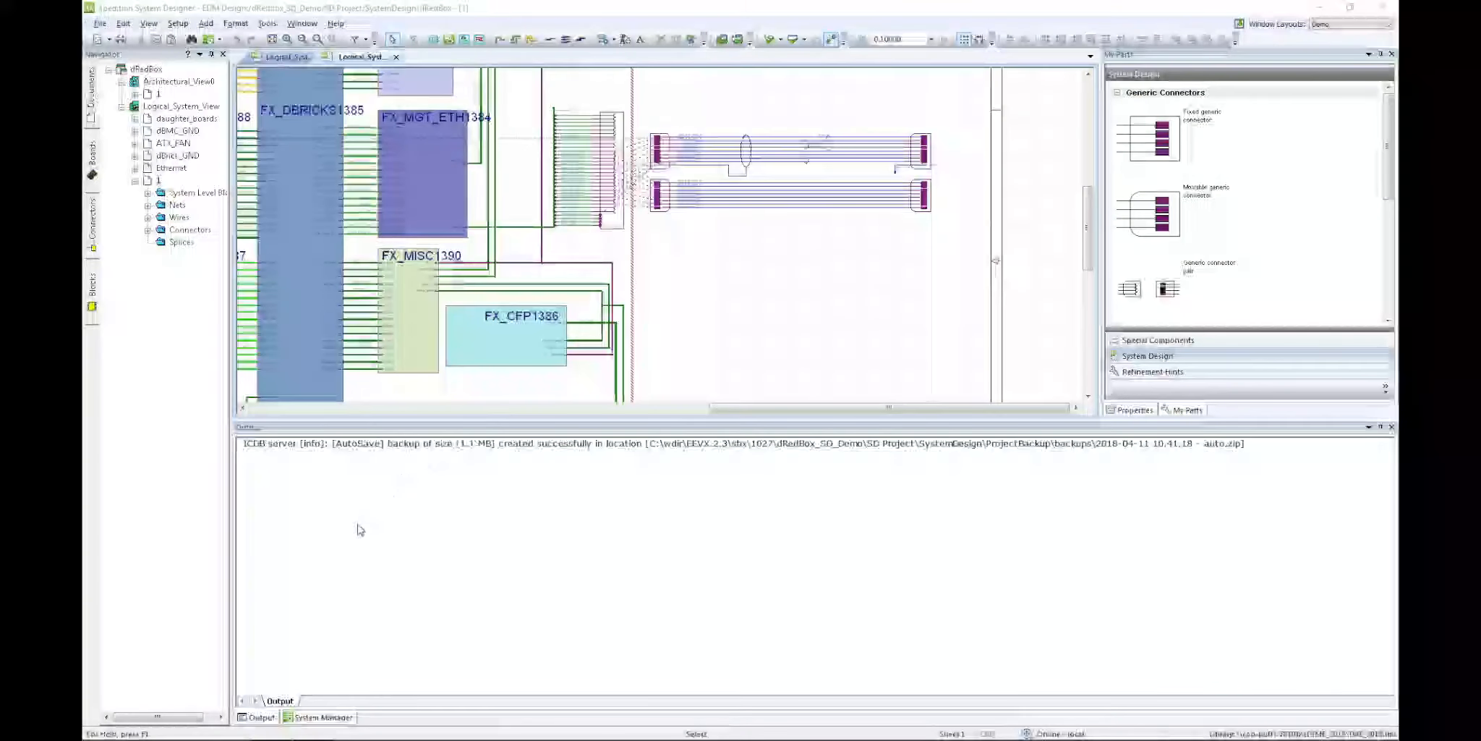
Examine the connectors and wires of the Ethernet_Debug cable assembly in the System Manager.
{"action": "left_click", "coordinate": [313, 718]}
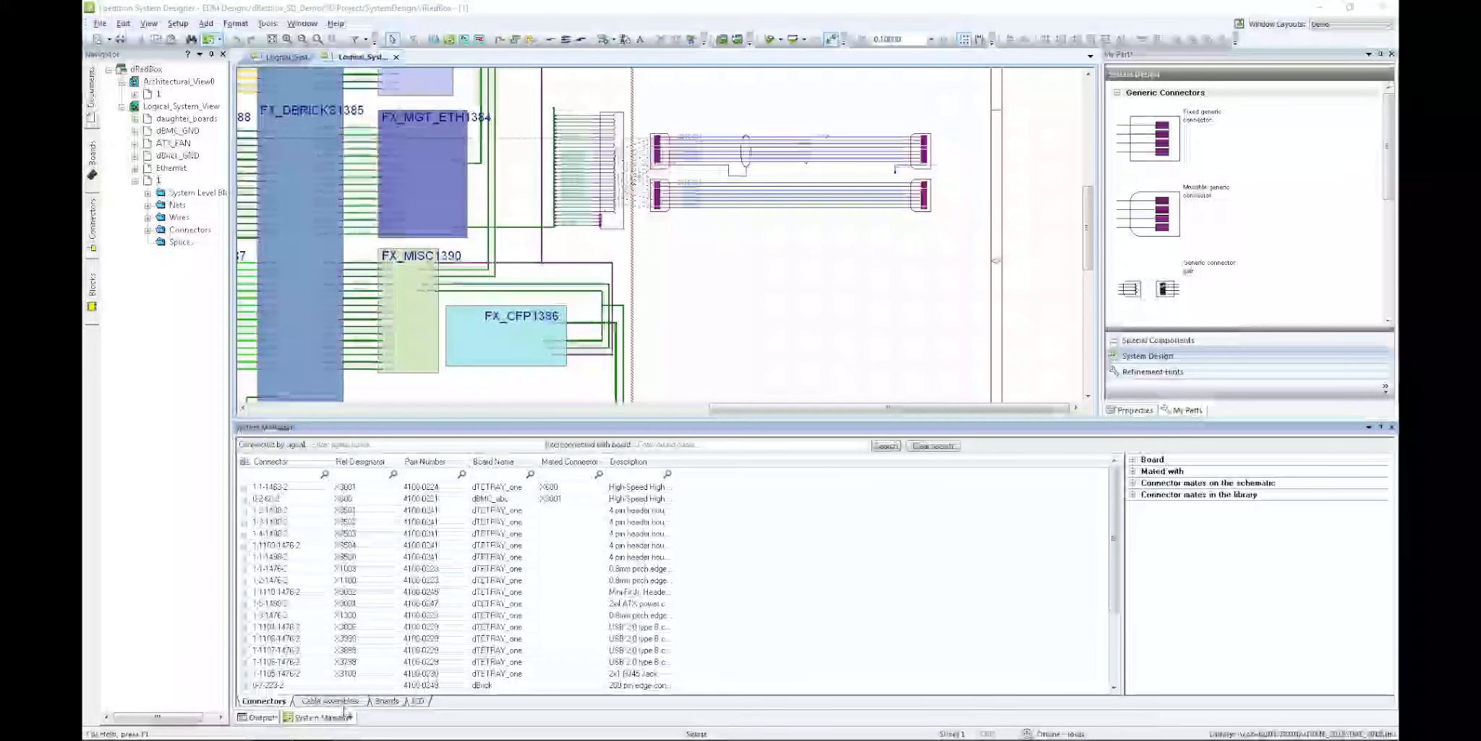
{"action": "left_click", "coordinate": [340, 700]}
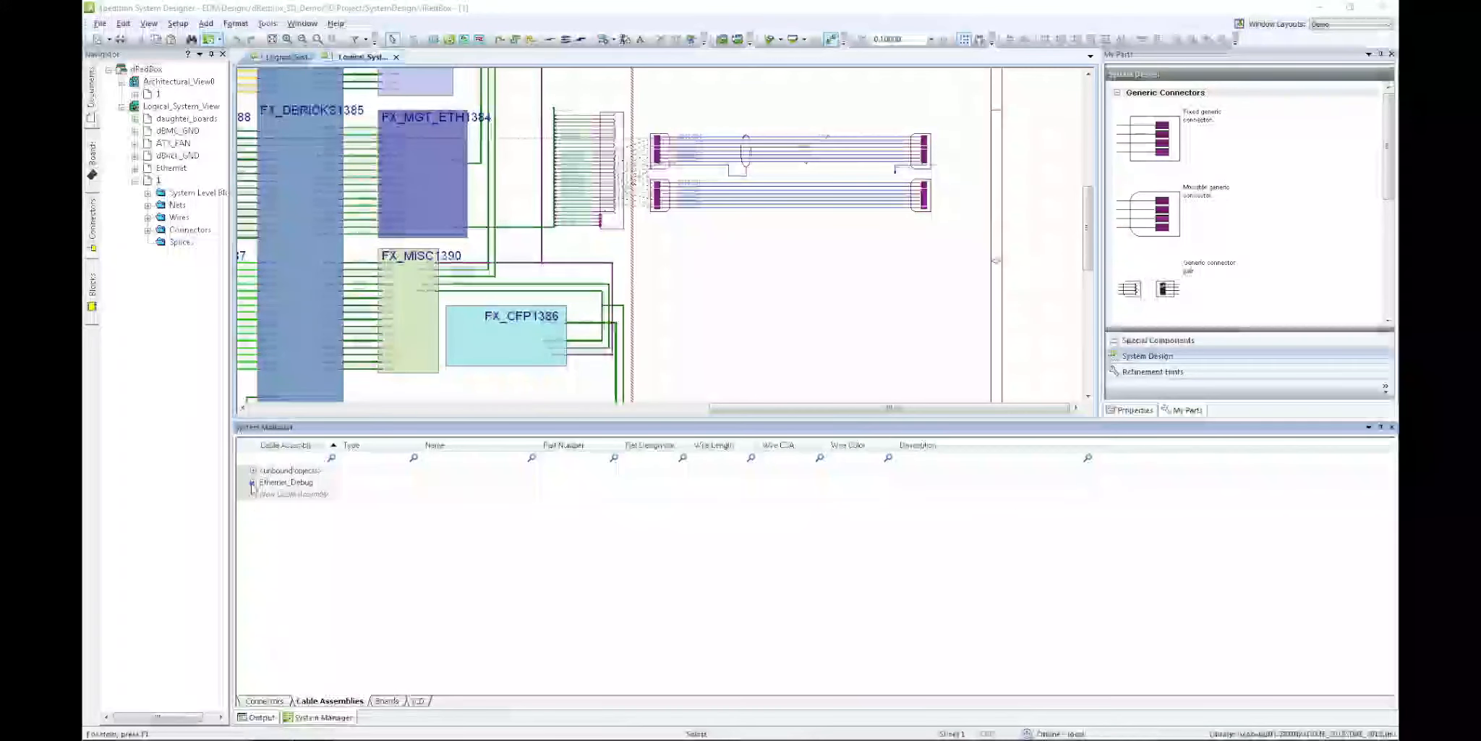
{"action": "left_click", "coordinate": [252, 483]}
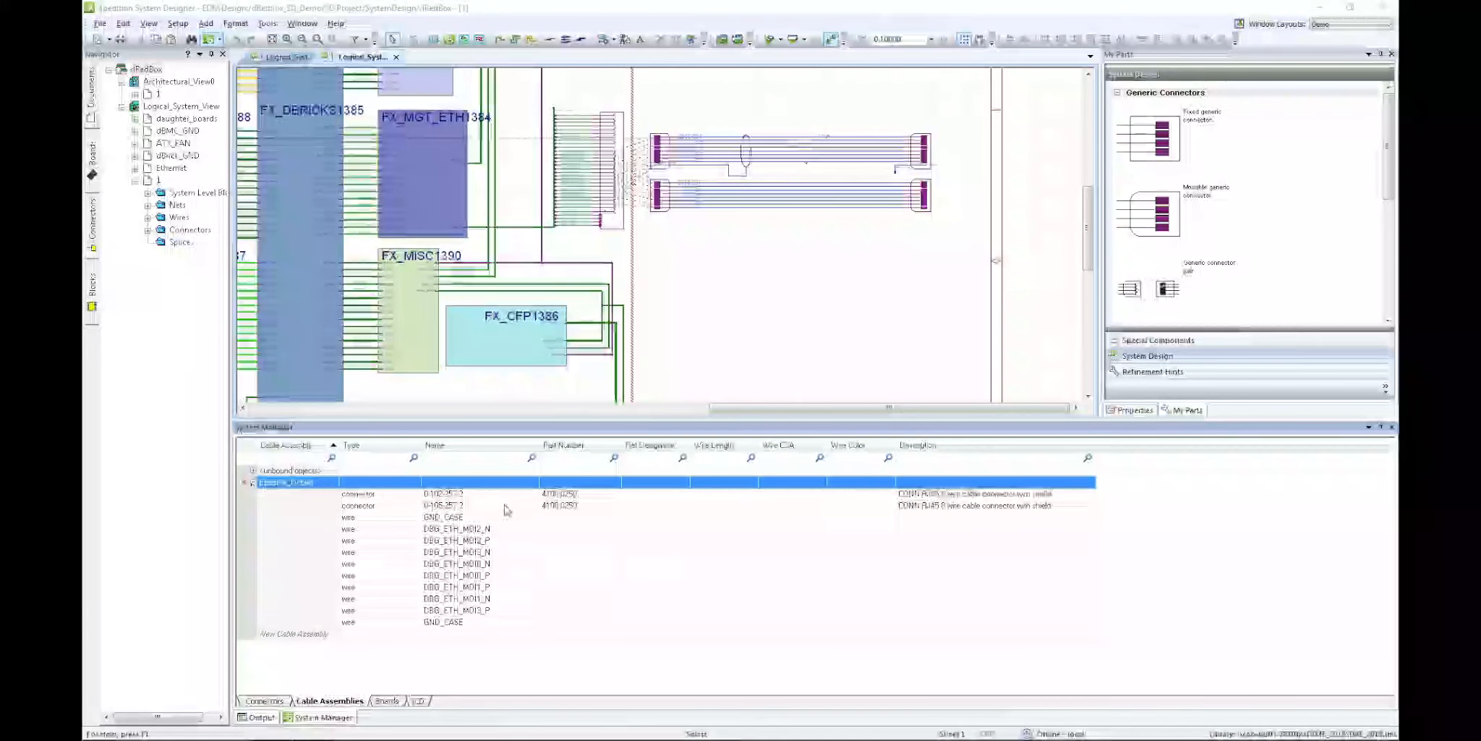
{"action": "left_click", "coordinate": [655, 622]}
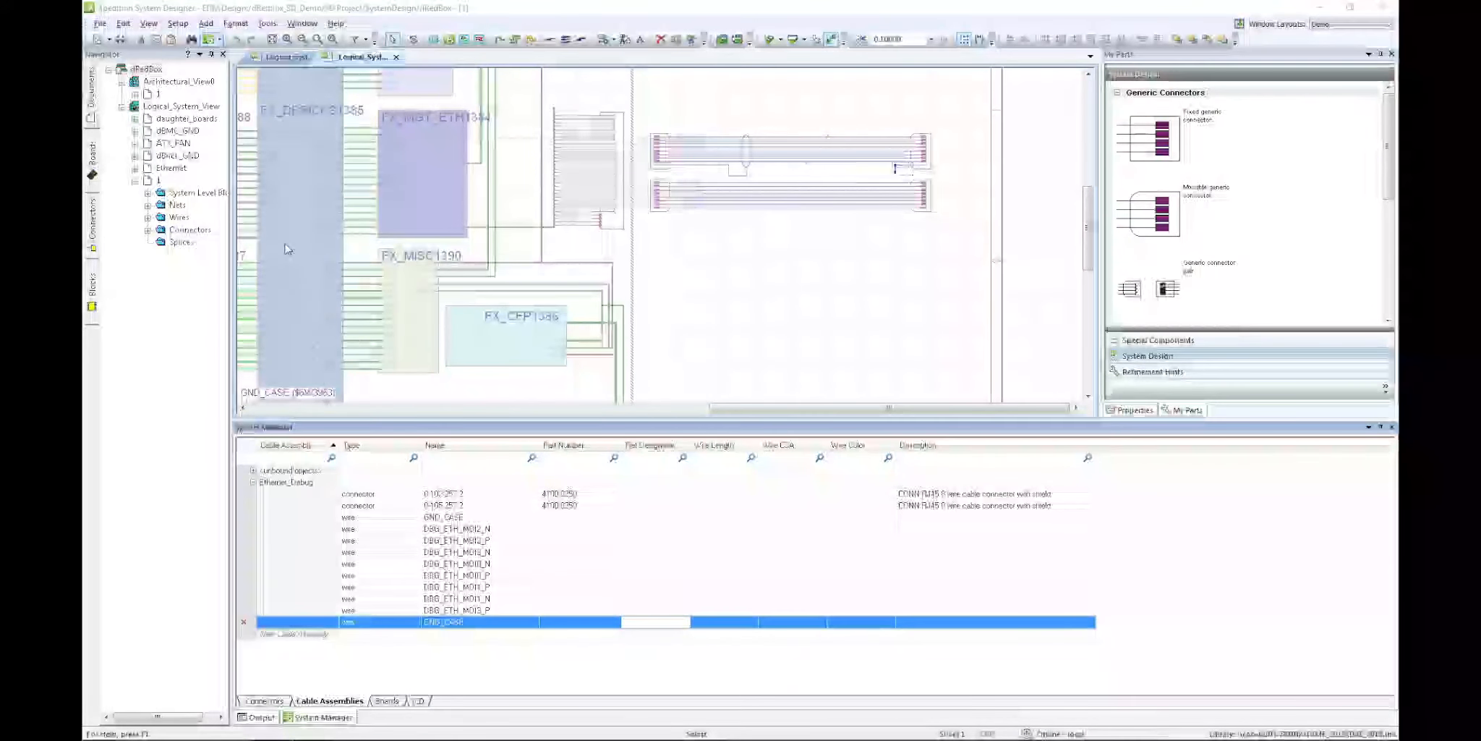
Apply the cable design changes to Ethernet_Debug and inspect the lengths and CSA values of its wires.
{"action": "left_click", "coordinate": [267, 24]}
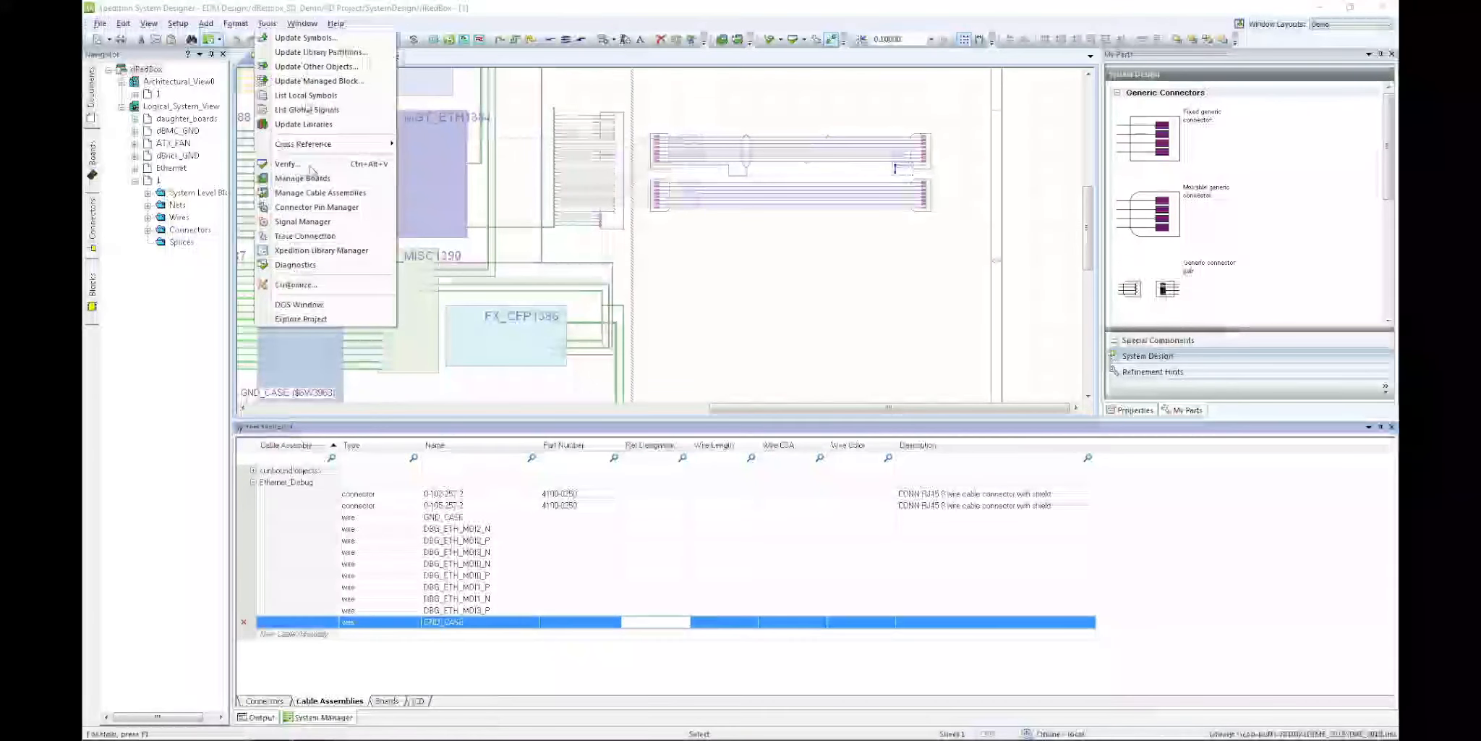
{"action": "left_click", "coordinate": [313, 193]}
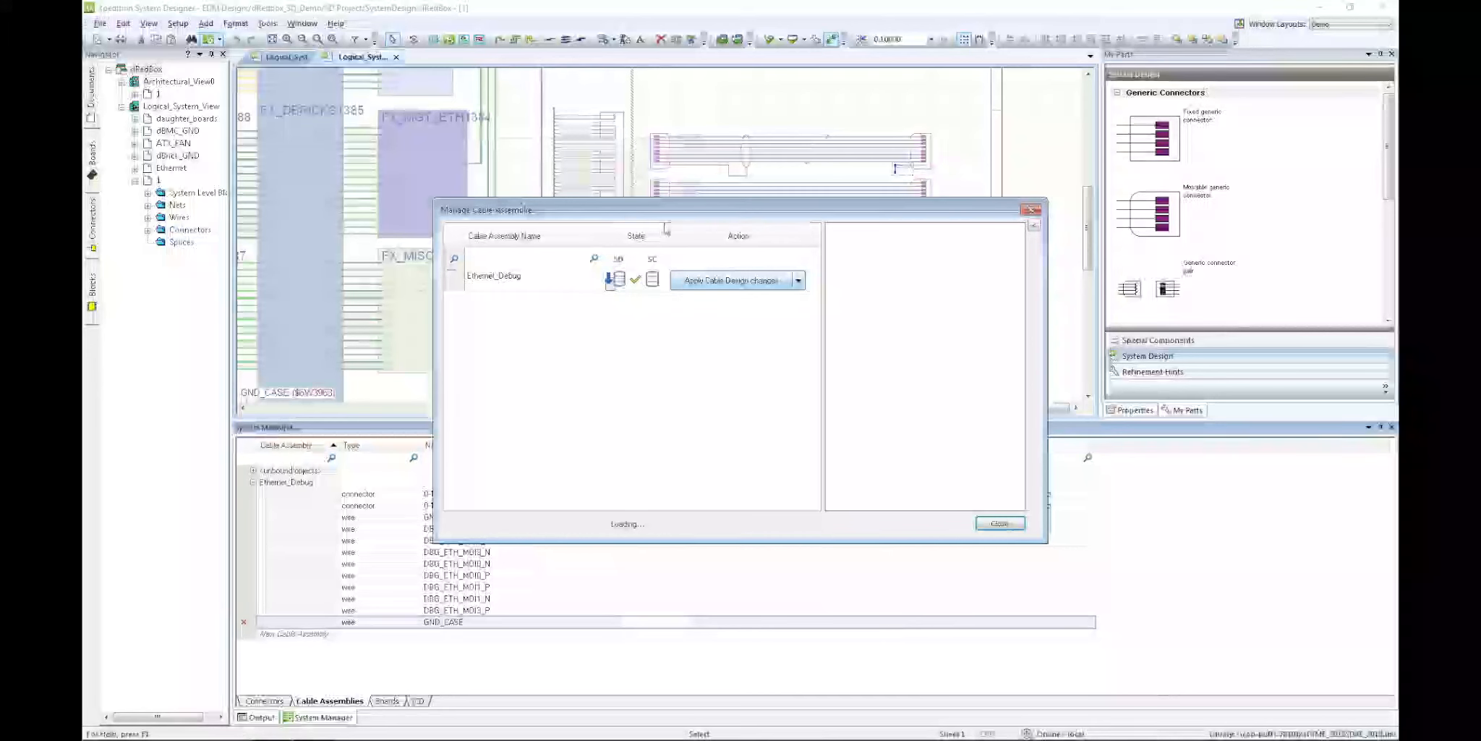
{"action": "left_click", "coordinate": [745, 287]}
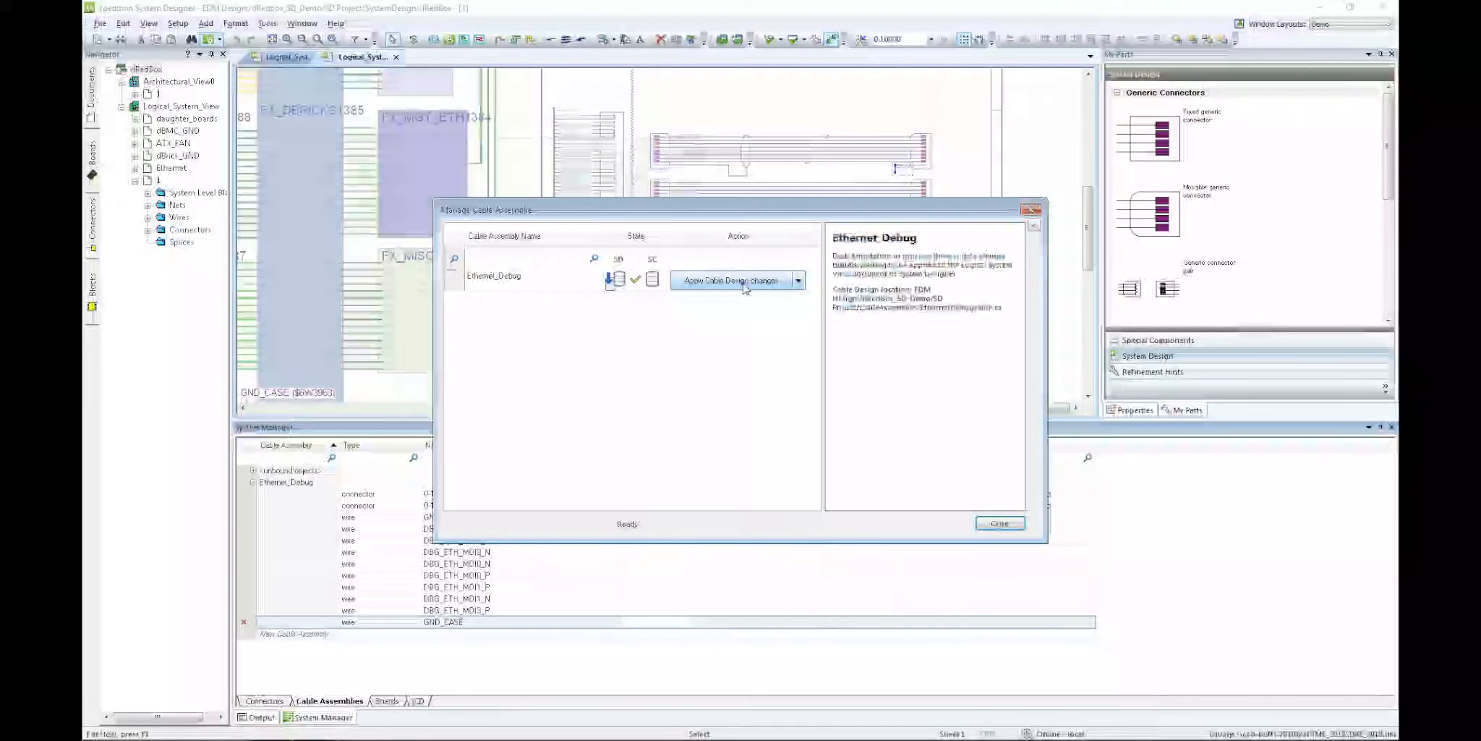
{"action": "left_click", "coordinate": [1000, 523]}
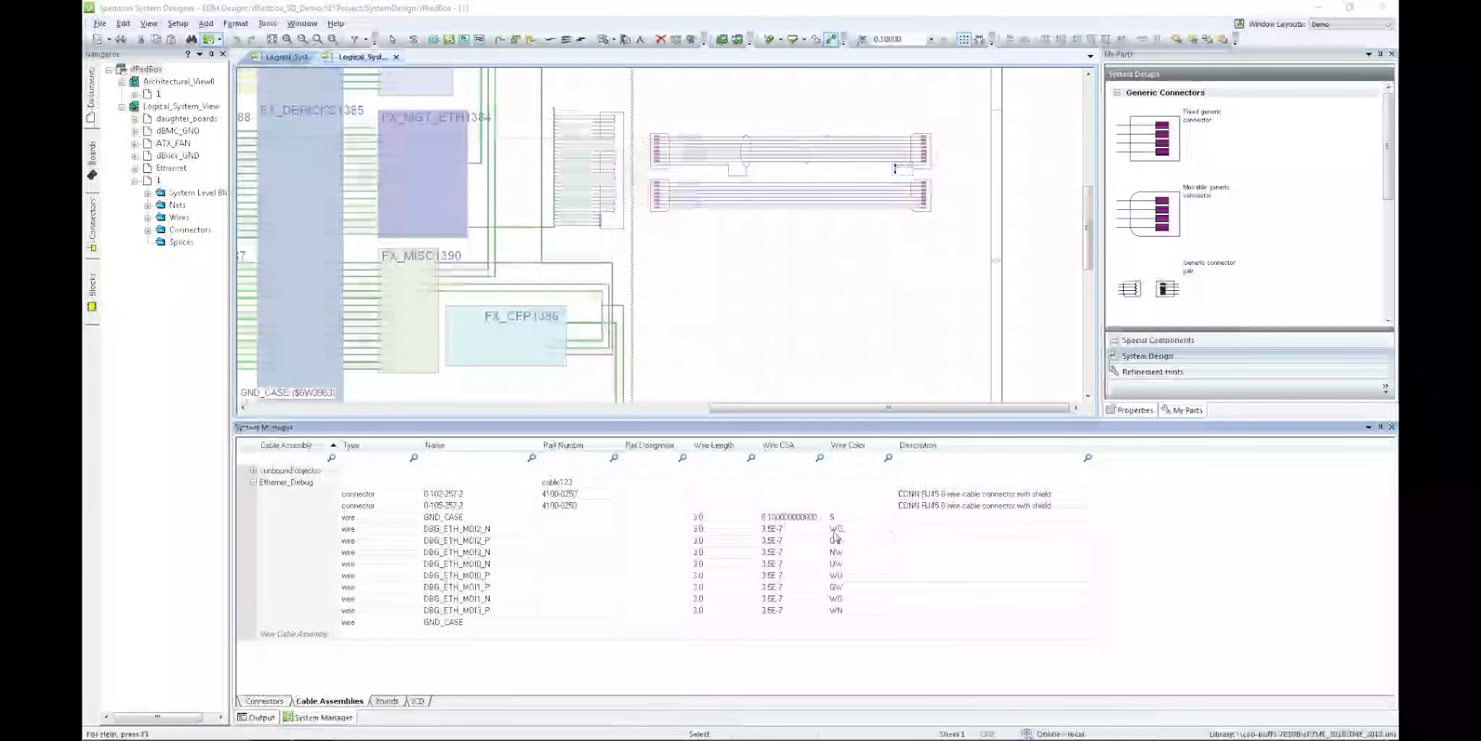
{"action": "left_click", "coordinate": [728, 575]}
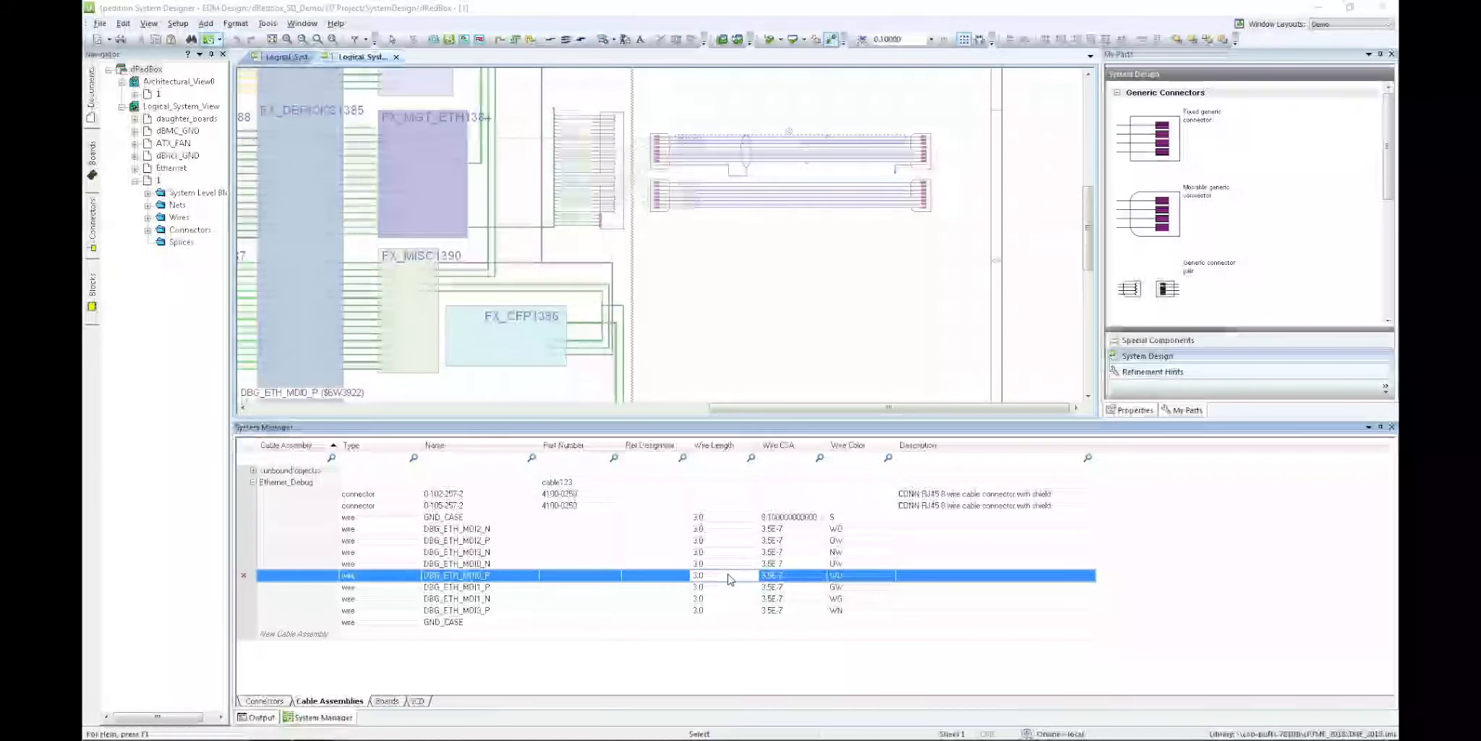
{"action": "left_click", "coordinate": [765, 585]}
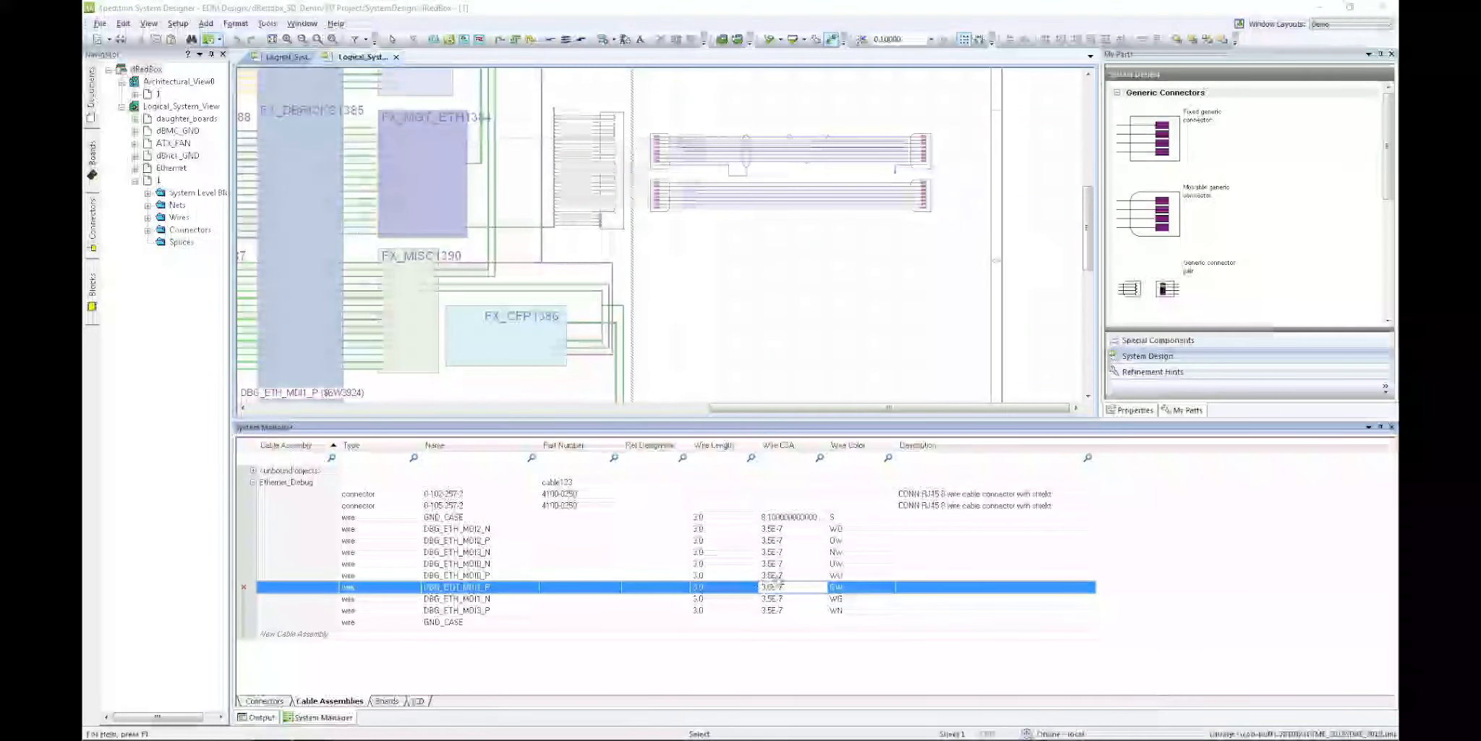